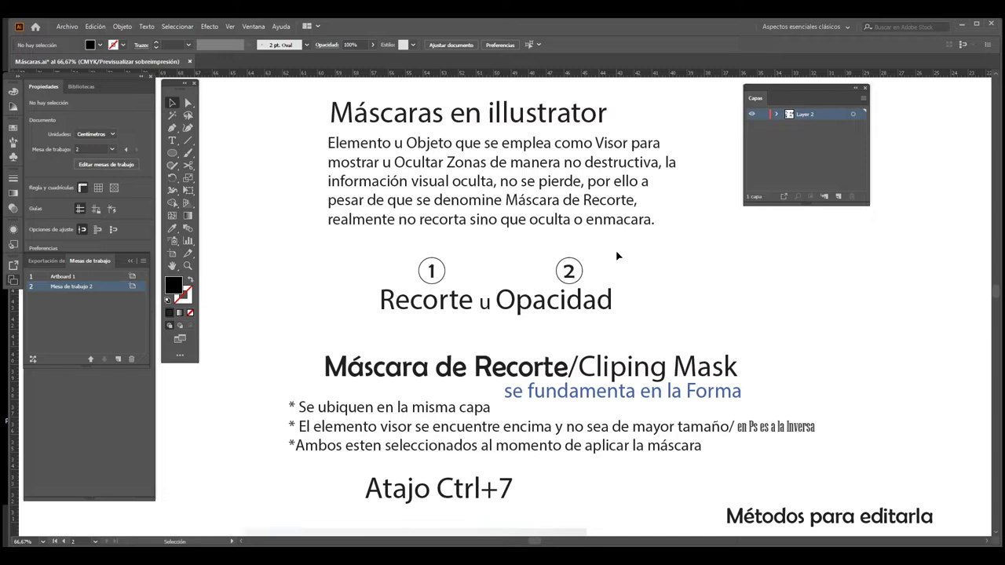
Pan down the artboard past the Ctrl+7 note, briefly opening and closing the Objeto menu
drag(536, 316, 531, 203)
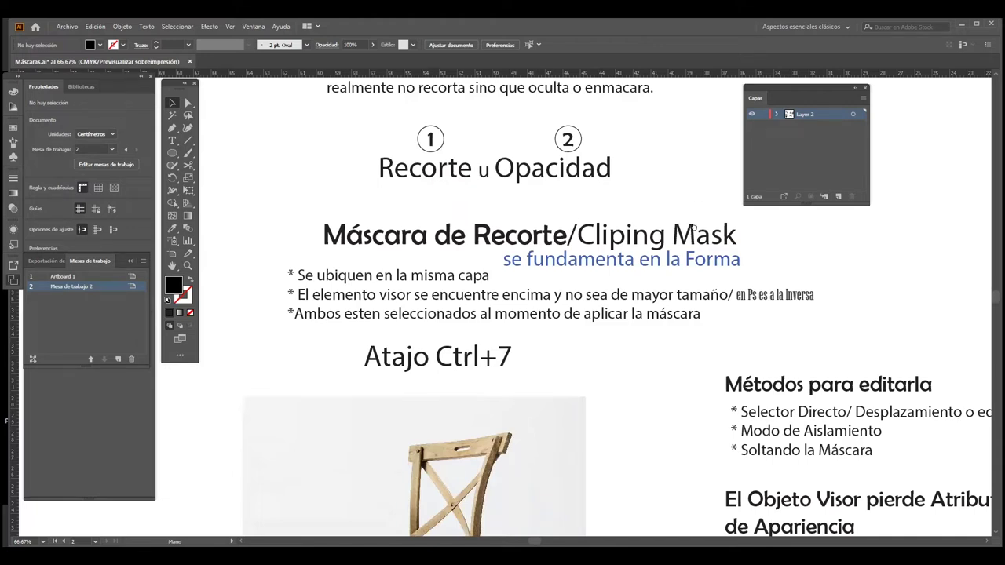
drag(695, 227, 690, 221)
scroll(694, 227, down, 1)
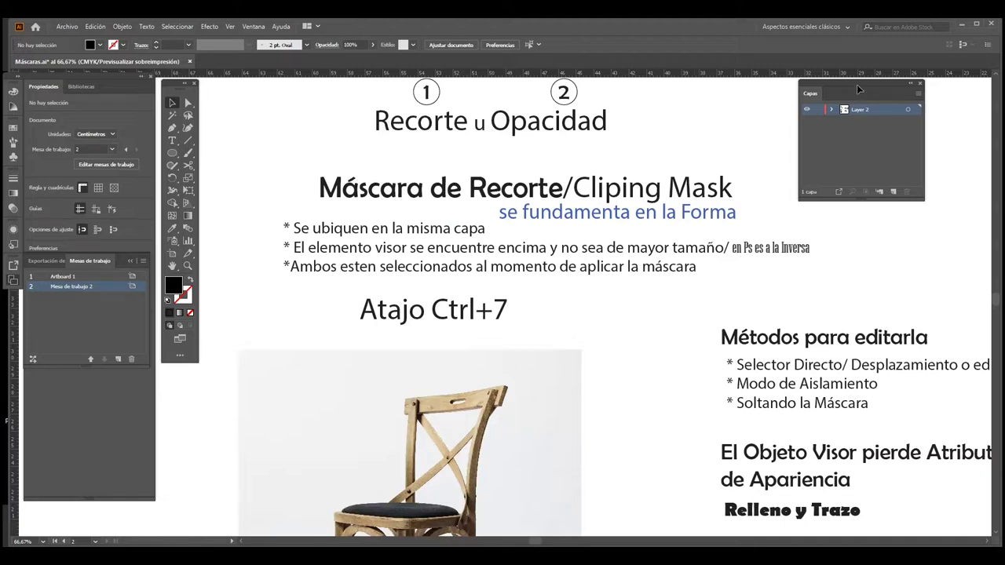
key(alt+o)
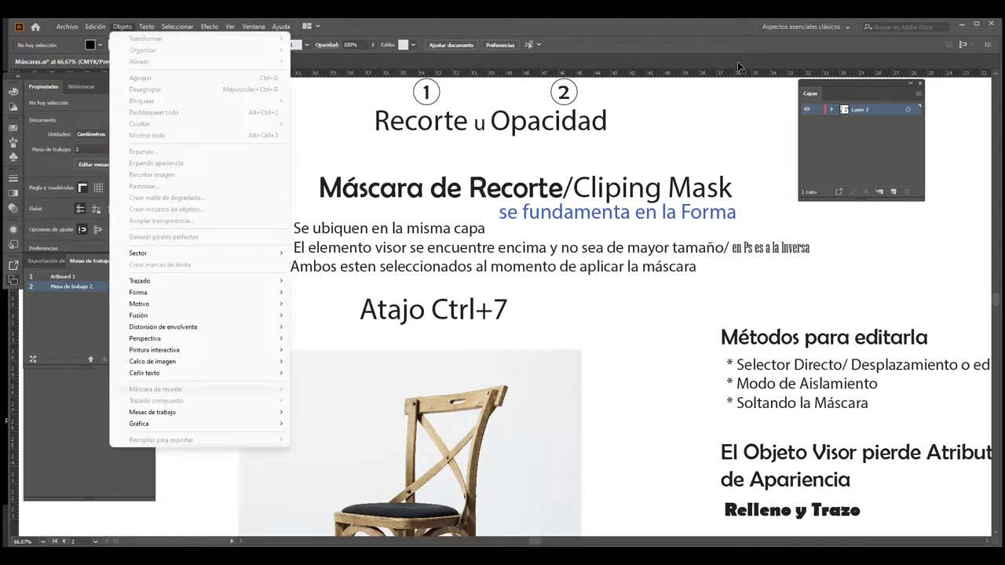
click(439, 239)
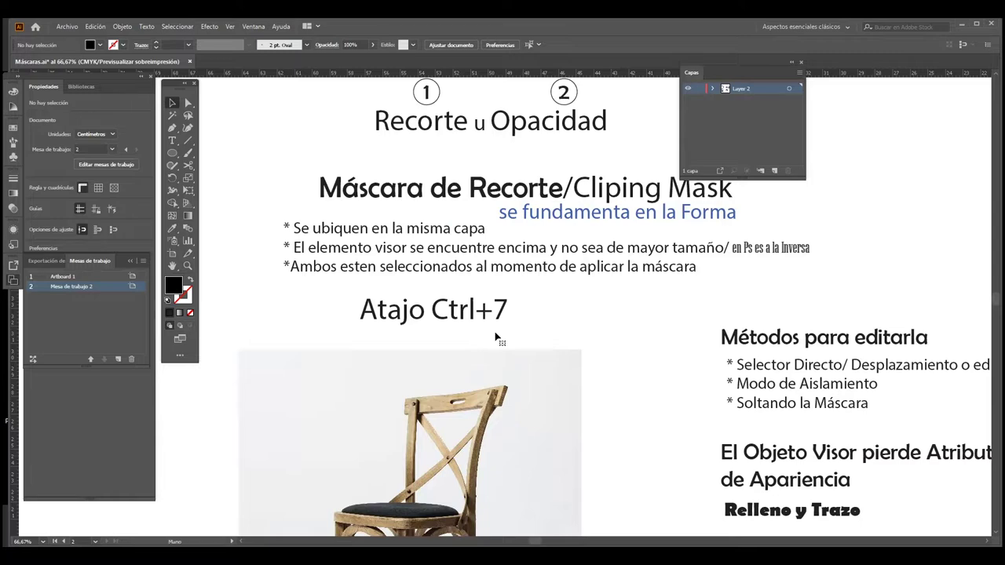
Scroll to the linked chair photo and select it
scroll(496, 338, down, 1)
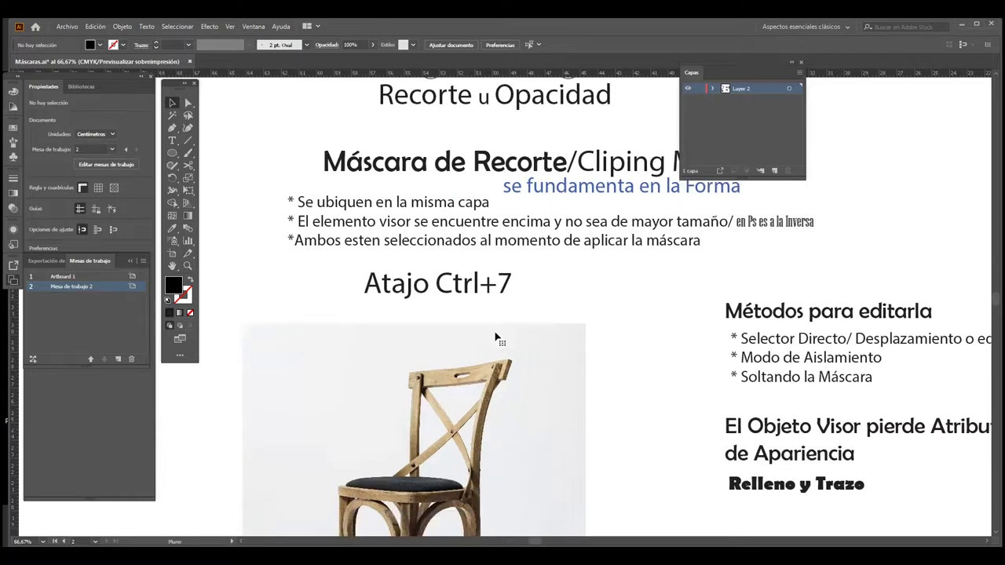
click(496, 338)
scroll(496, 337, down, 5)
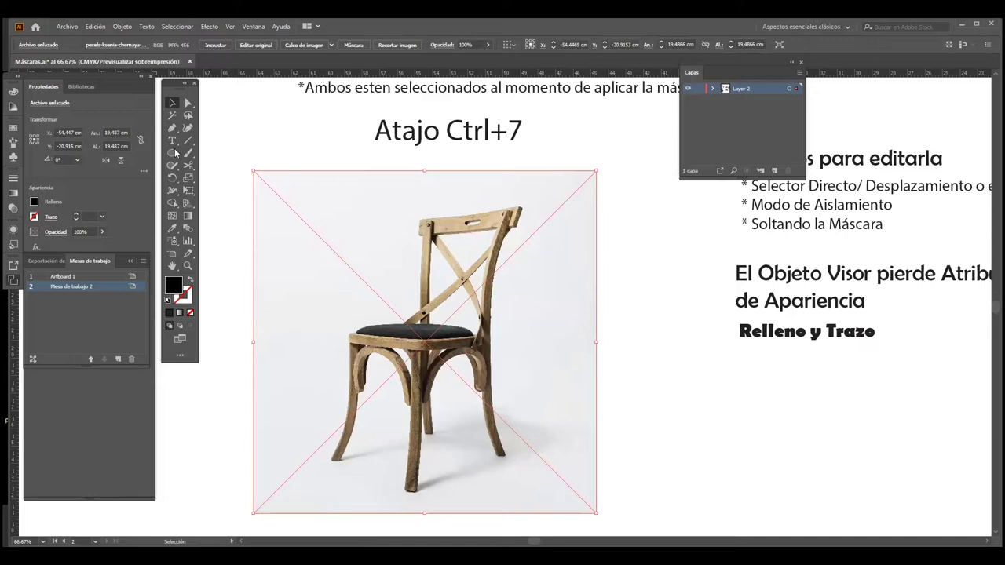
Draw a black-filled circle across the middle of the chair photo, then deselect it
click(173, 153)
drag(465, 386, 524, 406)
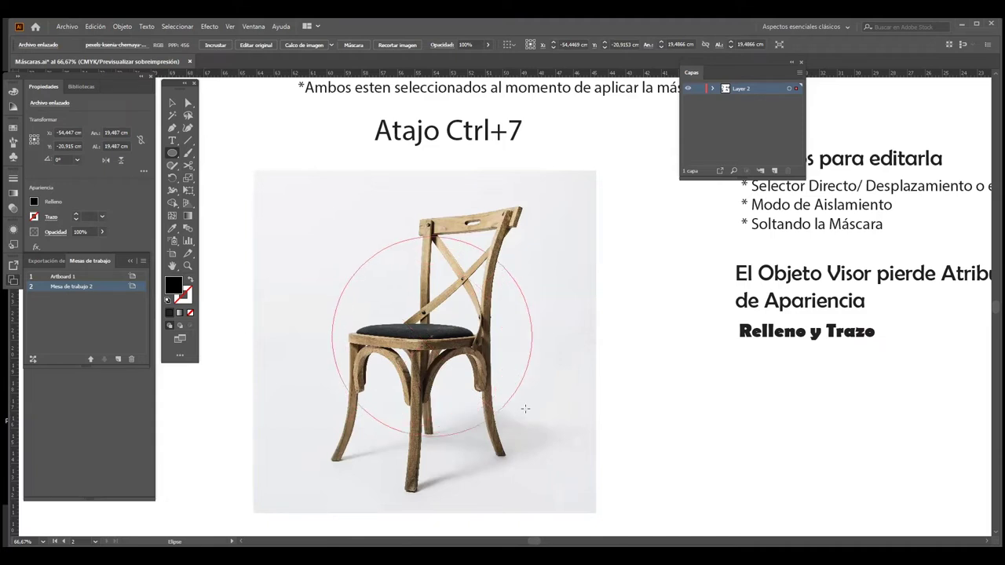
drag(525, 406, 553, 406)
key(v)
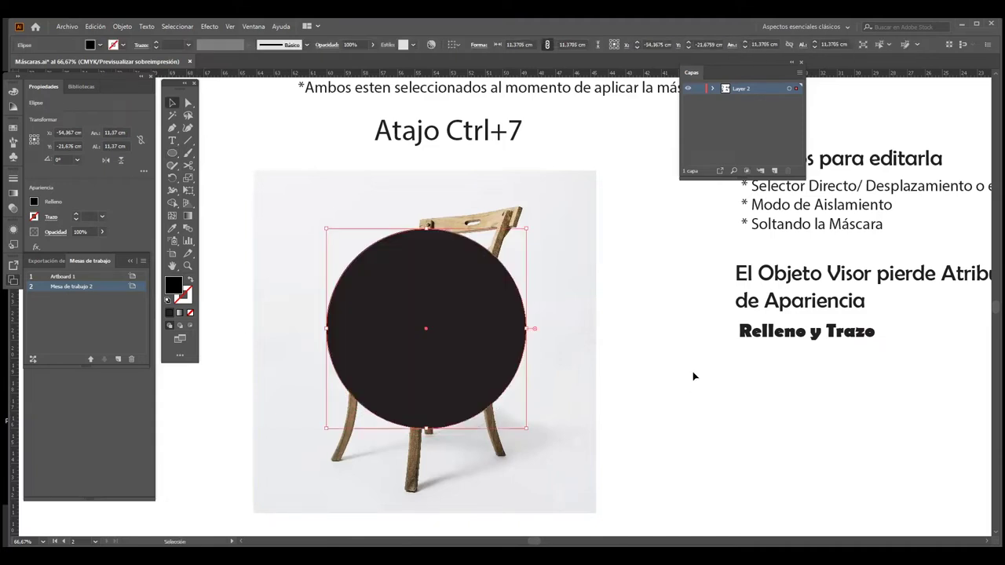
click(693, 375)
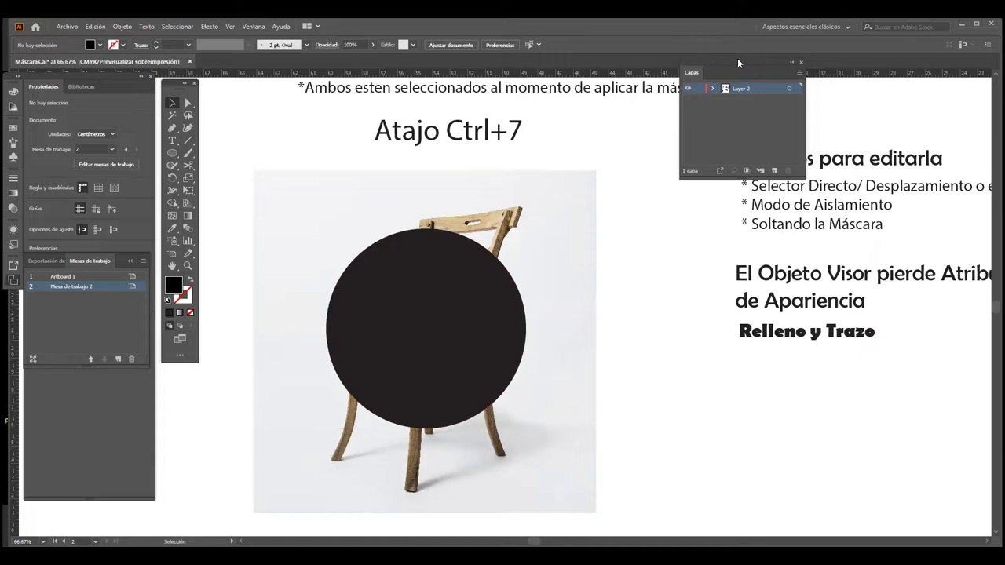
Reposition the Capas panel and open its flyout menu
drag(754, 77, 689, 132)
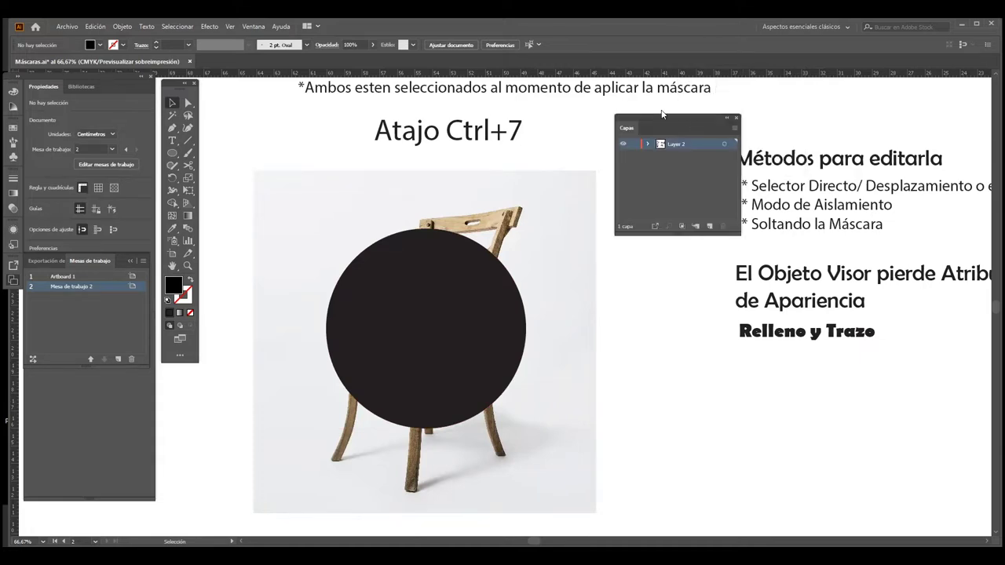
drag(661, 116, 637, 111)
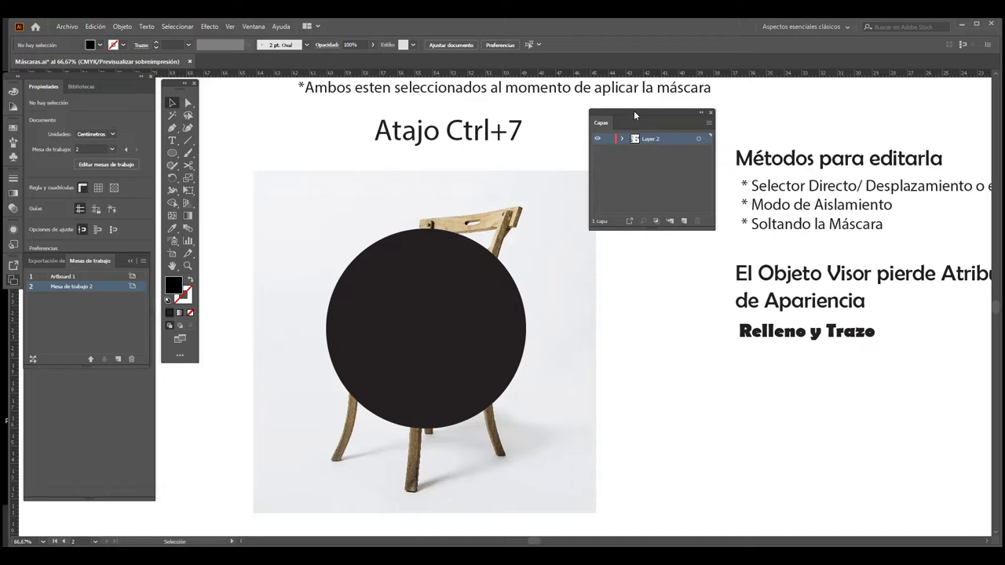
click(708, 124)
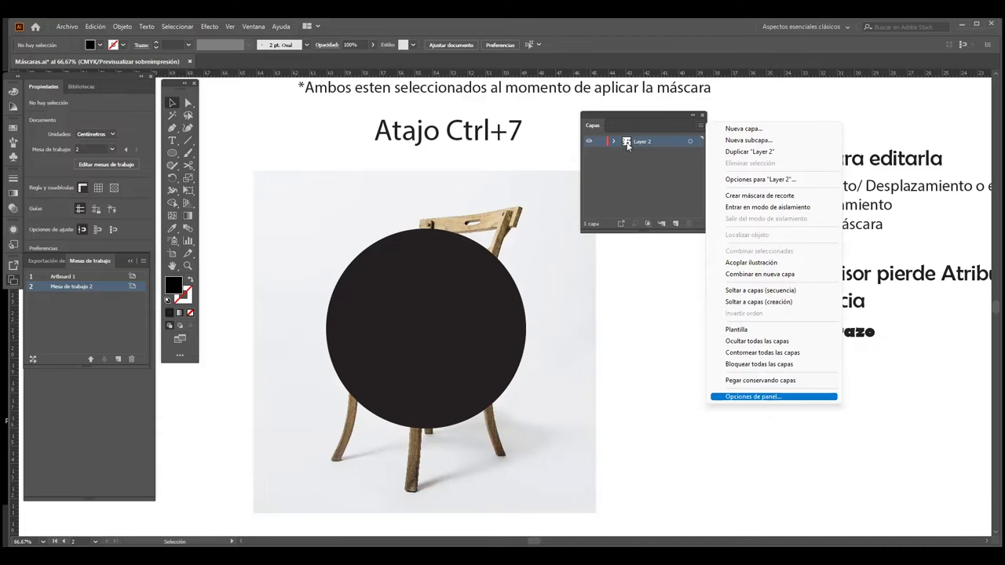
Set the Capas panel row size to a custom 60 pixels and apply it
key(Return)
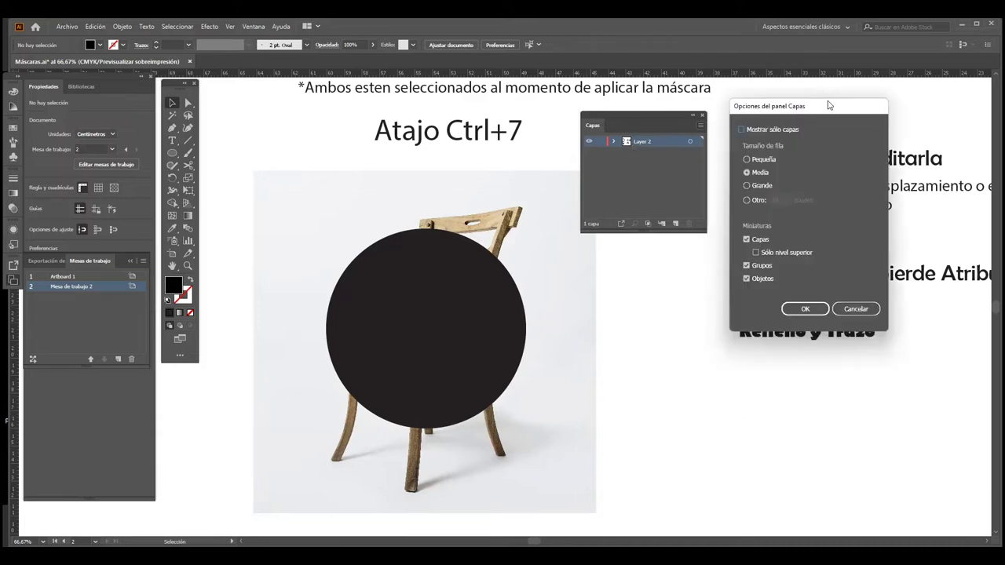
drag(770, 105, 707, 104)
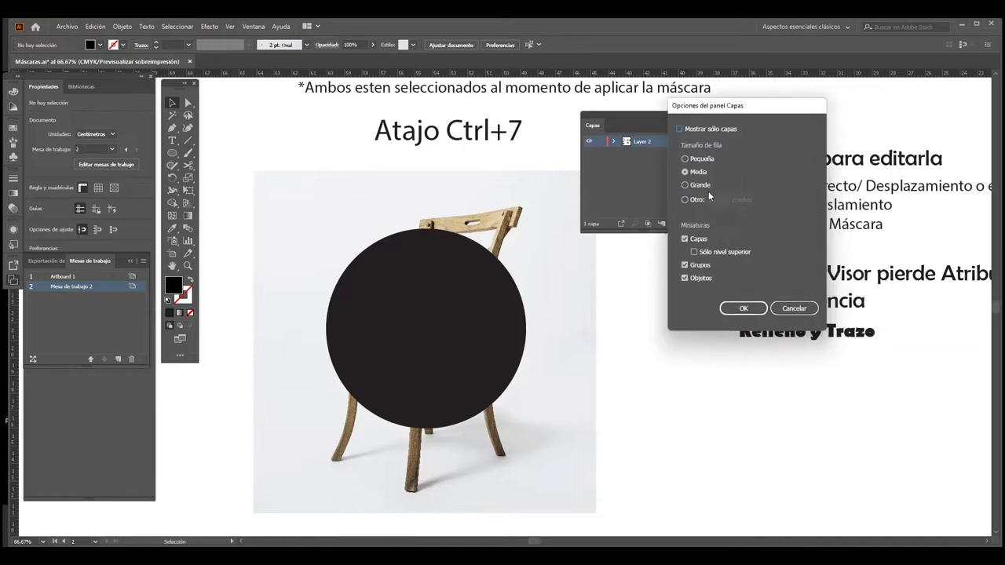
click(694, 202)
double_click(723, 199)
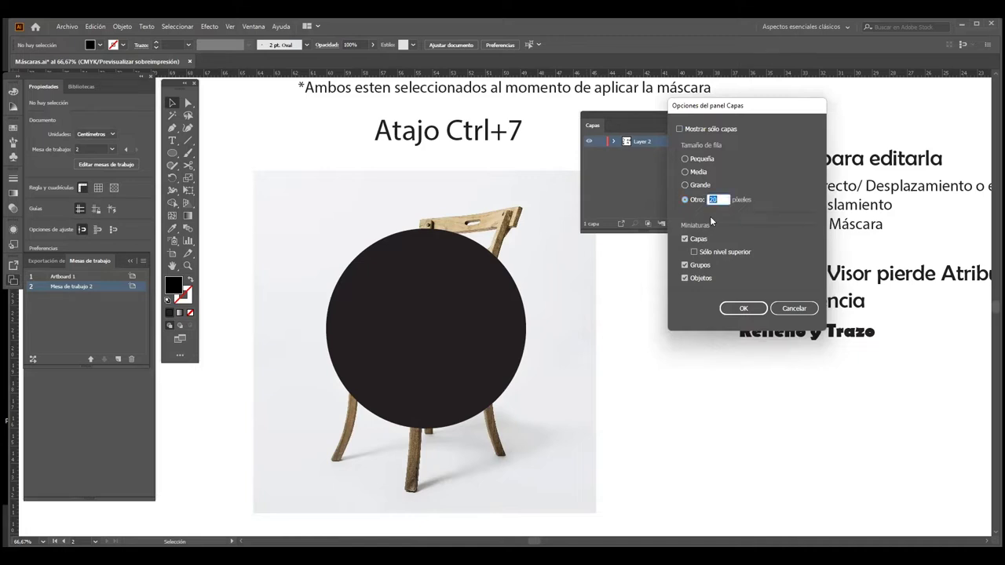
text(60)
key(Tab)
drag(721, 102, 747, 99)
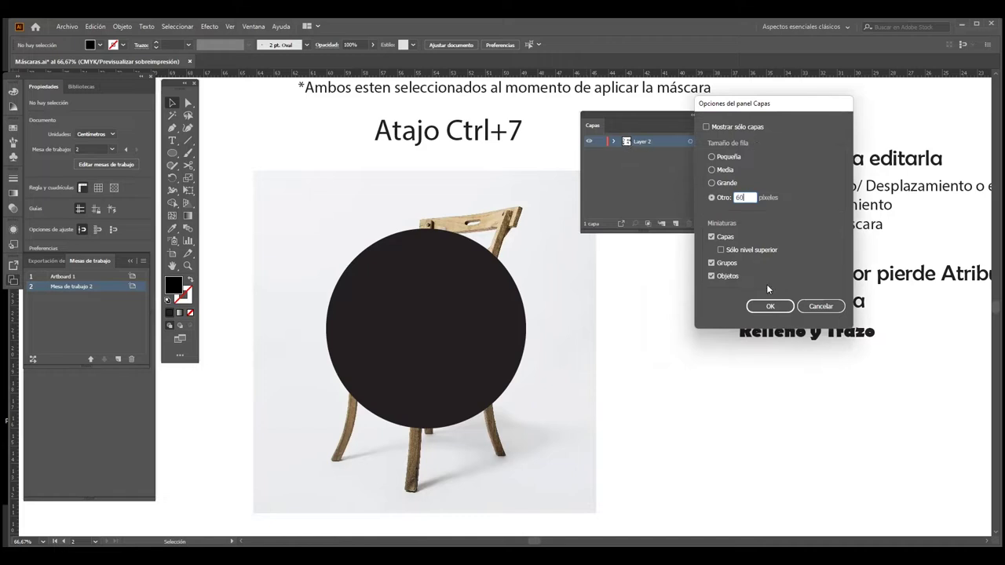
click(771, 306)
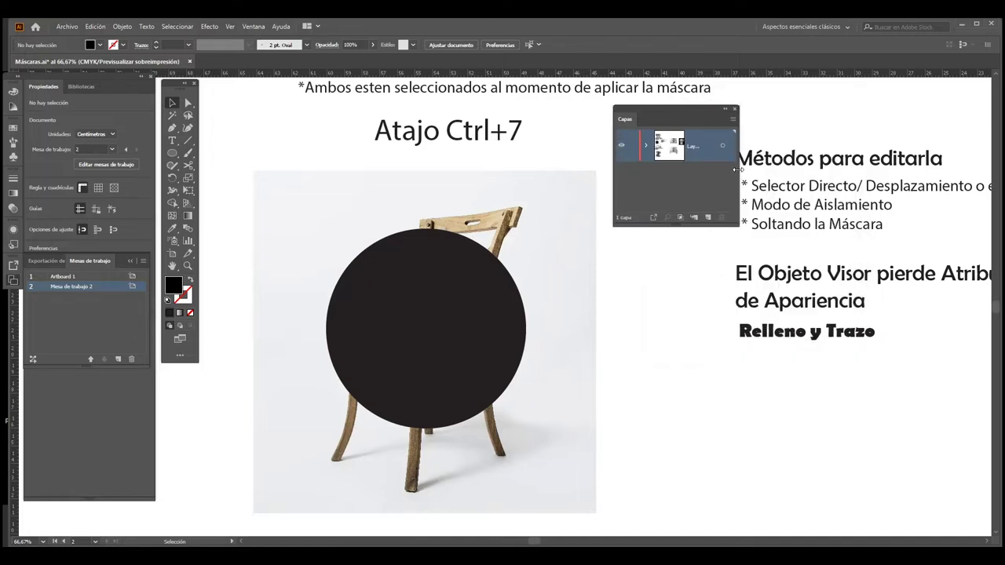
Rename Layer 2 to Mascaras
double_click(694, 146)
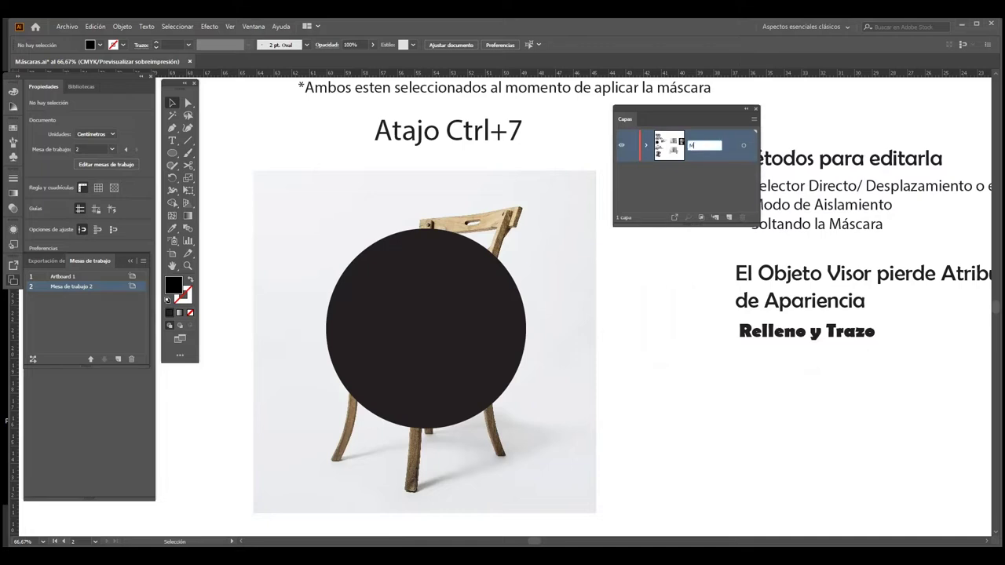
text(Mascaras)
click(495, 313)
Nudge the black circle slightly up over the chair and add new layer Capa 2 above Mascaras
key(ctrl+a)
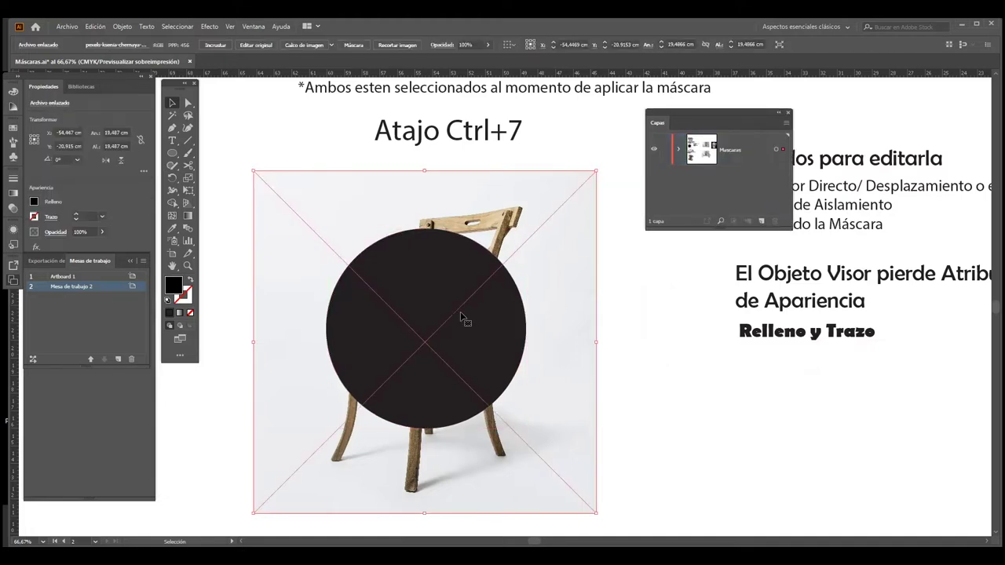
click(461, 313)
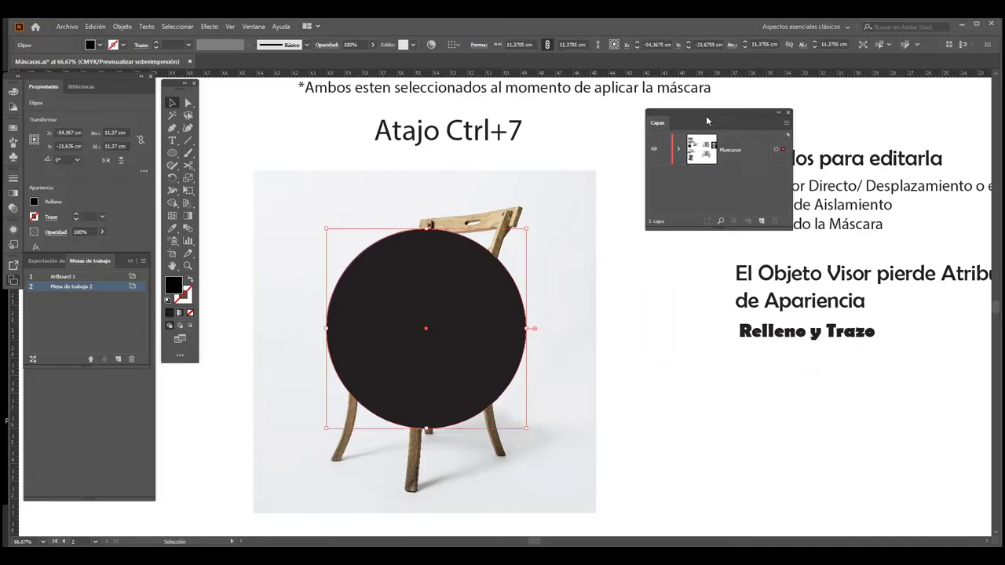
drag(706, 116, 665, 120)
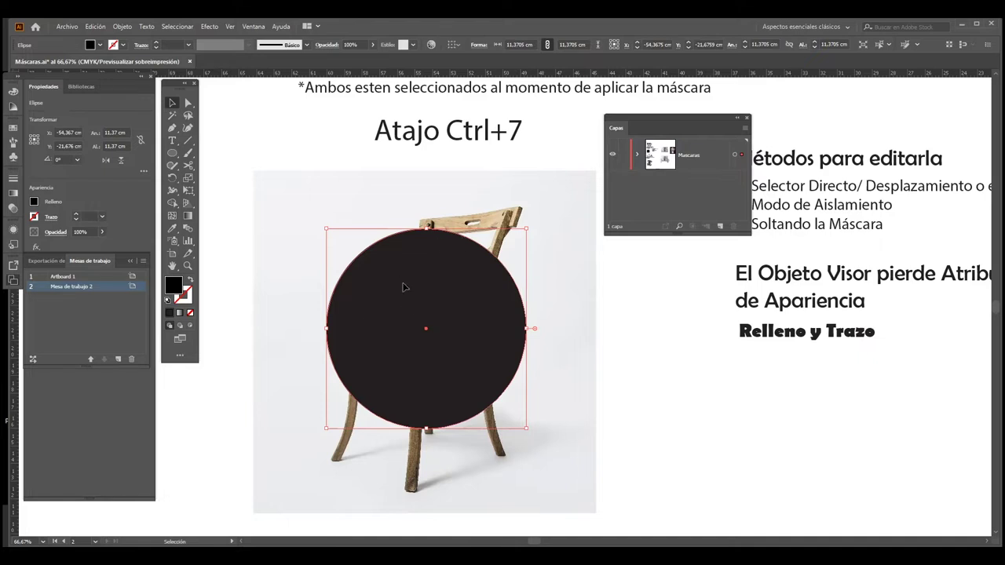
drag(407, 289, 404, 274)
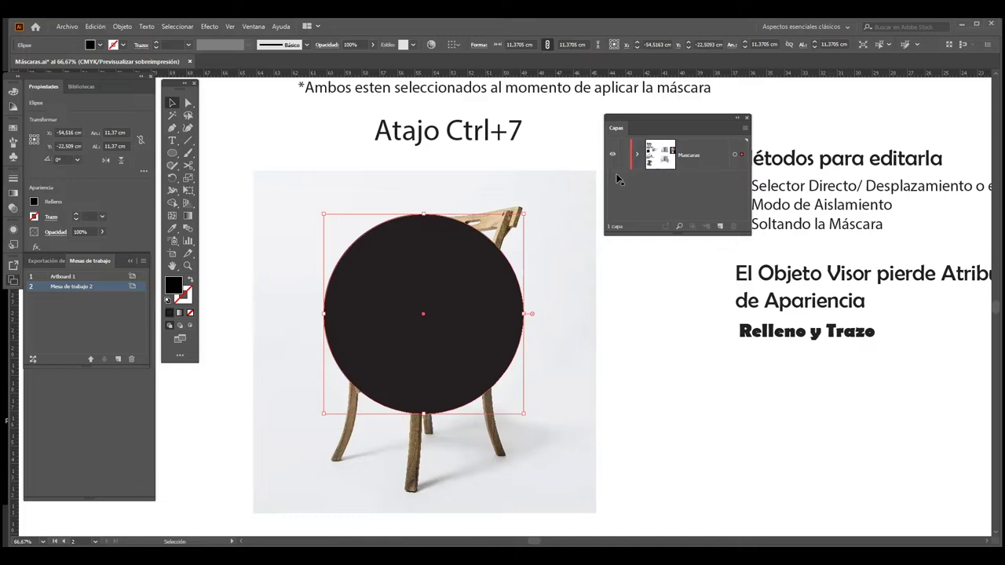
click(582, 230)
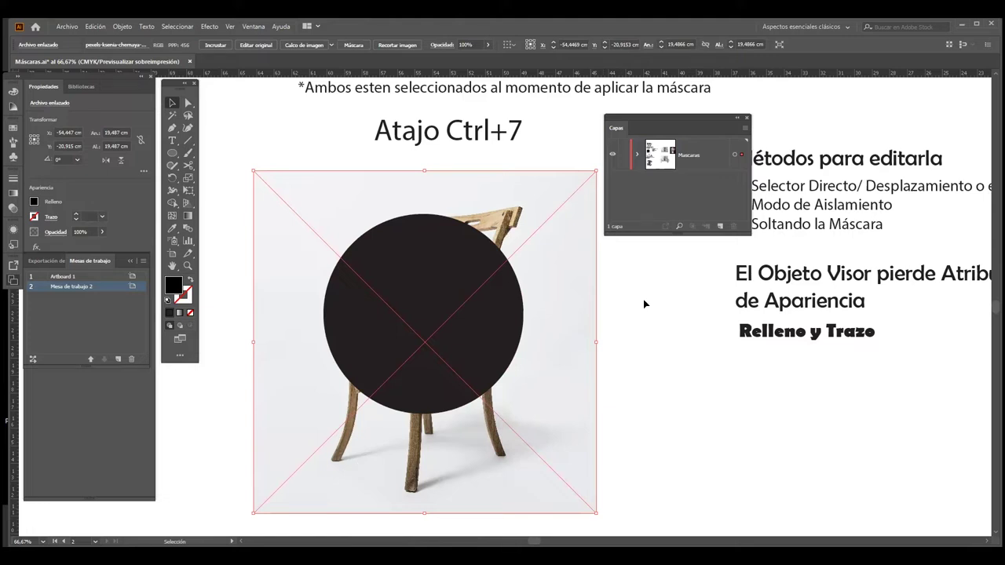
click(720, 226)
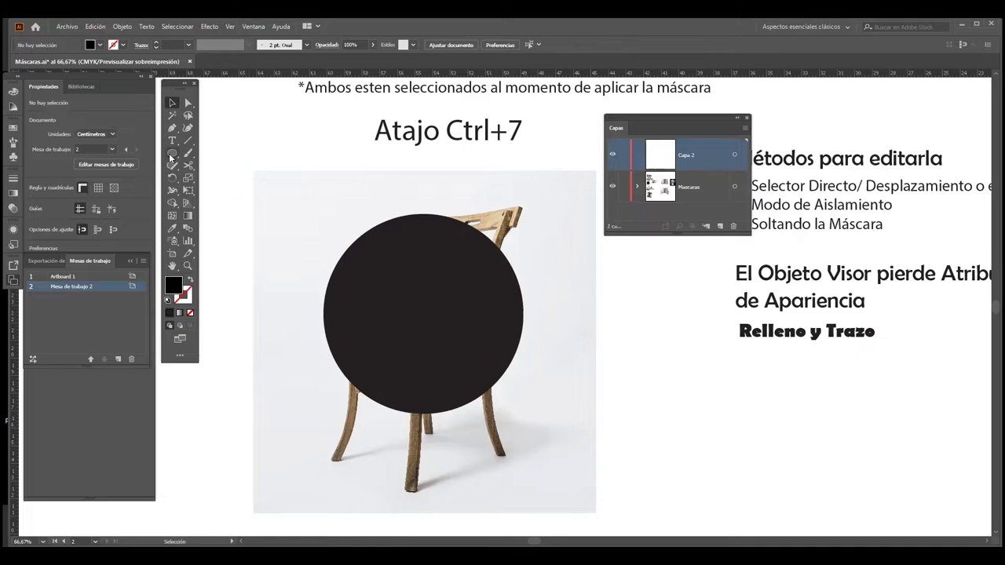
key(l)
drag(265, 153, 413, 300)
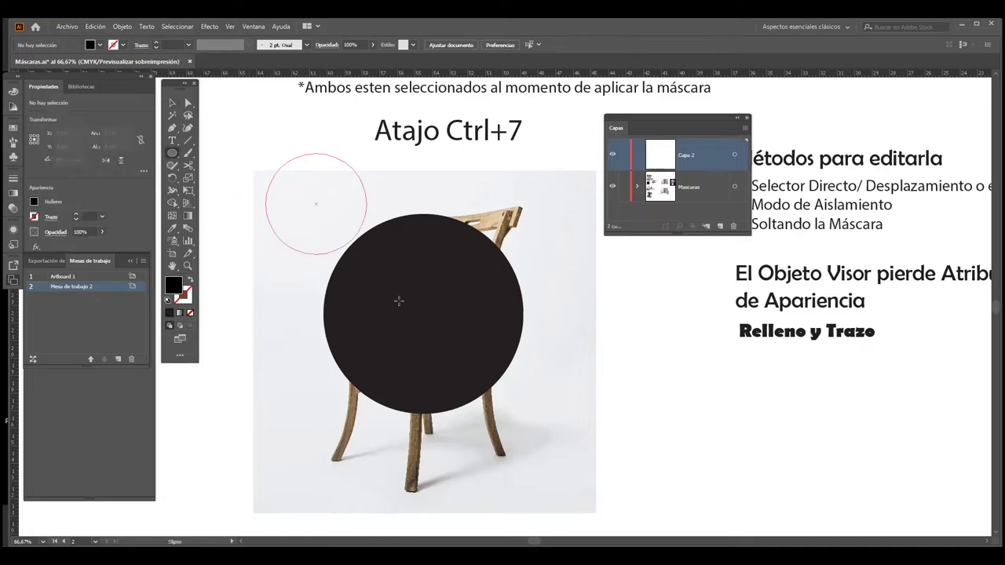
key(v)
click(658, 388)
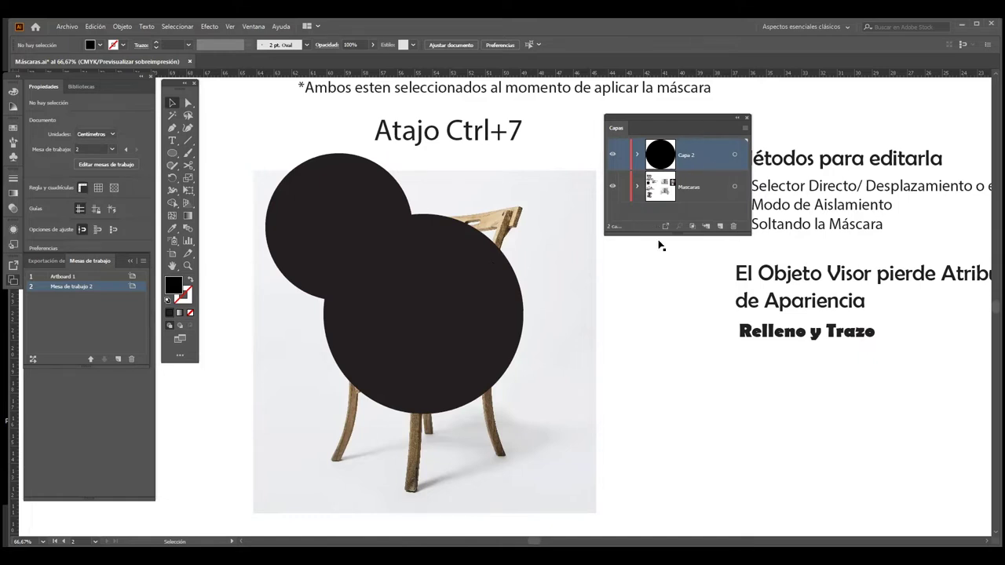
click(495, 324)
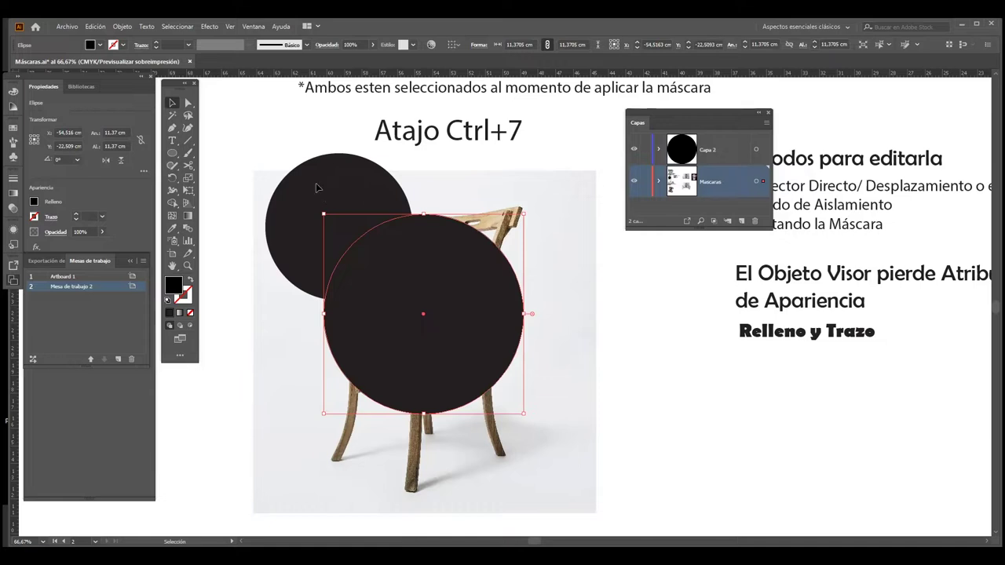
click(654, 149)
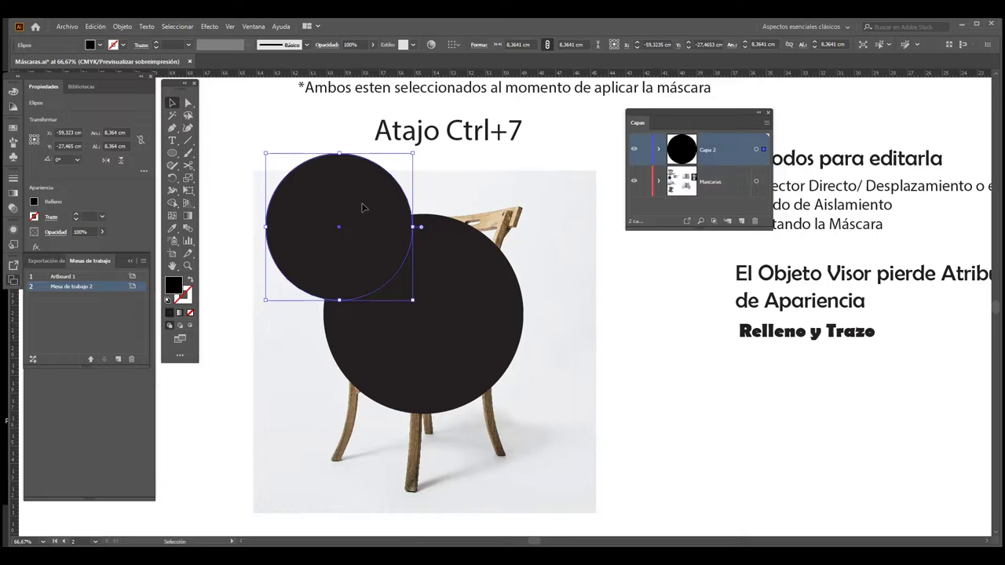
drag(359, 211, 368, 199)
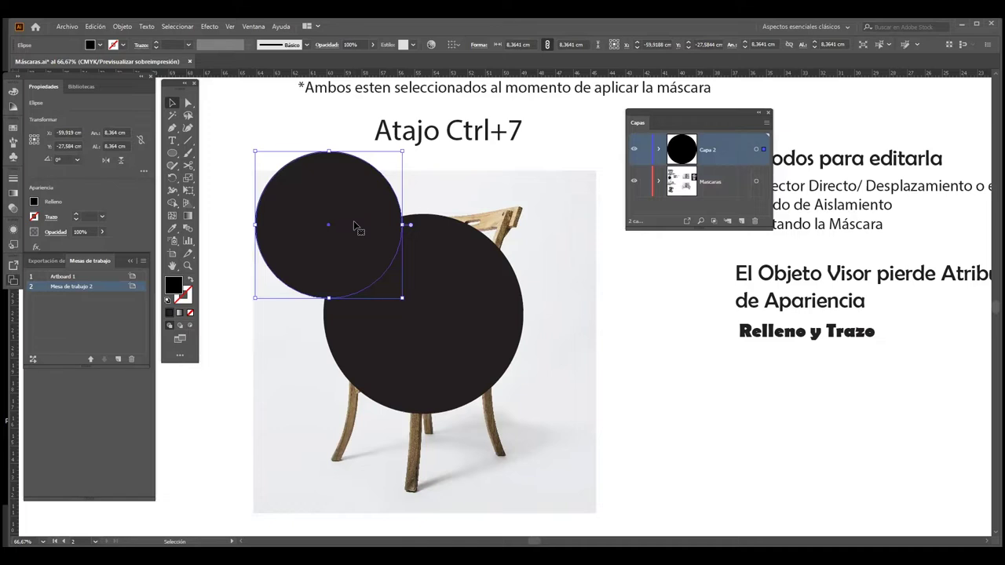
key(Delete)
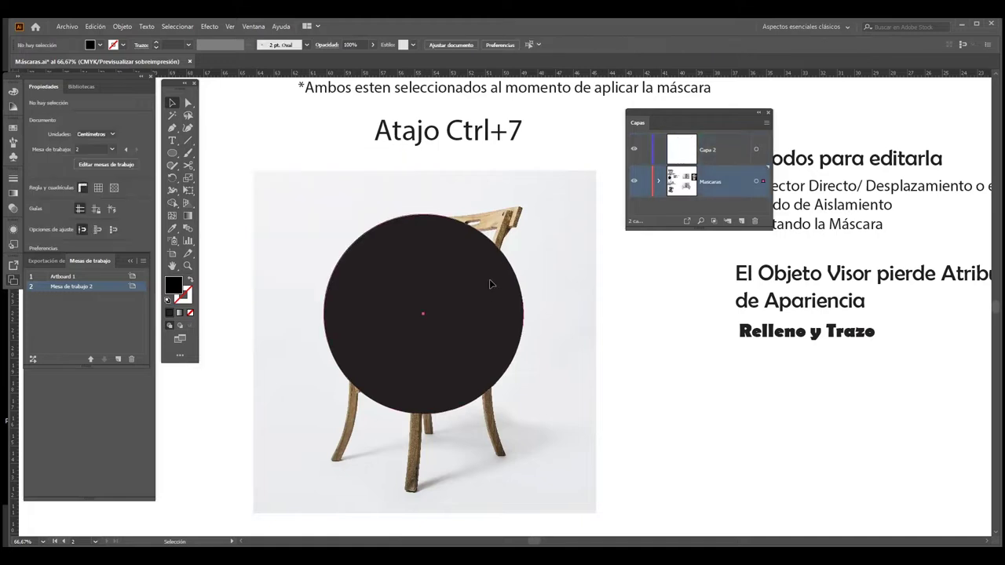
click(489, 279)
click(556, 285)
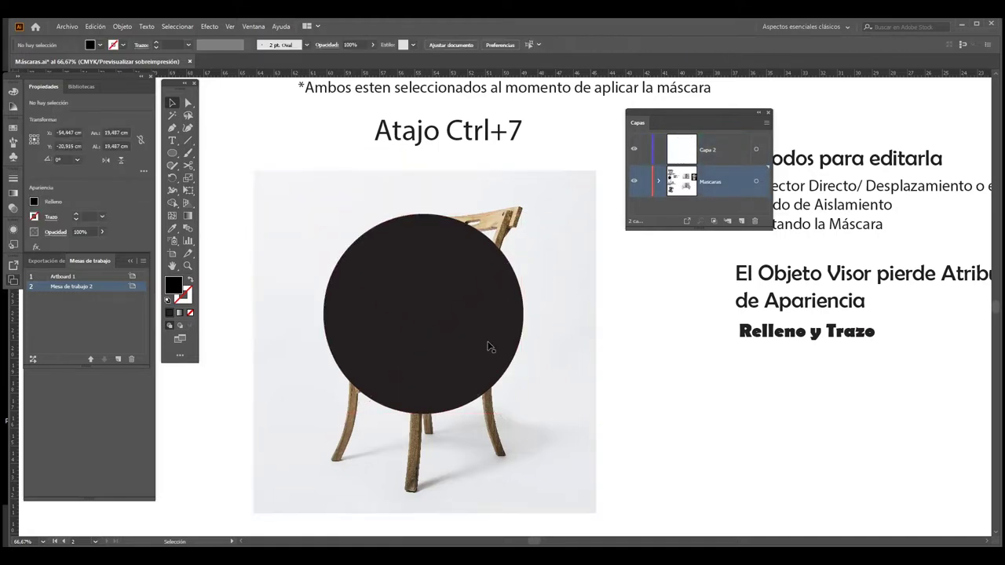
drag(478, 313, 733, 386)
Select the linked chair photo on artboard 2
click(573, 188)
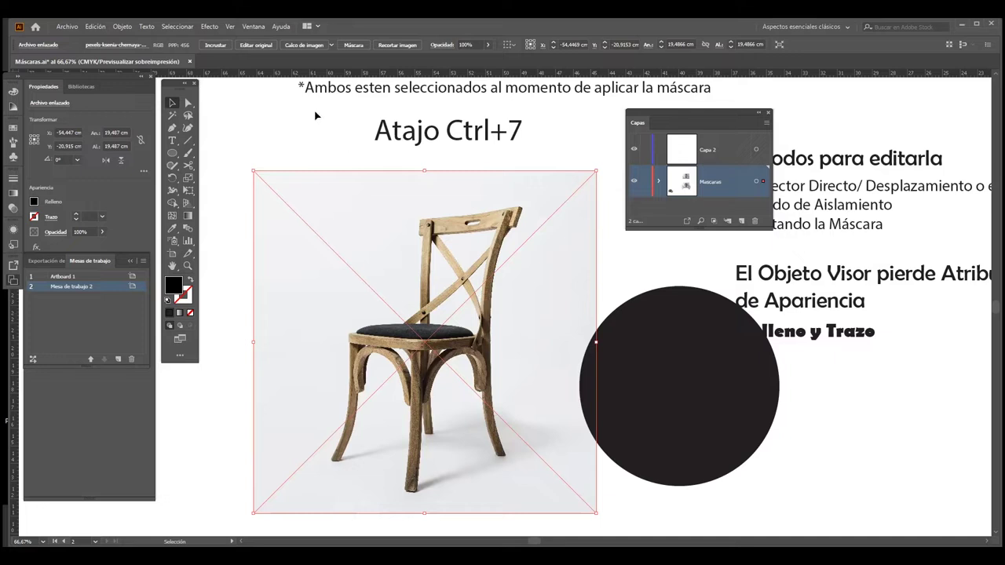
Embed the chair photo, accept the colour conversion, and drag the black circle onto it
click(213, 43)
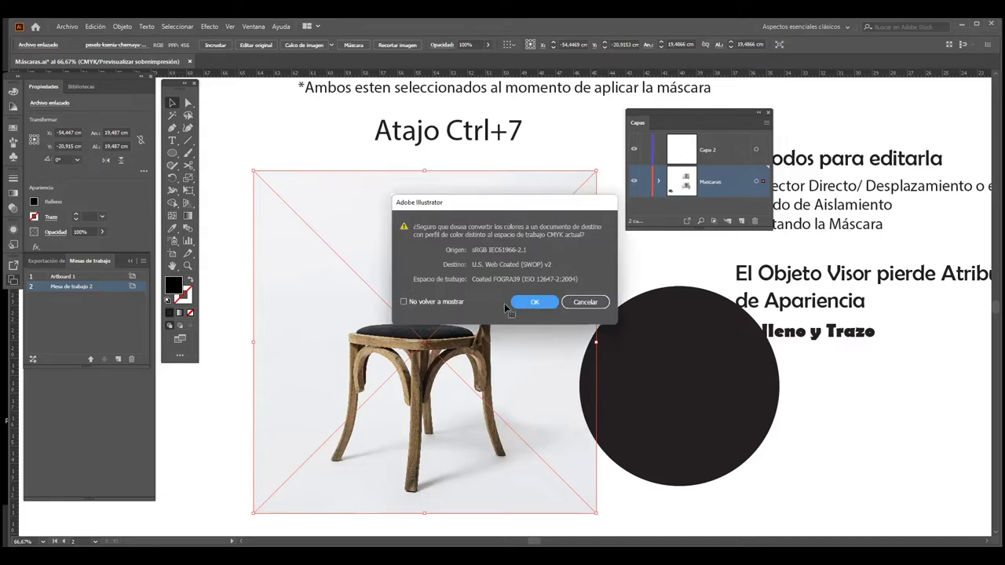
click(842, 463)
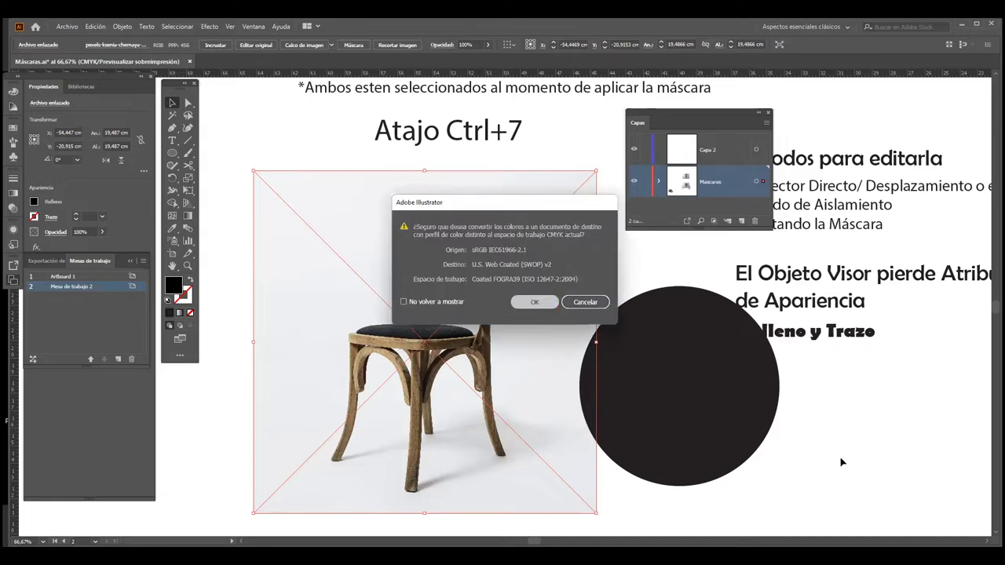
key(Return)
click(842, 463)
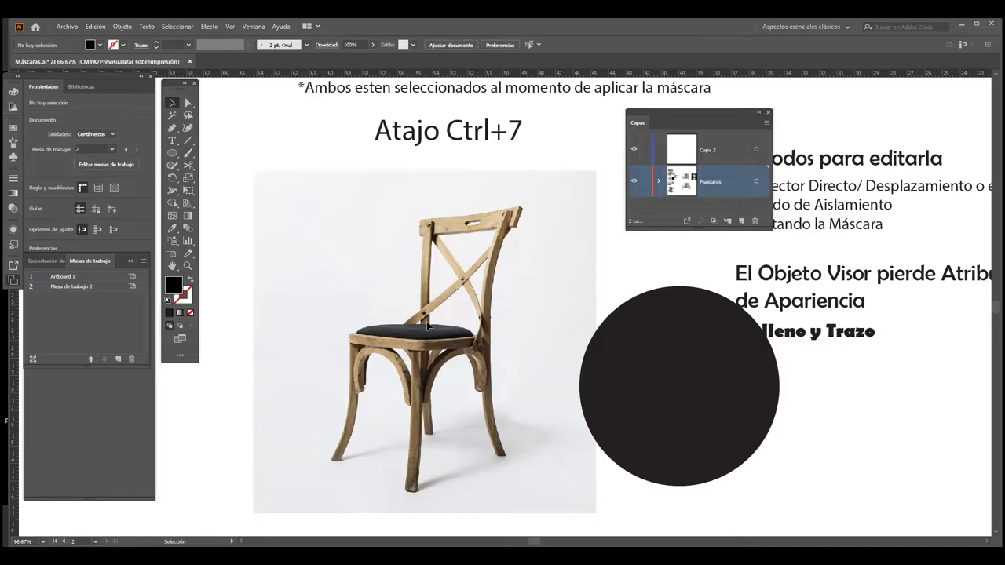
drag(428, 326, 438, 342)
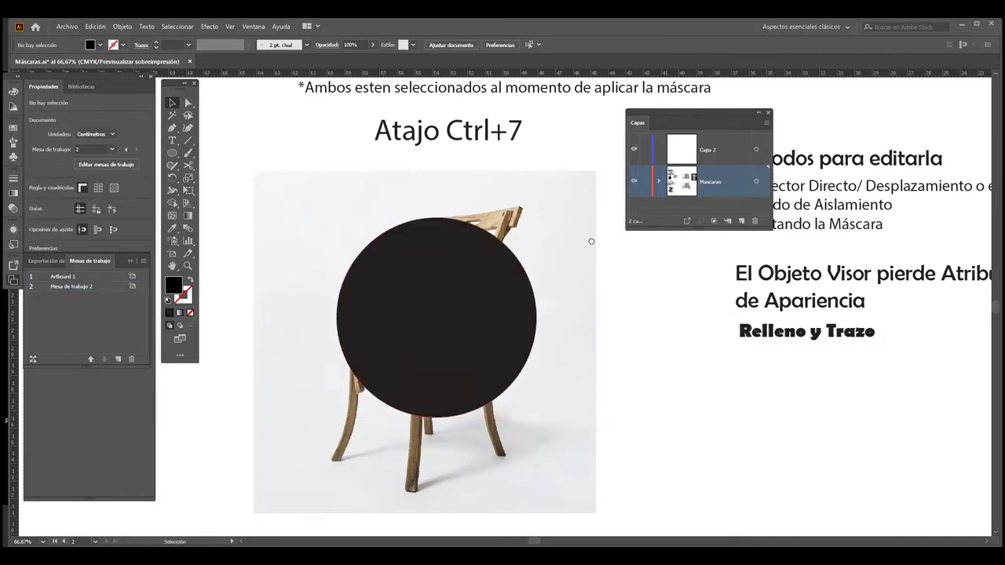
Enlarge the black circle to 13.335 cm across, hiding all of the chair but its legs
drag(298, 167, 416, 171)
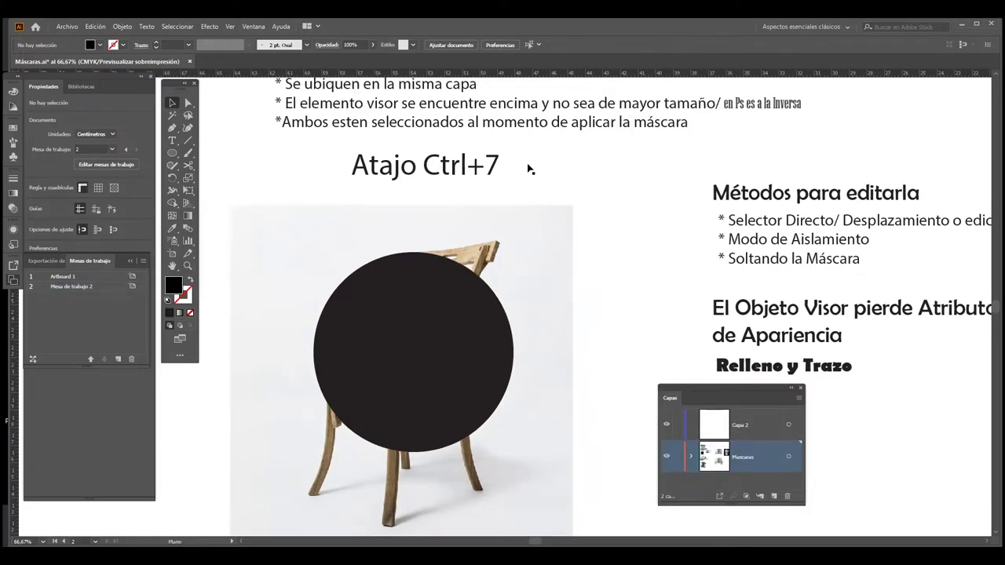
scroll(530, 168, up, 1)
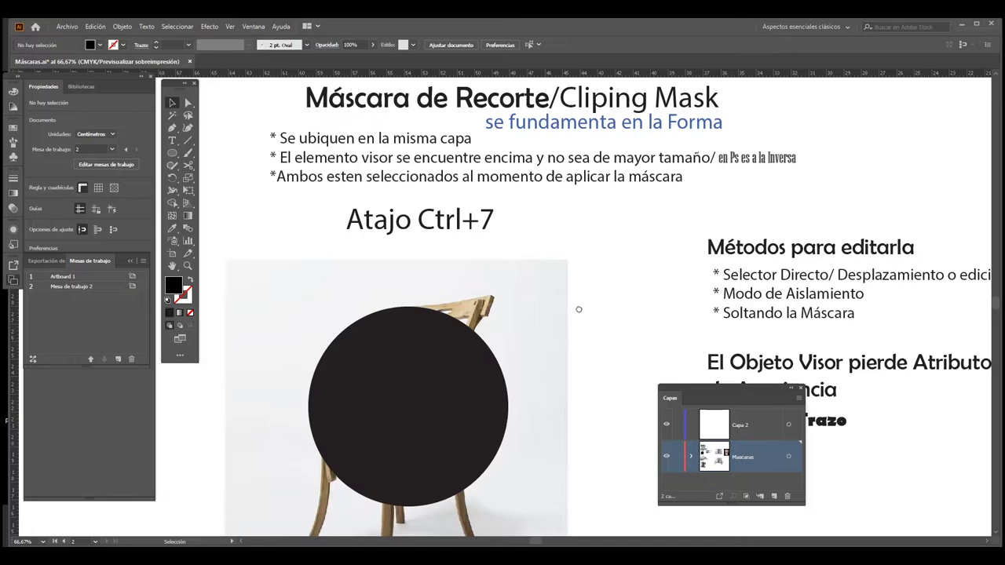
drag(579, 309, 580, 303)
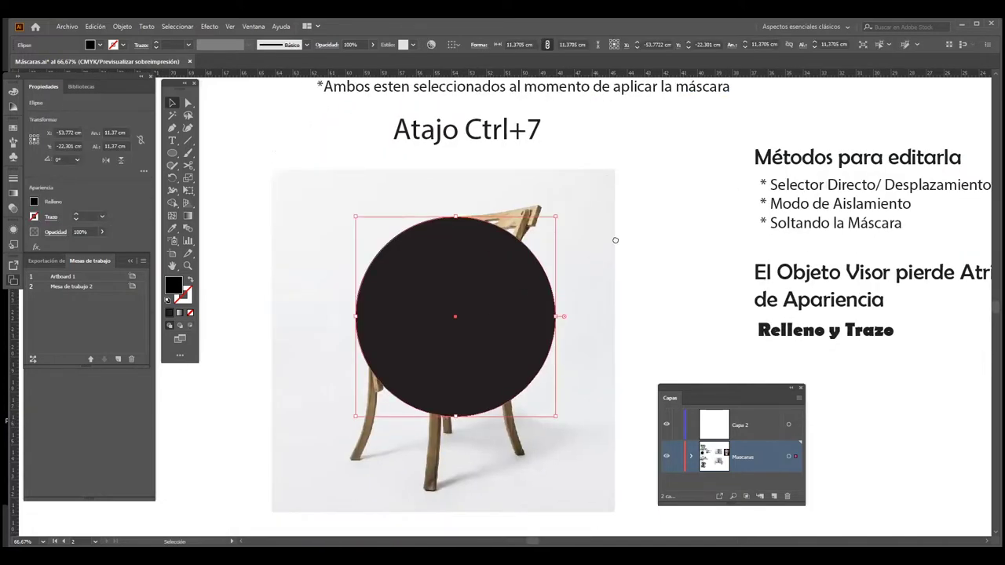
scroll(590, 259, up, 2)
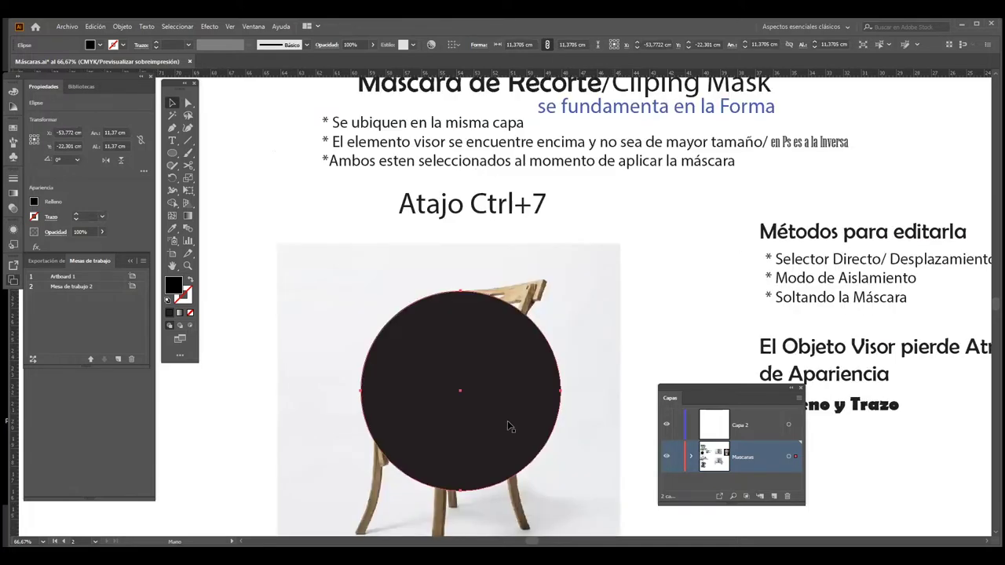
drag(649, 189, 624, 203)
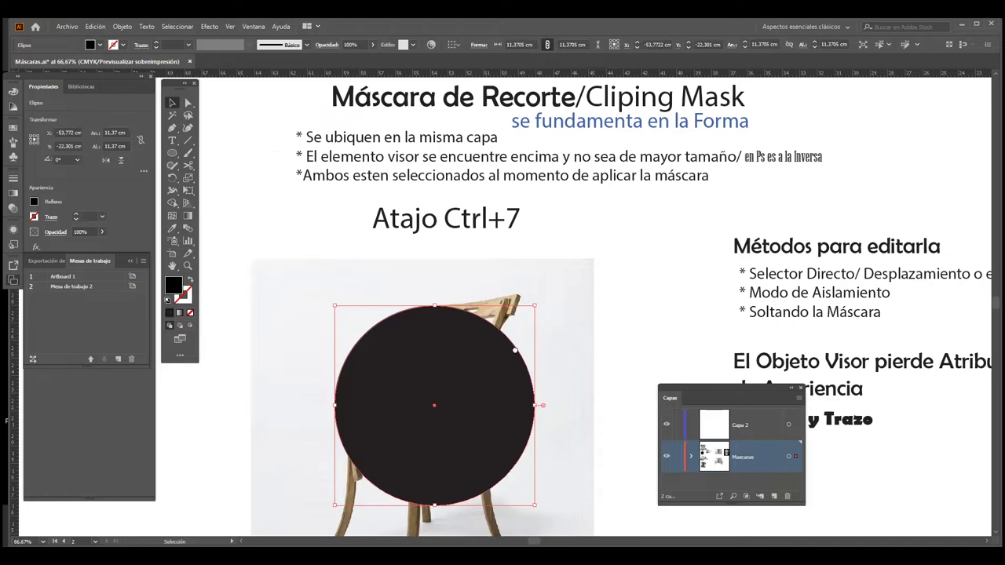
scroll(581, 291, down, 1)
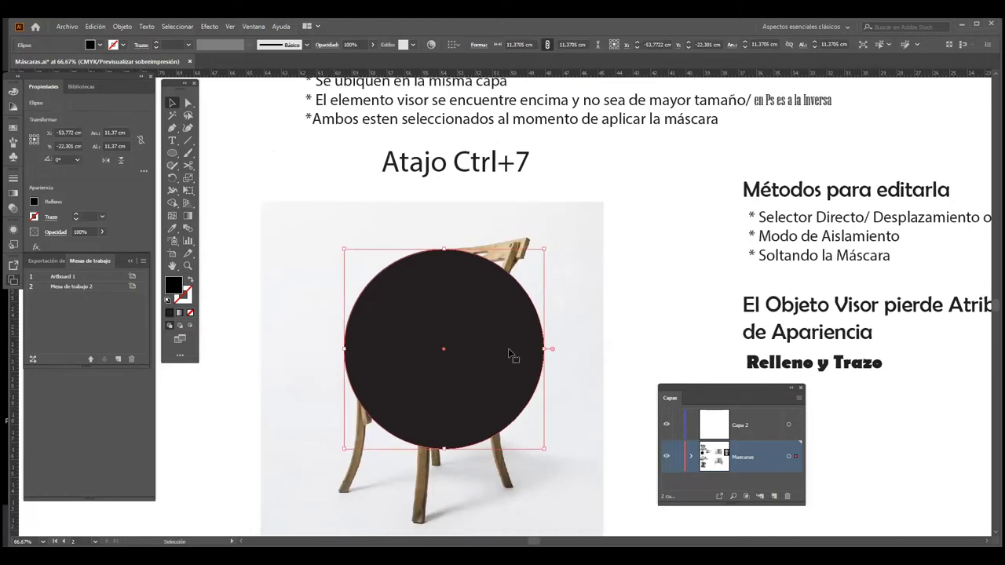
mouse_move(513, 354)
mouse_down()
mouse_move(488, 384)
mouse_move(506, 402)
mouse_up()
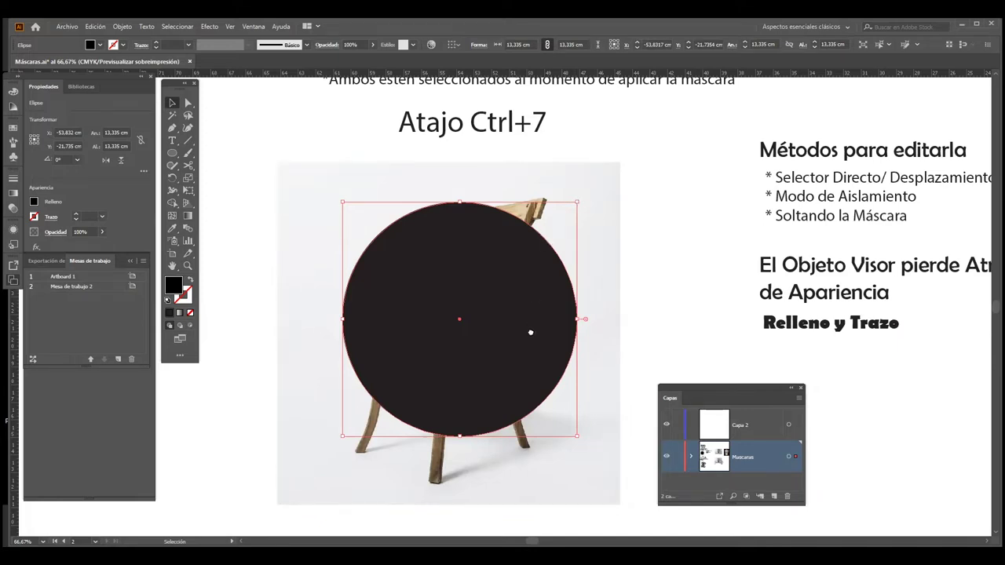
Marquee-select the enlarged circle together with the chair photo, then open the Objeto menu
scroll(531, 332, up, 2)
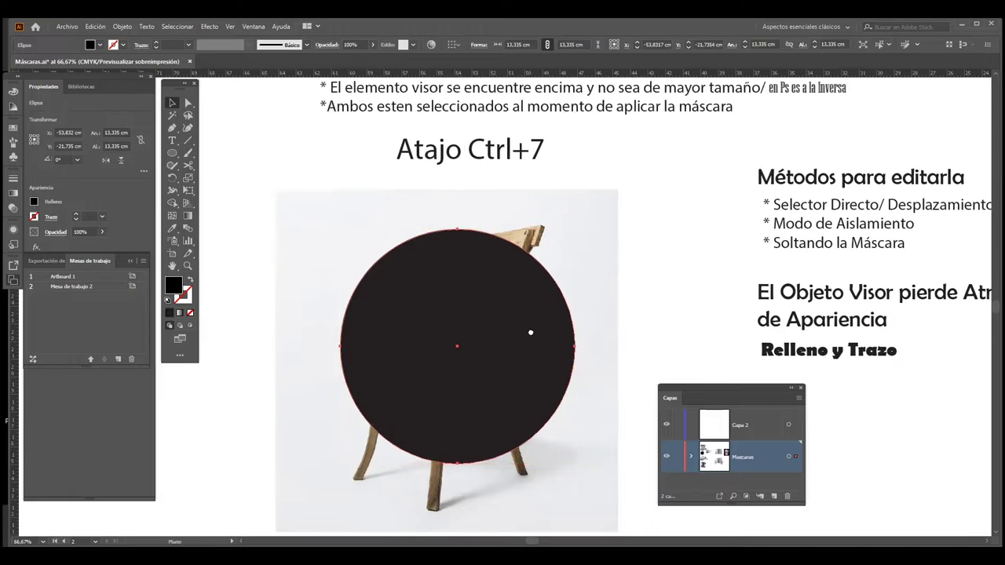
scroll(510, 260, up, 2)
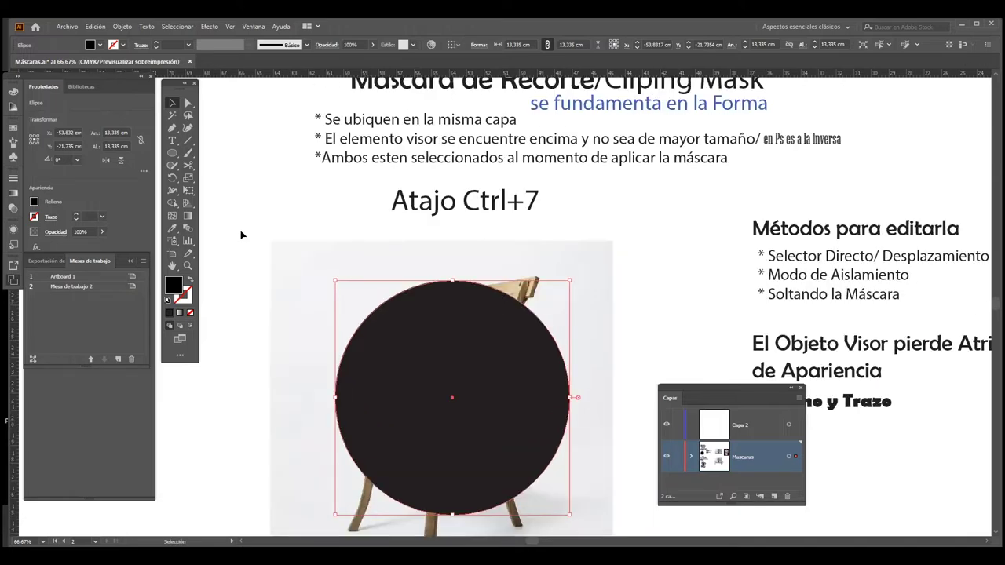
drag(248, 267, 512, 420)
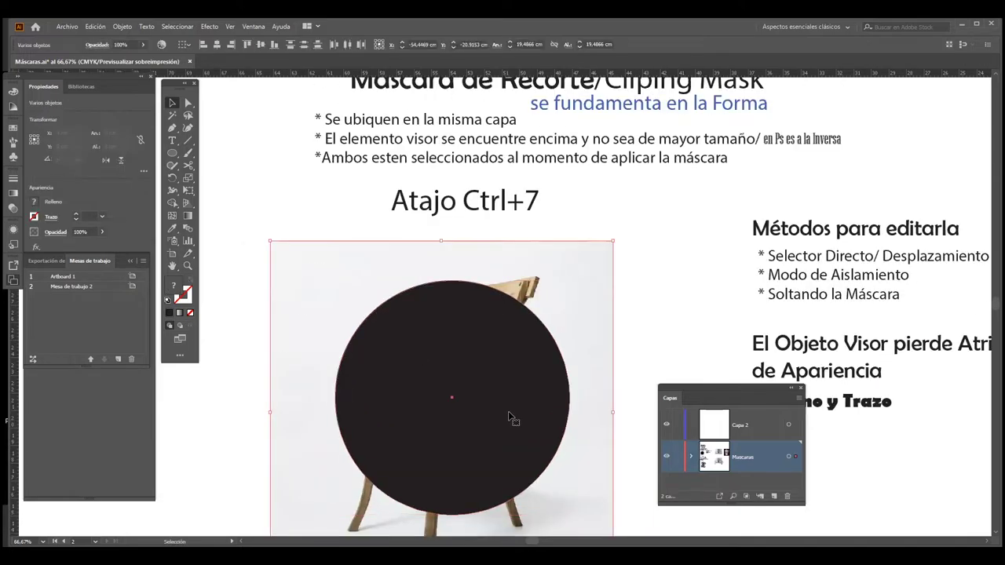
click(645, 286)
drag(244, 266, 506, 366)
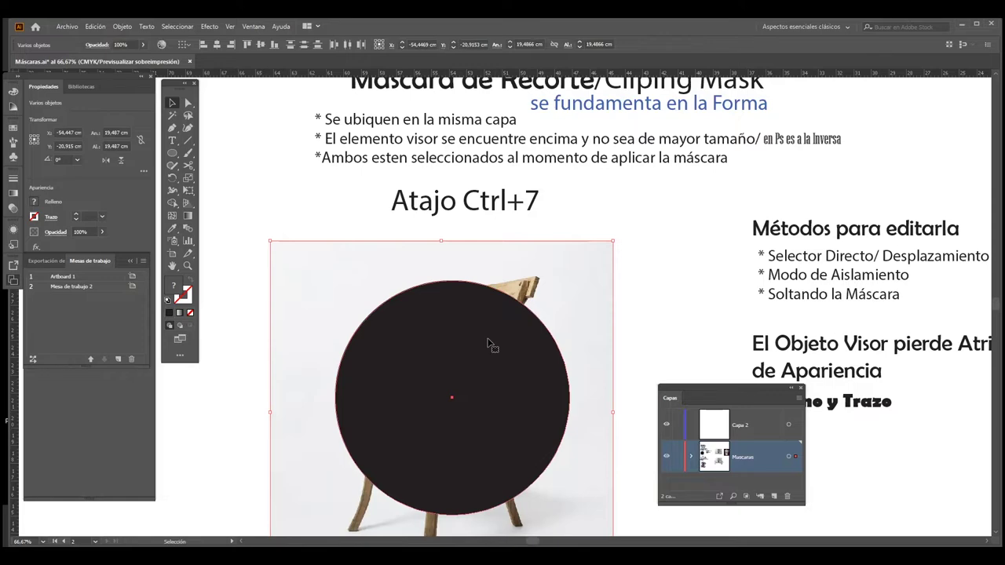
drag(492, 345, 474, 301)
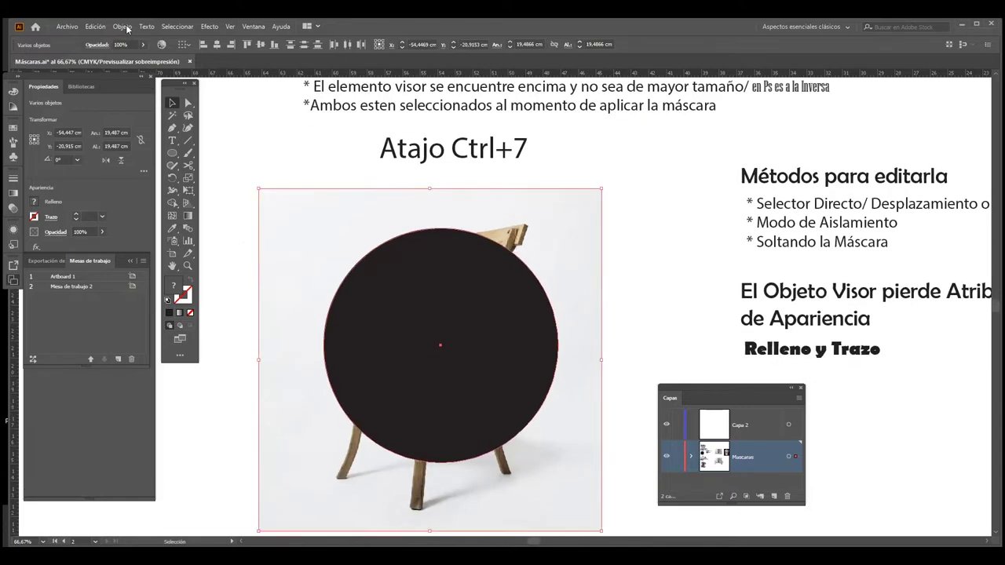
click(122, 27)
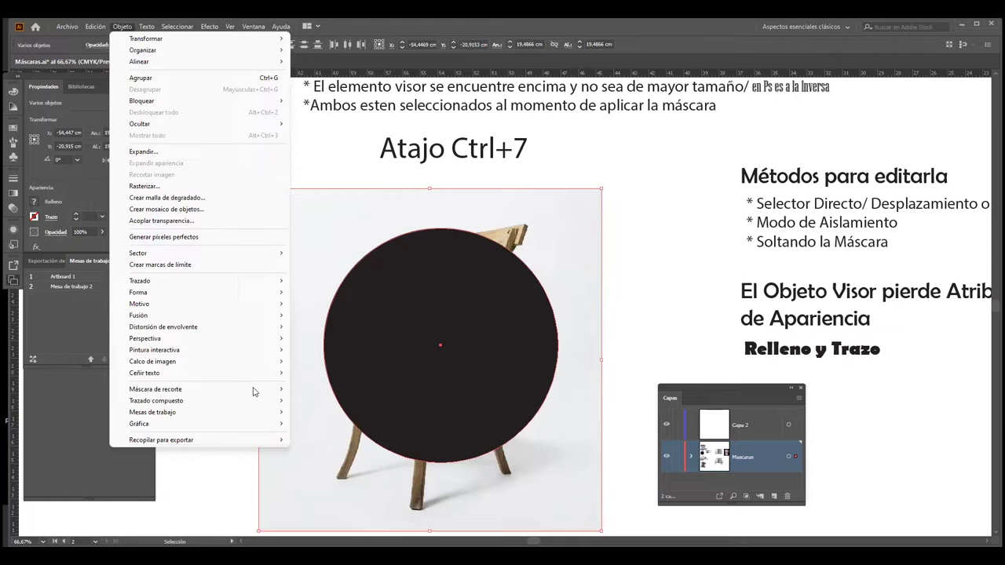
mouse_move(156, 389)
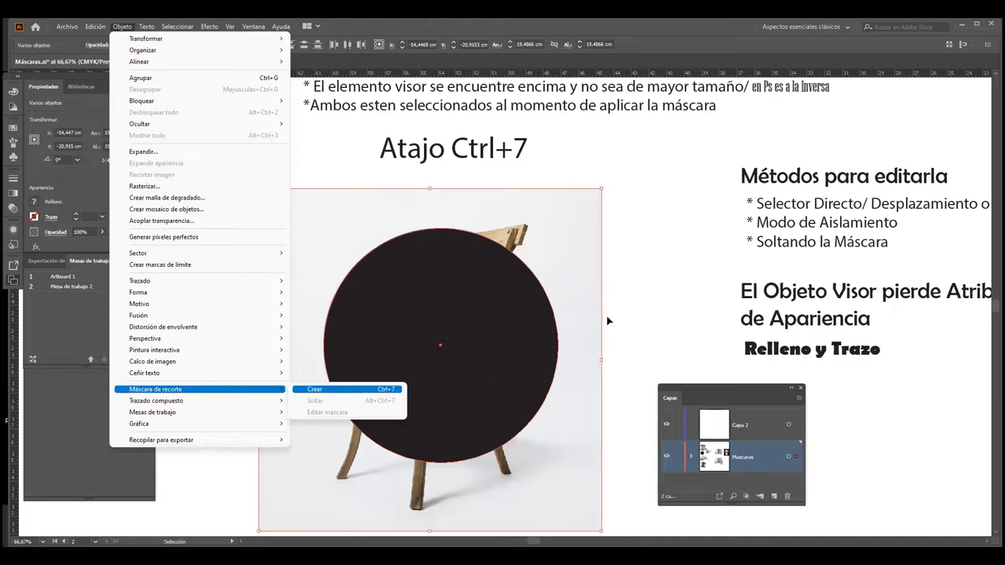
Create a clipping mask cropping the chair photo into the circle, then deselect
click(387, 390)
click(554, 363)
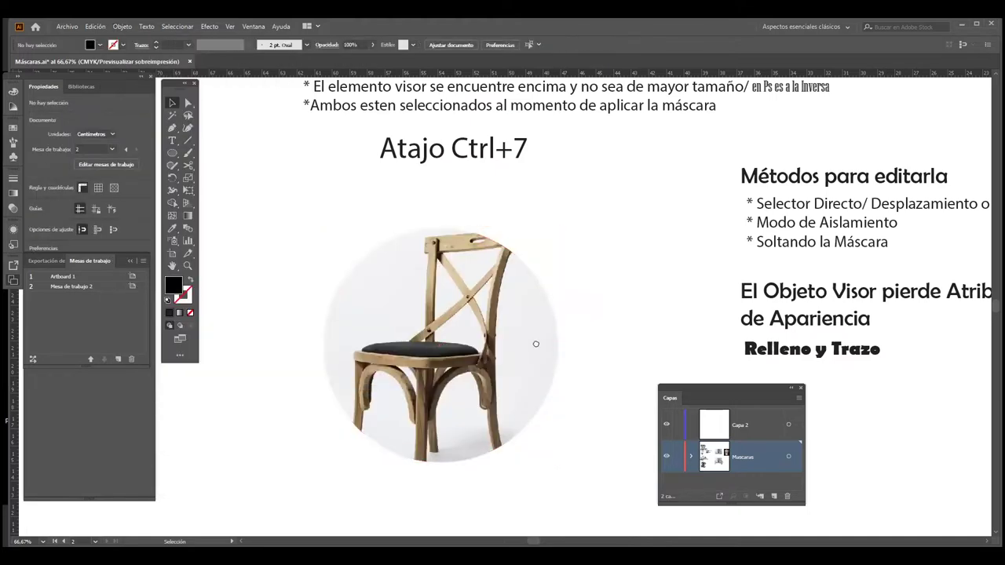
scroll(571, 347, down, 2)
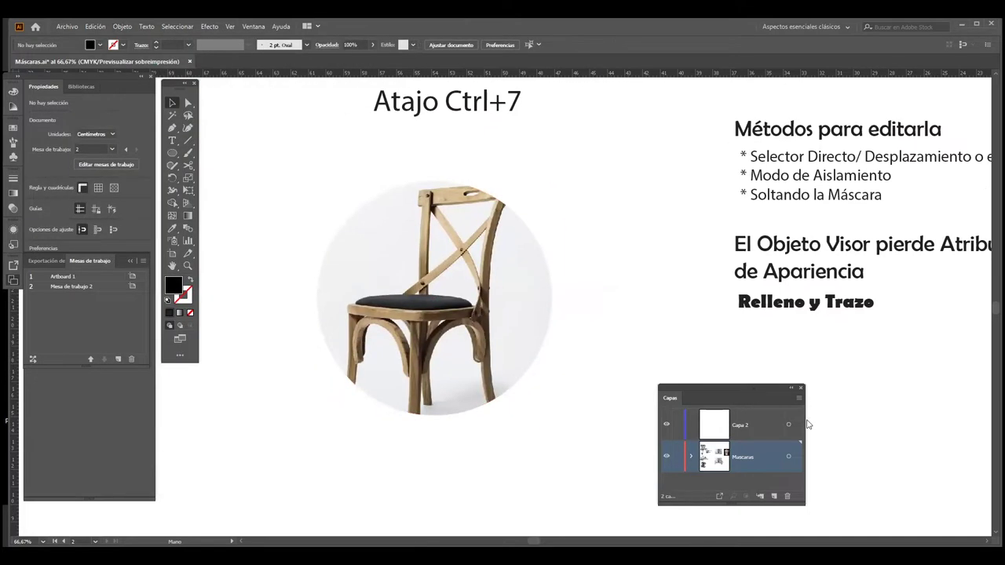
drag(721, 385, 773, 418)
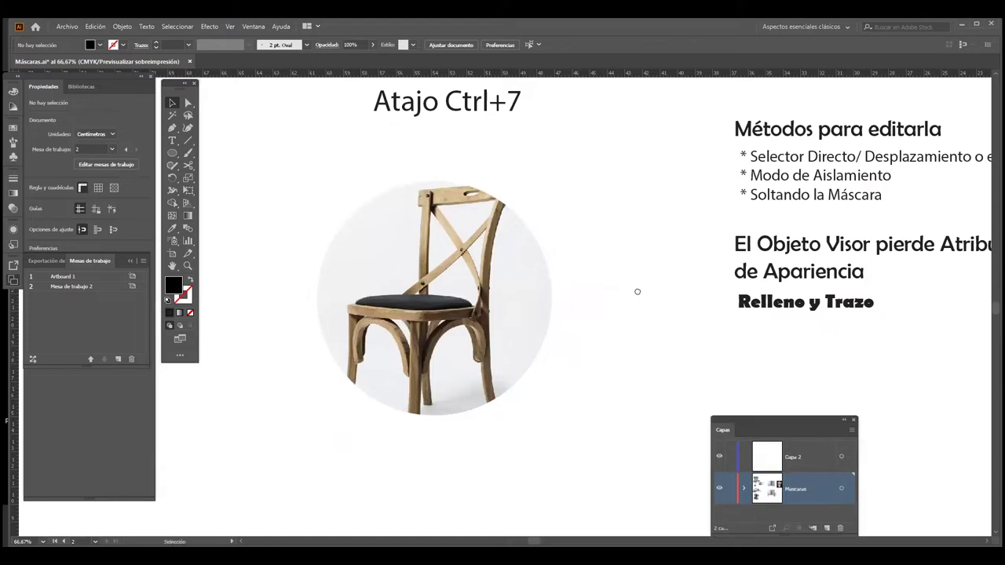
scroll(637, 300, up, 1)
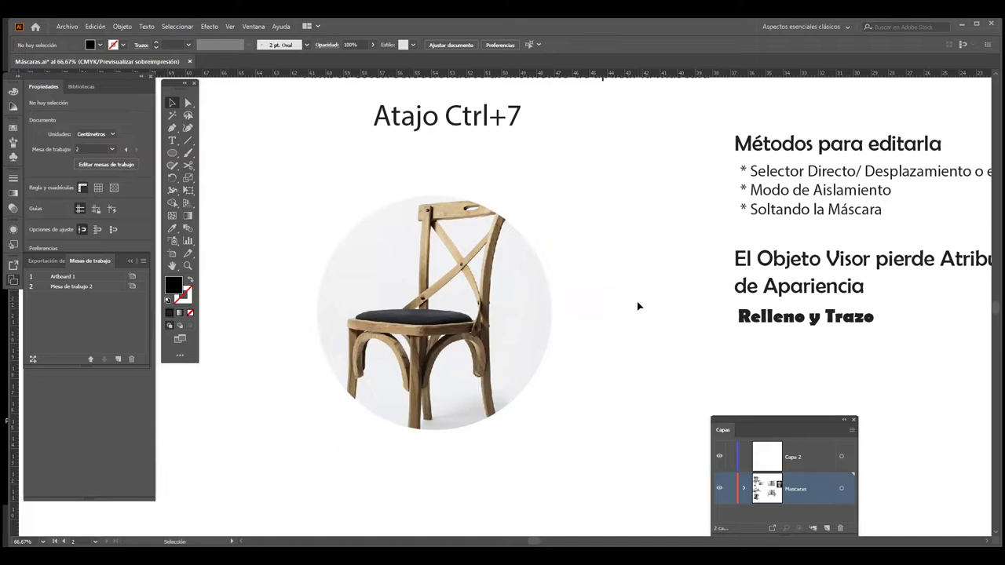
Check the mask paths in Outline view, then return to colour and overprint preview
key(ctrl+y)
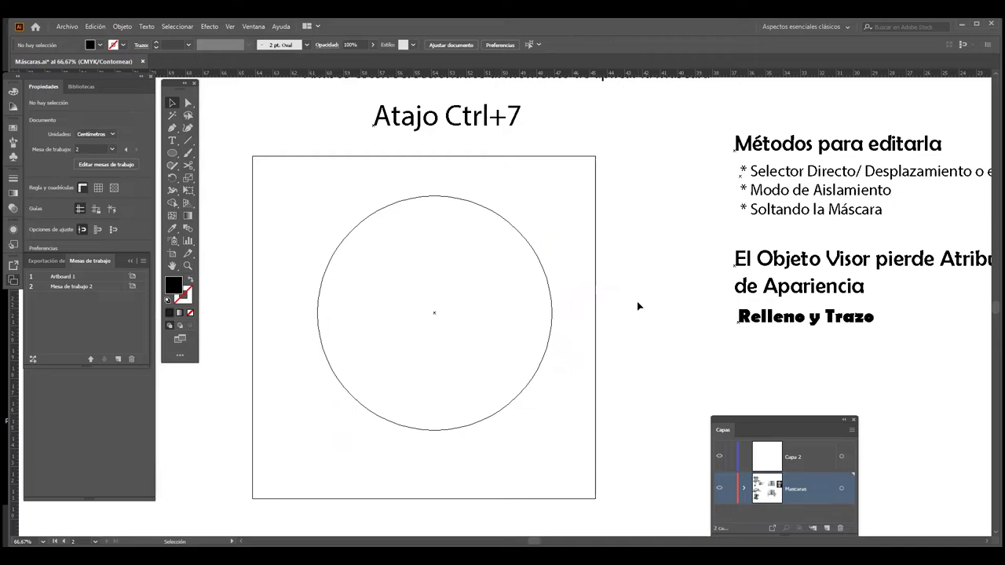
key(a)
key(ctrl+y)
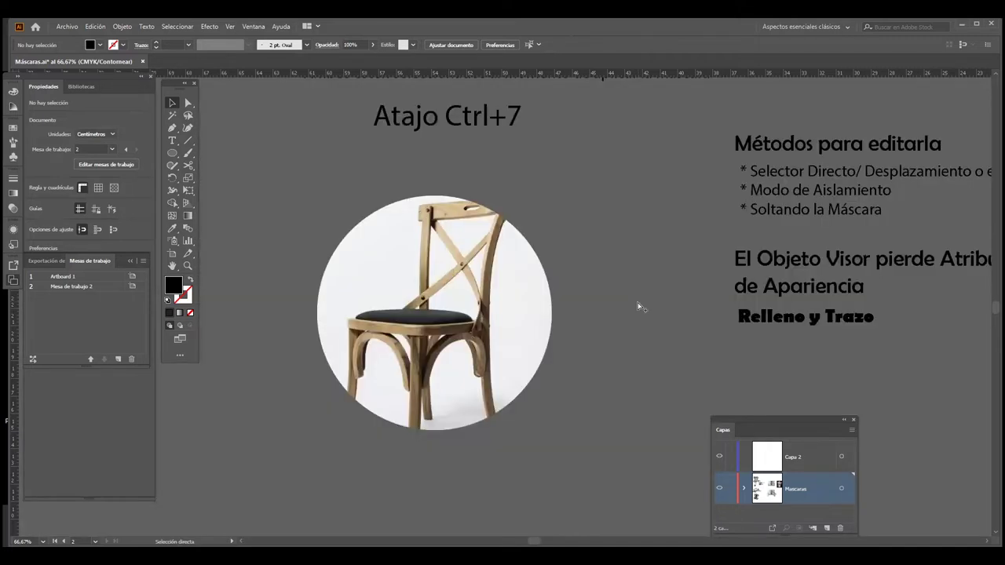
key(ctrl+alt+shift+y)
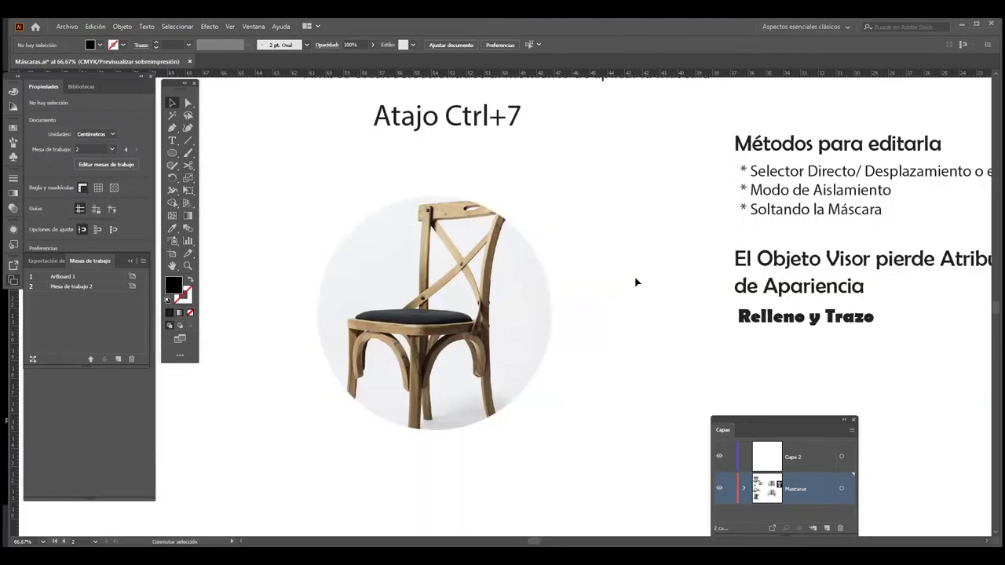
drag(635, 255, 635, 269)
scroll(574, 168, up, 2)
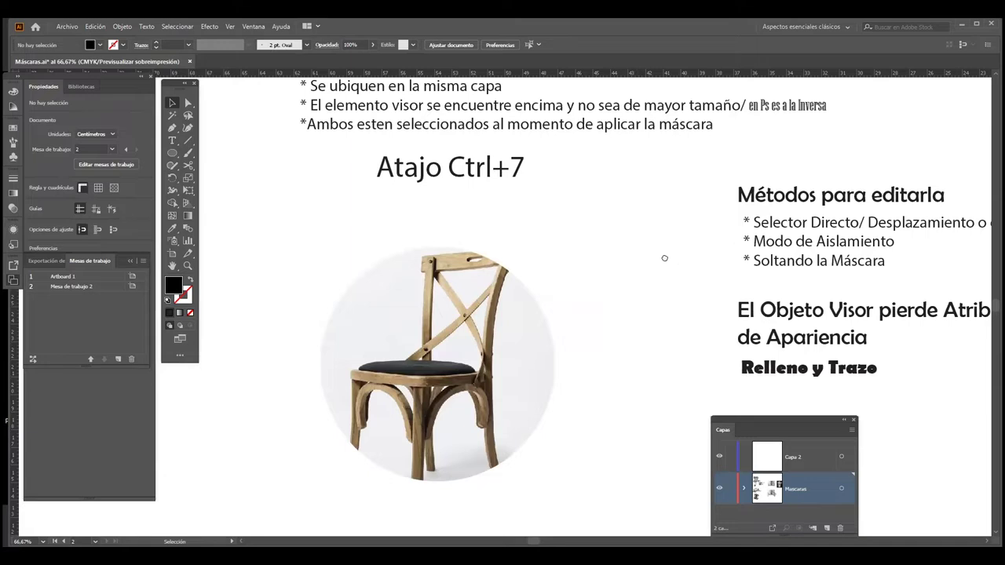
Pan around the round clipped chair and nearby notes, then switch to the Direct Selection tool
drag(637, 247, 635, 247)
drag(576, 233, 469, 201)
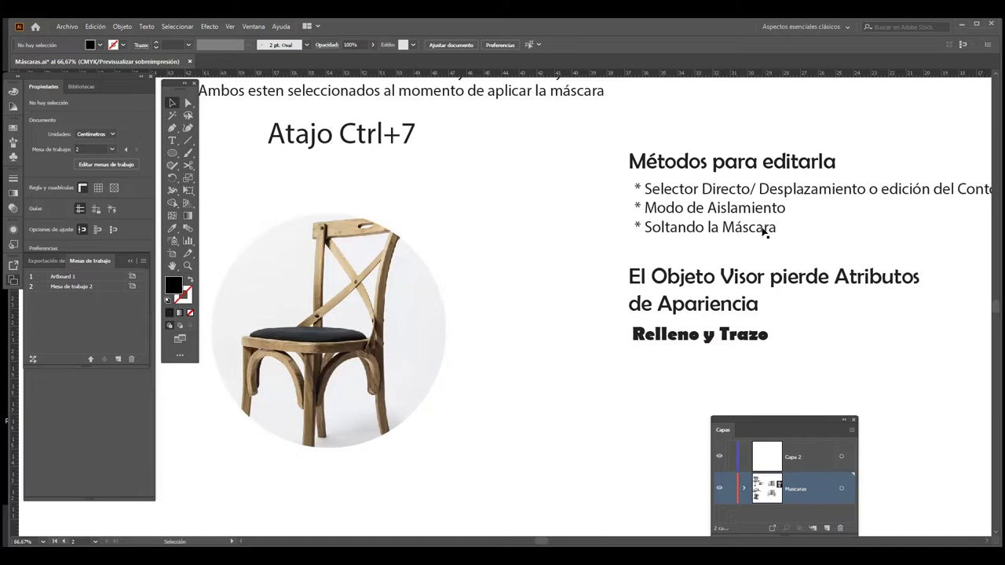
key(space)
drag(581, 285, 609, 309)
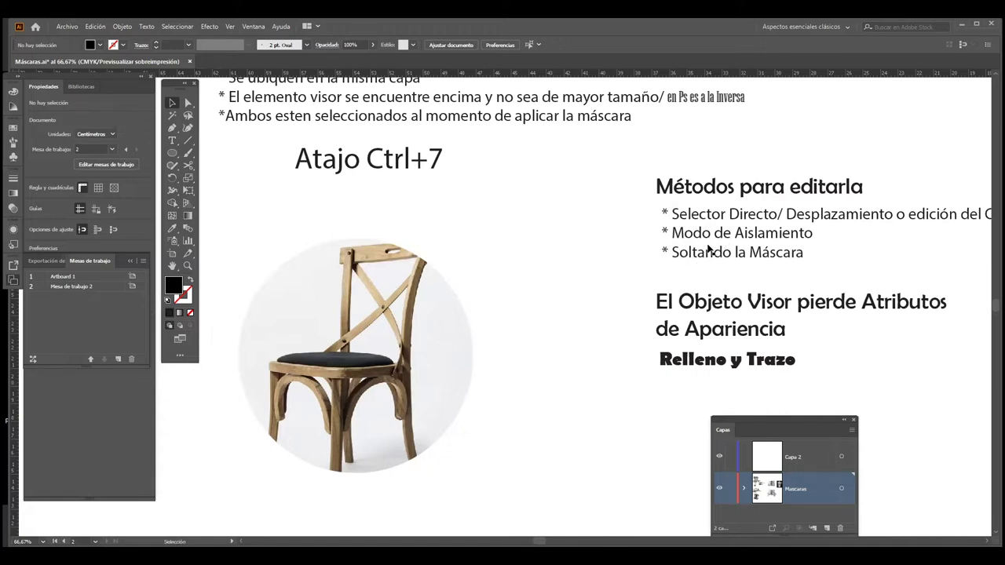
drag(709, 246, 677, 274)
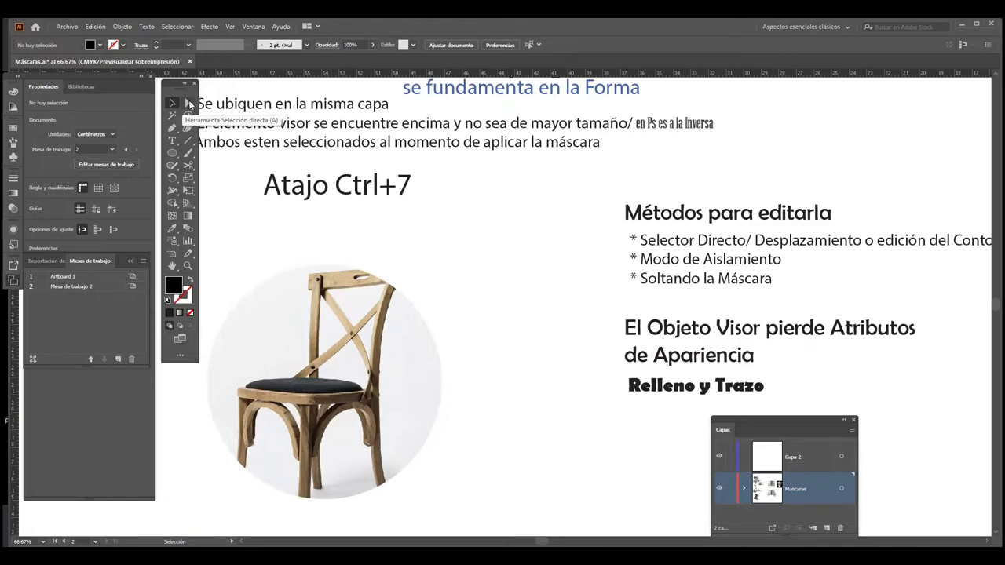
click(189, 104)
click(188, 104)
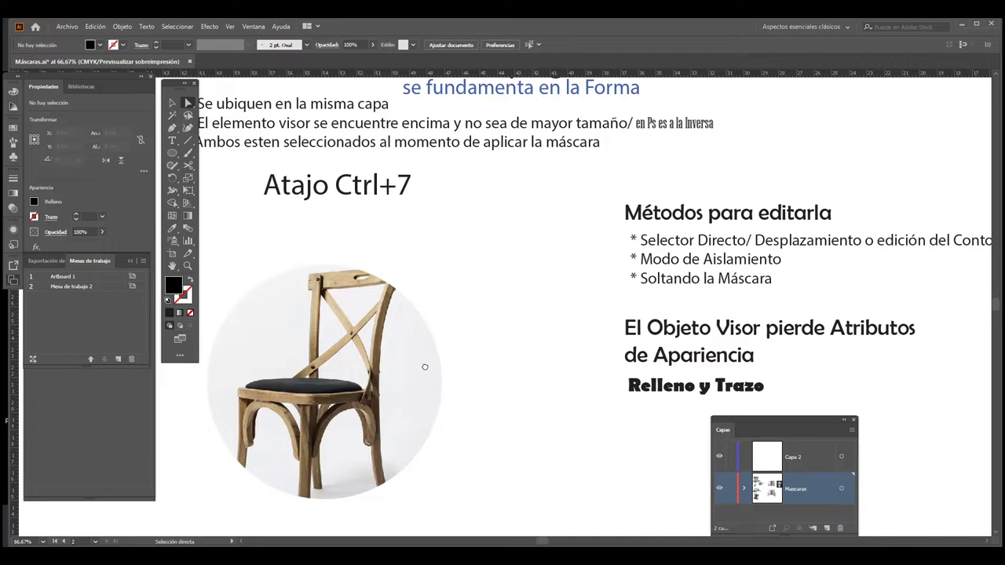
Drag the chair photo rightward inside the circle so the circle frames a different part of it
drag(747, 302, 782, 279)
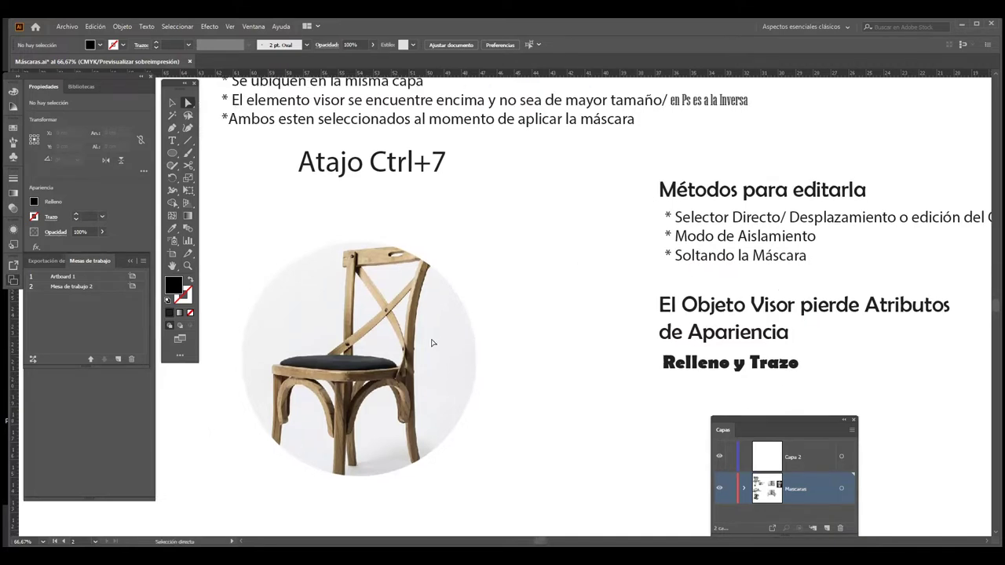
click(444, 346)
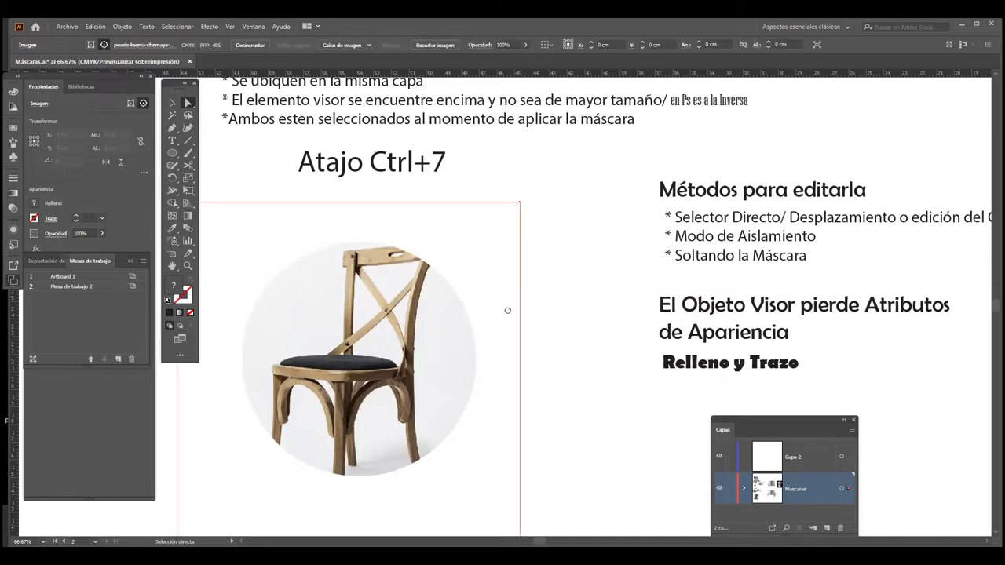
scroll(508, 310, down, 1)
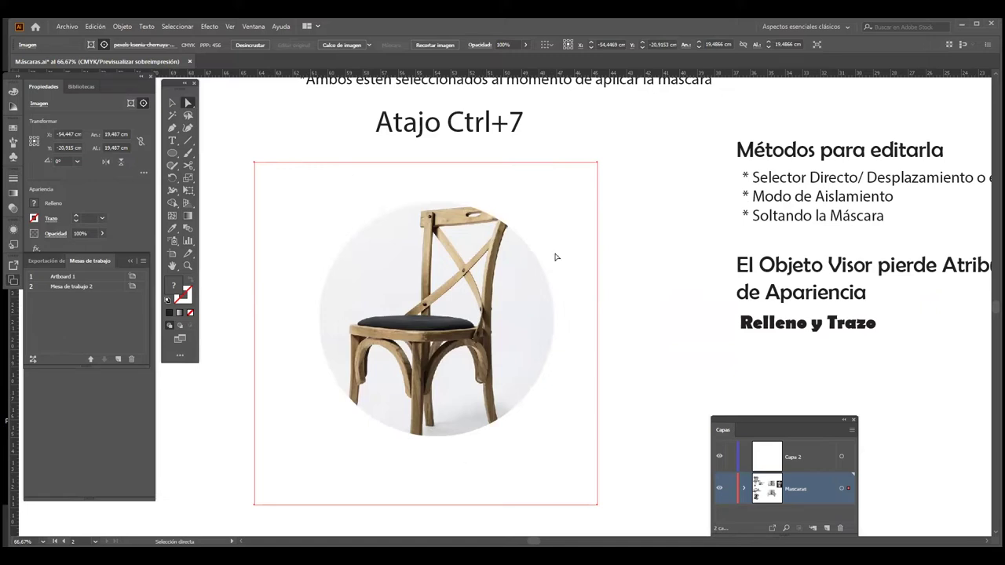
mouse_move(569, 226)
mouse_down()
mouse_move(579, 222)
mouse_move(497, 194)
mouse_move(526, 207)
mouse_move(512, 204)
mouse_up()
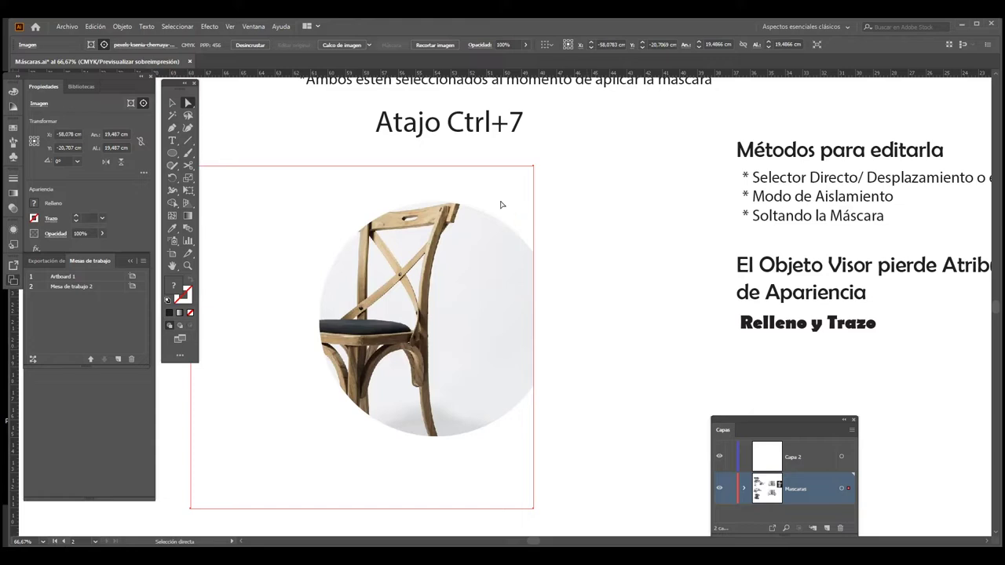
drag(542, 191, 561, 203)
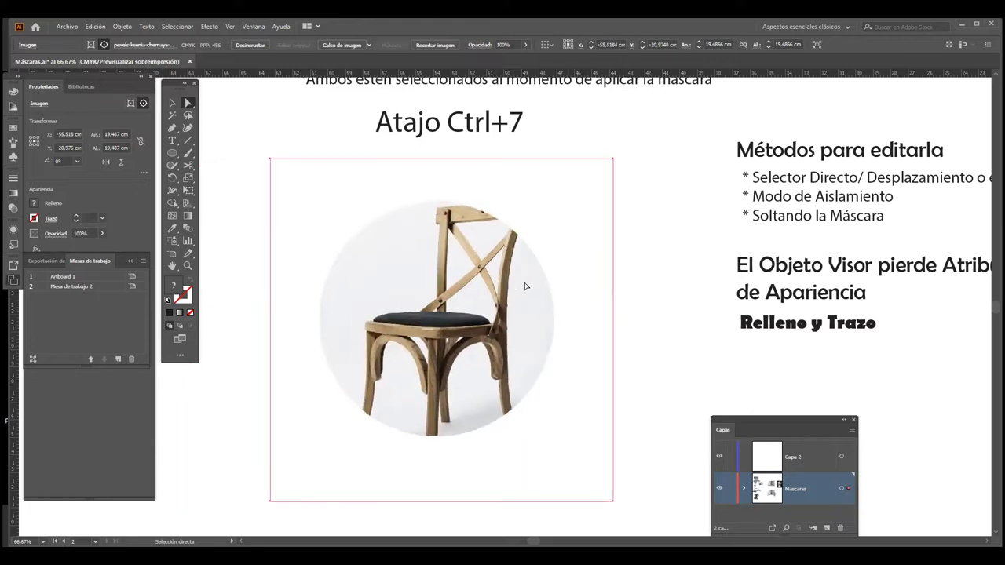
mouse_move(562, 203)
mouse_down()
mouse_move(567, 256)
mouse_move(551, 254)
mouse_up()
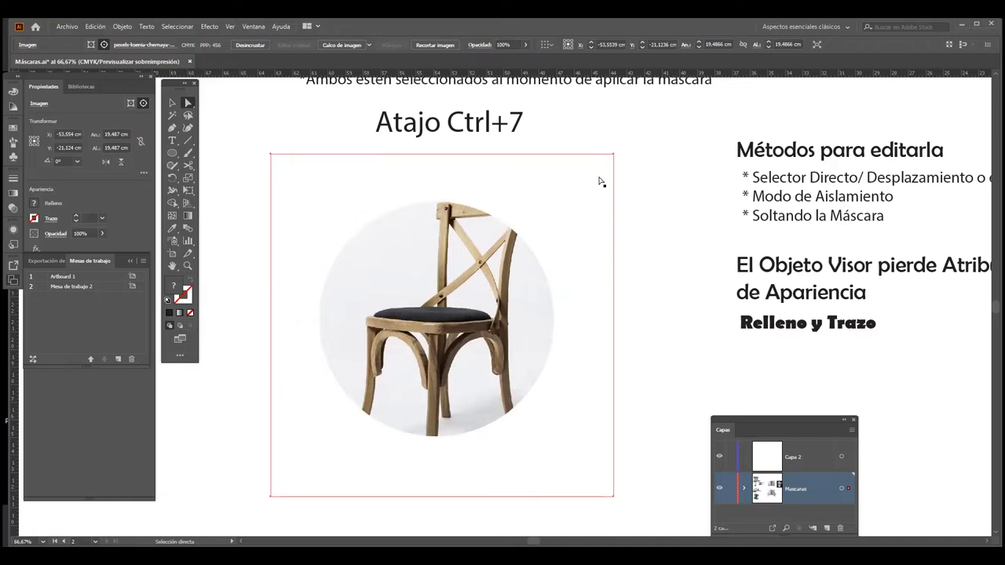
click(601, 180)
click(520, 260)
click(522, 246)
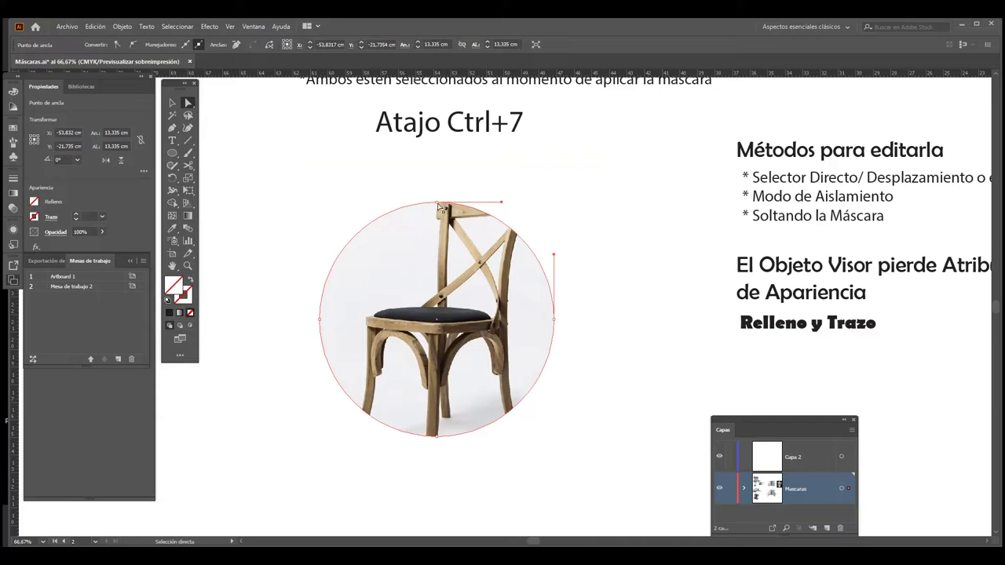
Pull the circle's top, left, right and bottom points and curves into an irregular blob outline
click(438, 204)
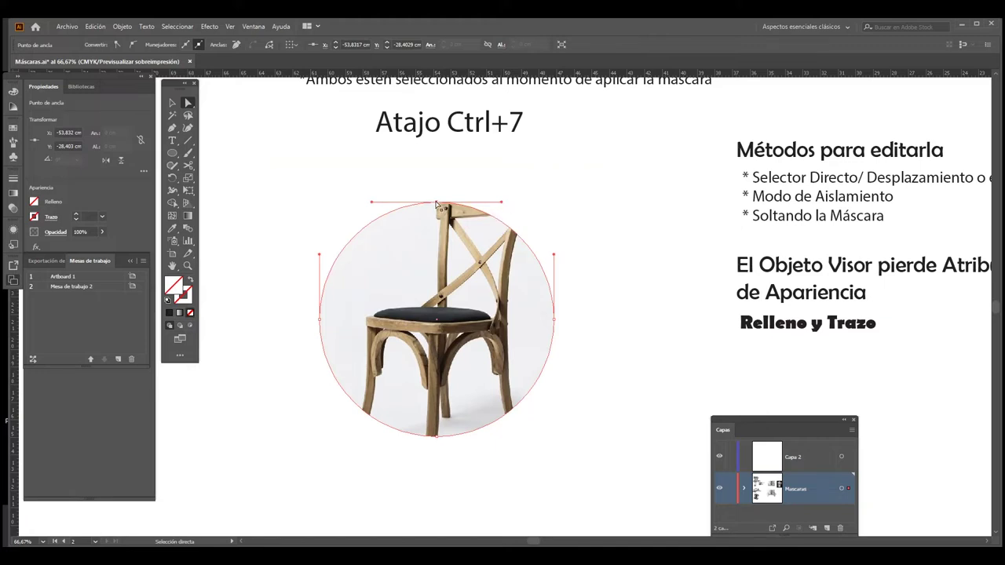
drag(436, 204, 436, 179)
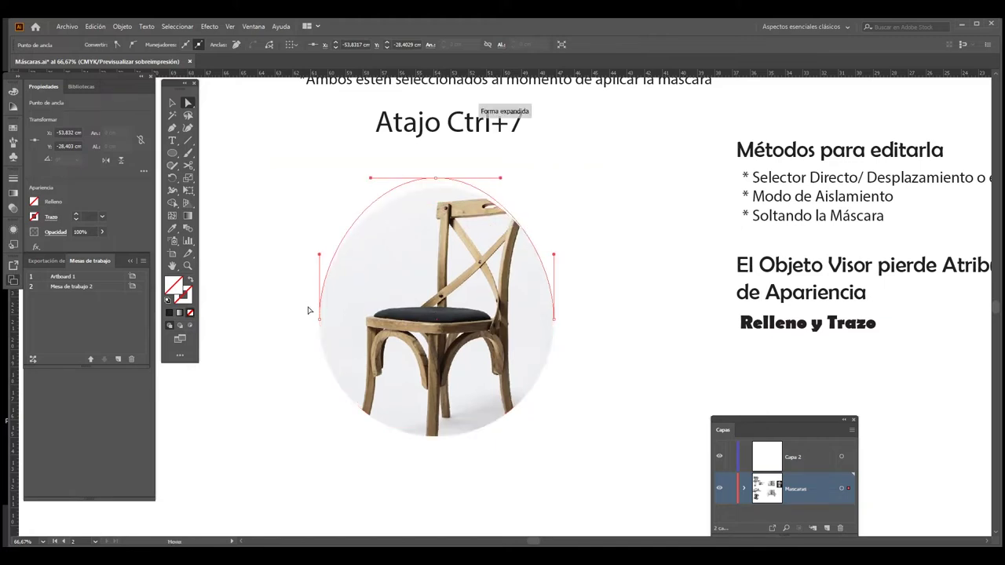
drag(319, 318, 346, 318)
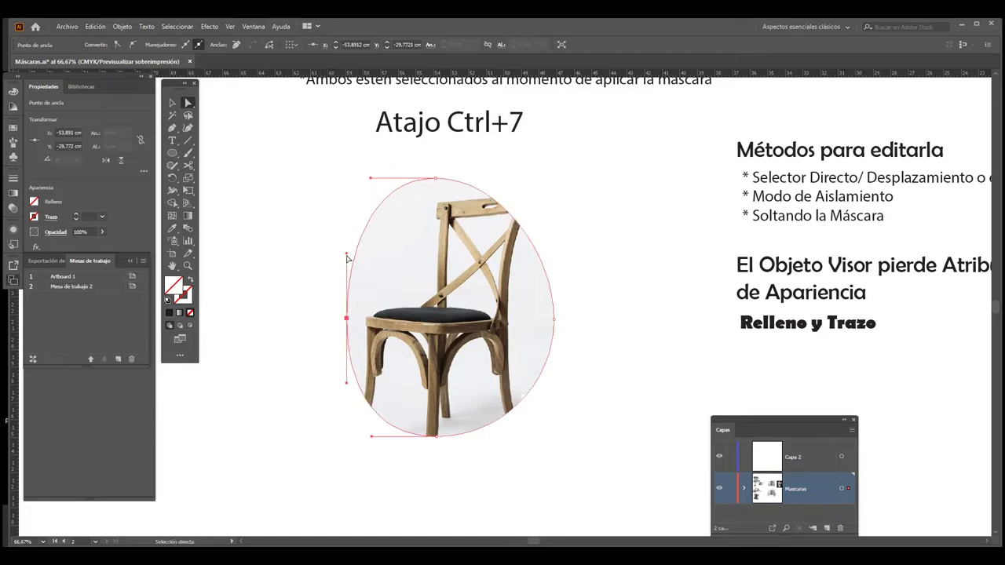
drag(347, 257, 386, 289)
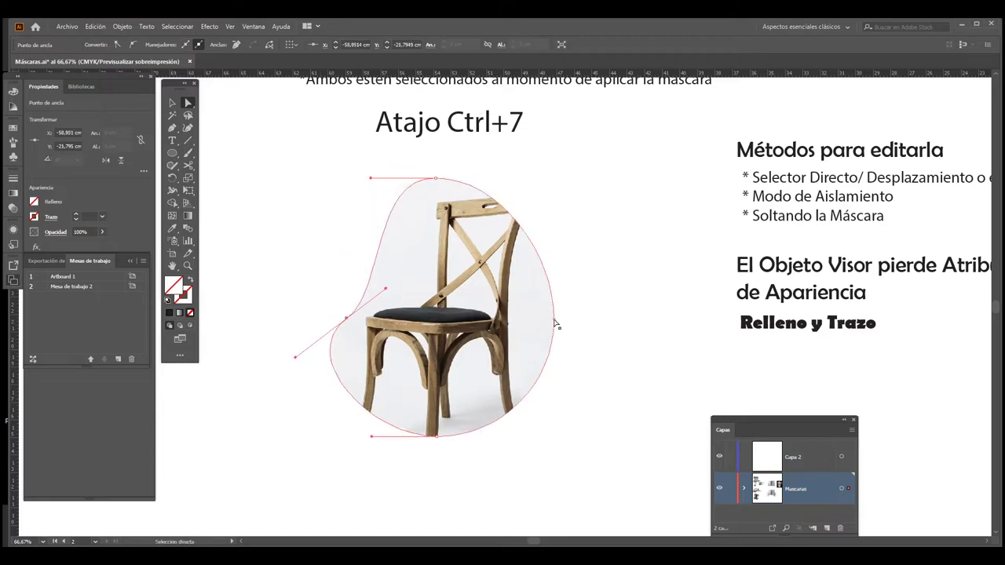
drag(554, 323, 539, 323)
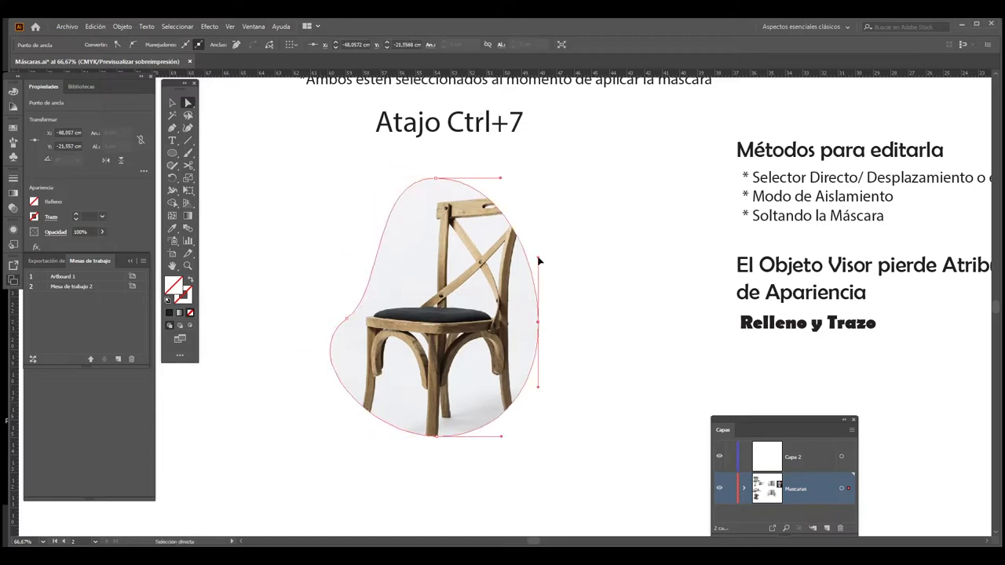
drag(538, 260, 581, 288)
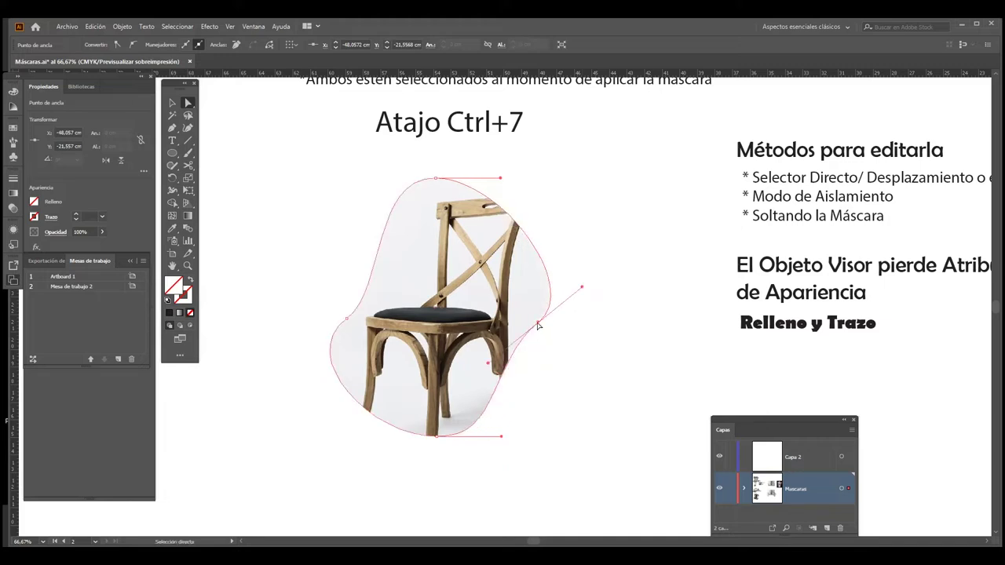
drag(538, 325, 461, 359)
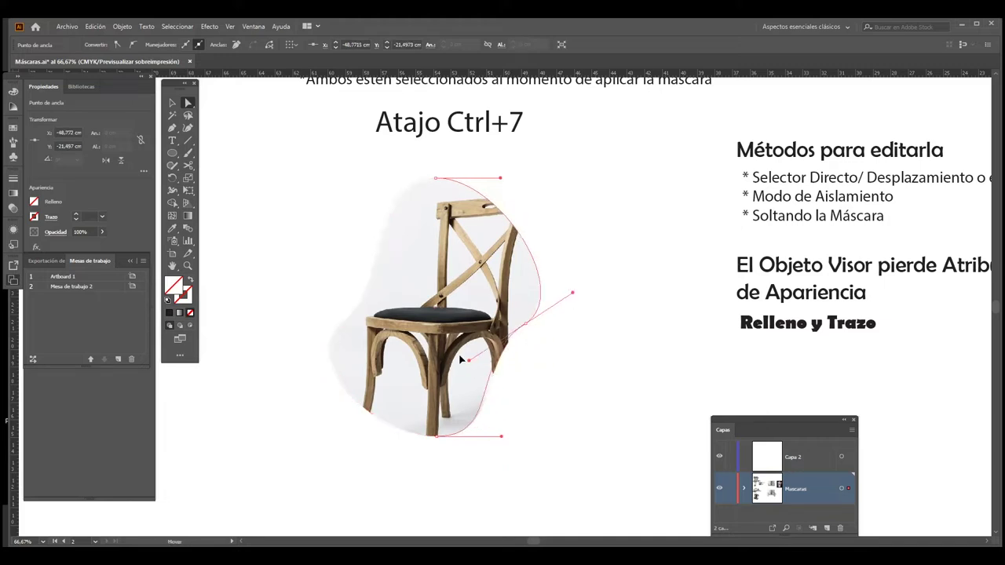
drag(501, 437, 507, 427)
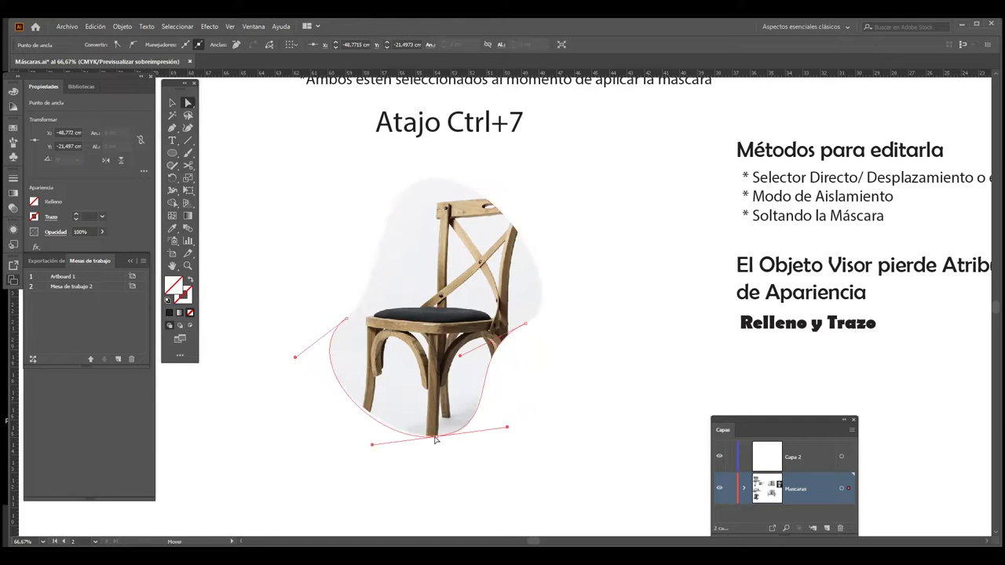
drag(435, 437, 434, 431)
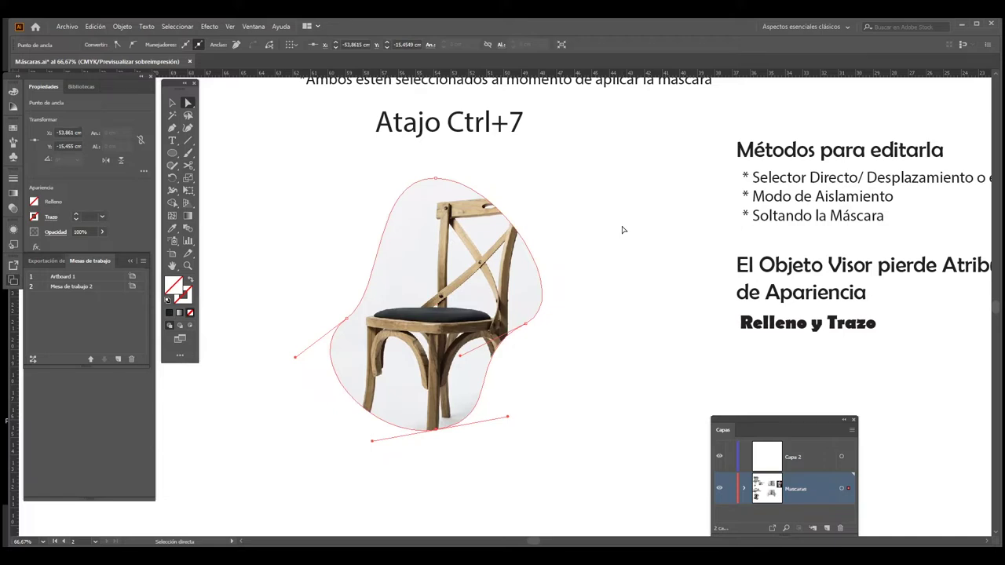
click(623, 229)
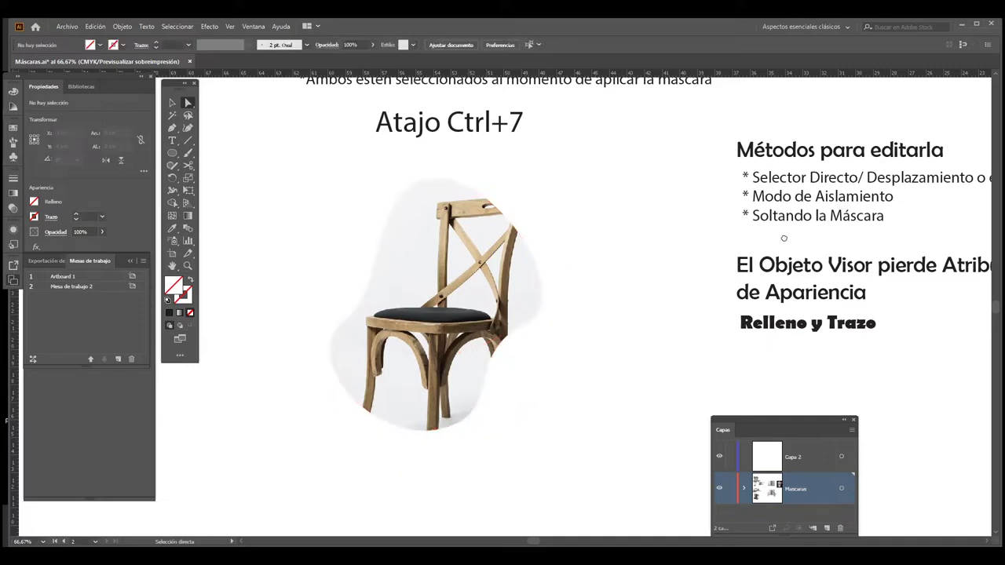
scroll(784, 237, right, 2)
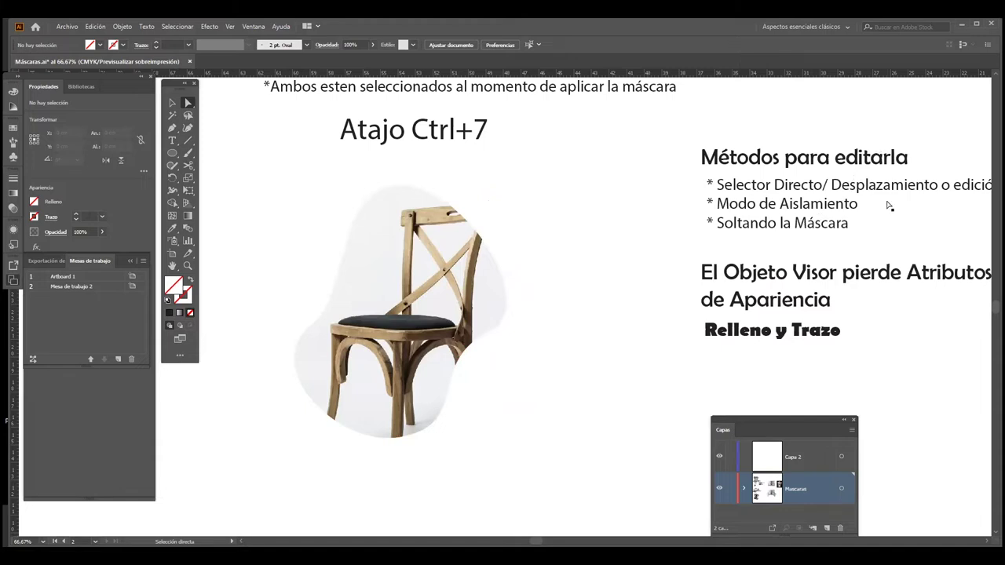
click(172, 104)
drag(574, 231, 603, 223)
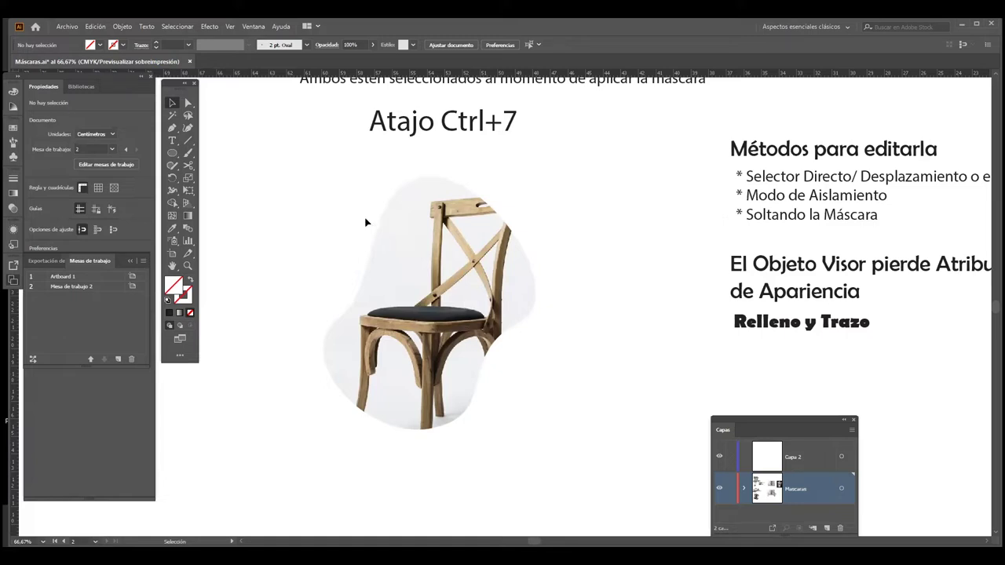
click(459, 265)
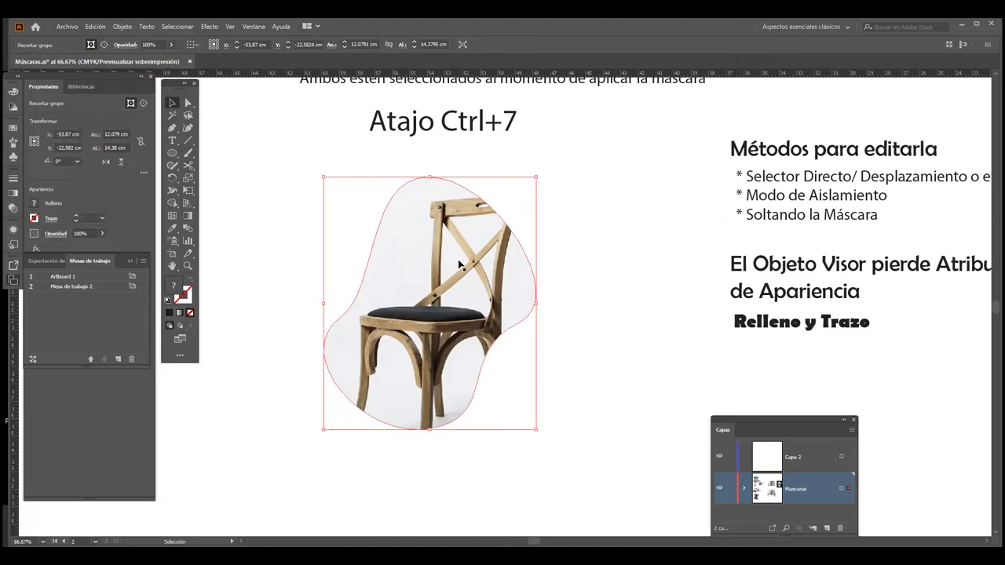
In isolation mode, drag the chair photo left and slightly down inside the blob mask
double_click(460, 265)
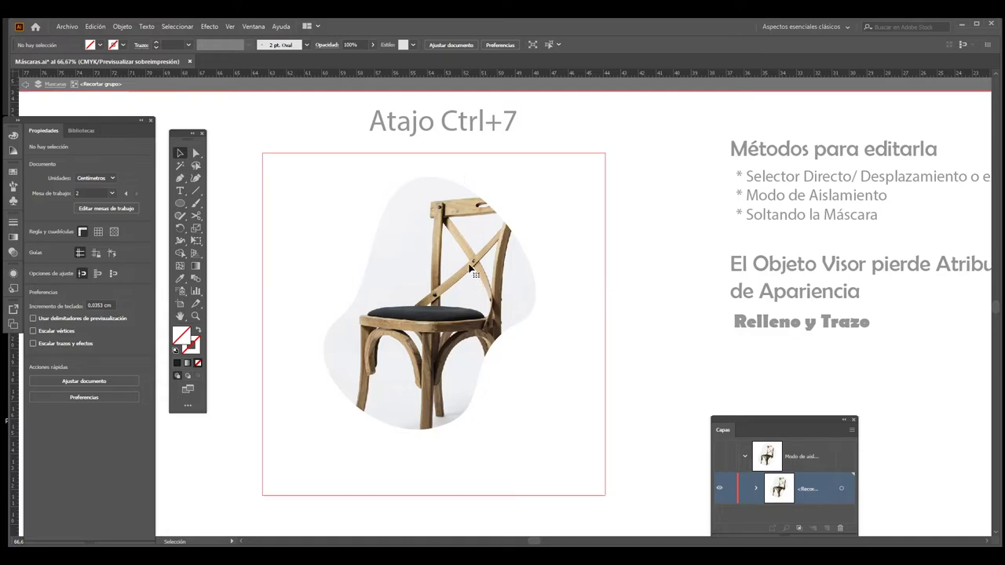
drag(472, 269, 445, 268)
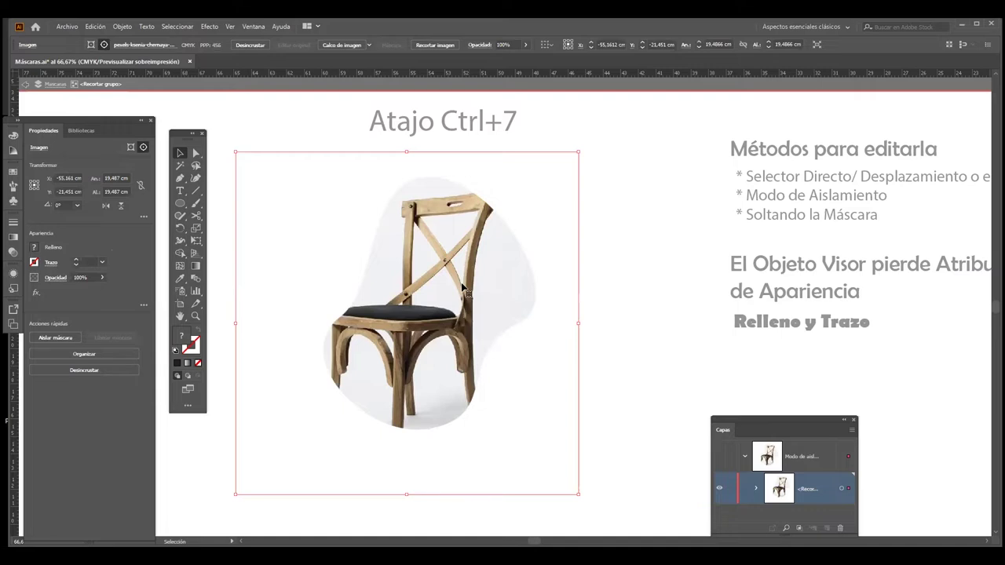
drag(462, 280, 457, 285)
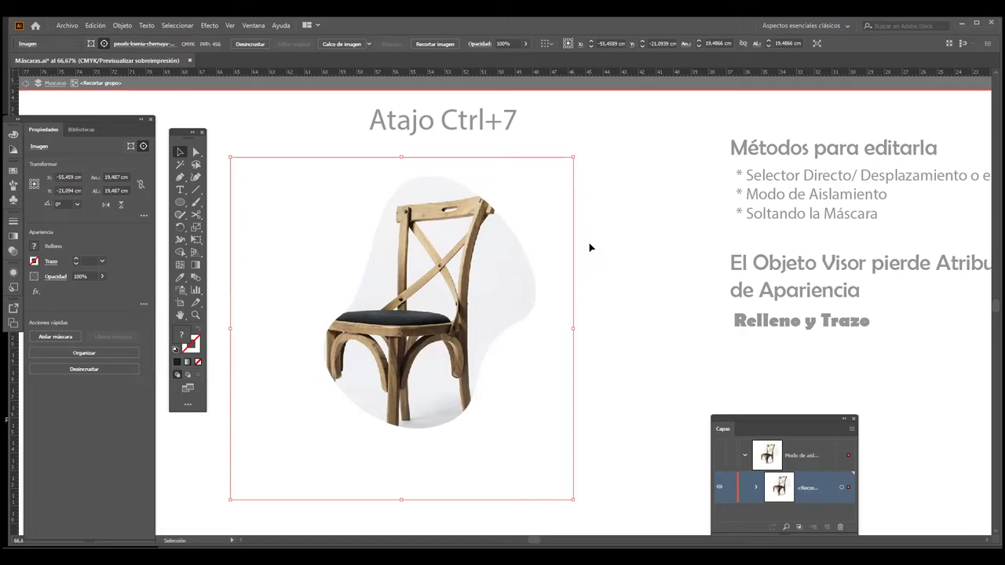
key(Escape)
click(634, 298)
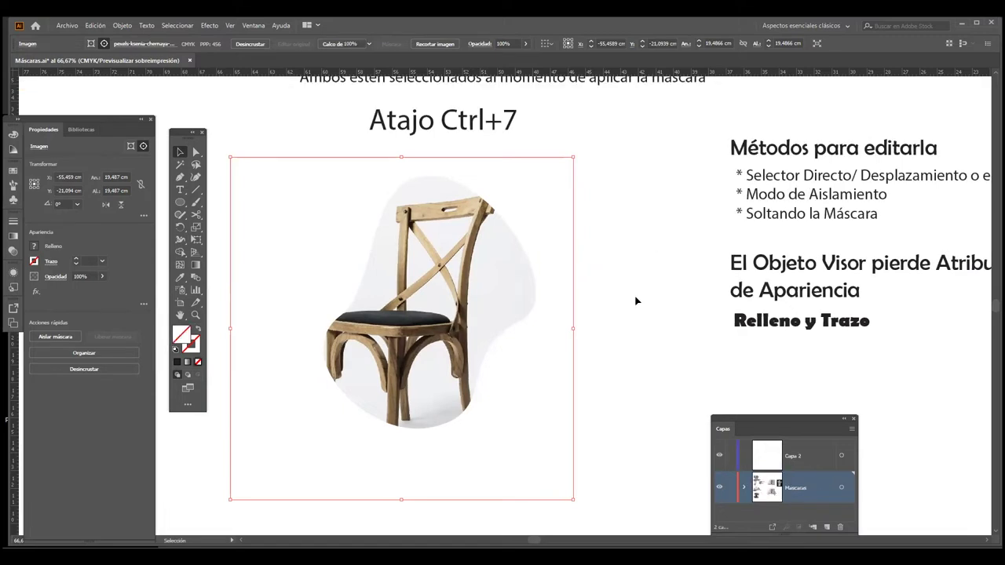
Select the photo inside the masked group and nudge it with Shift+arrow keys to a new spot
click(468, 285)
double_click(468, 284)
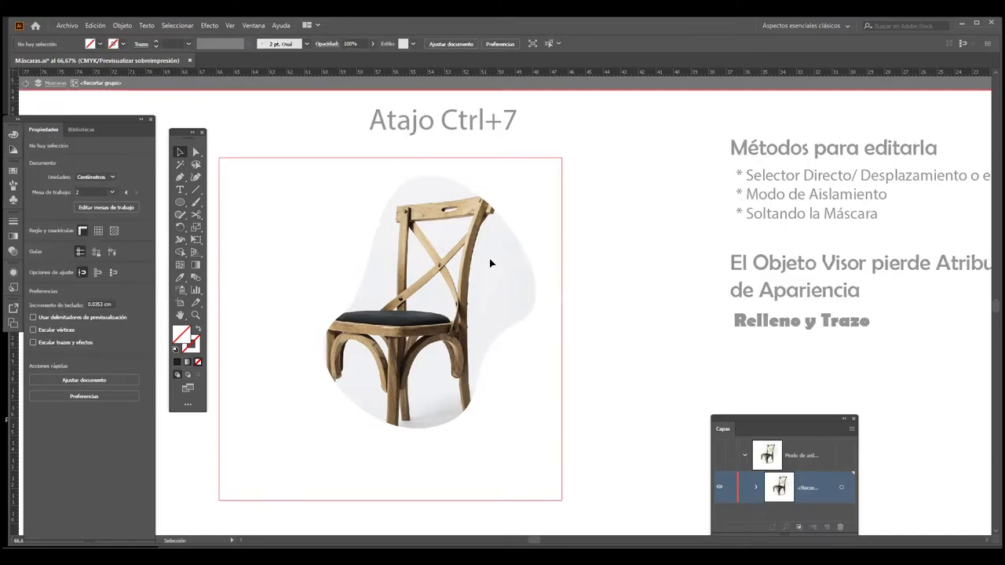
double_click(624, 236)
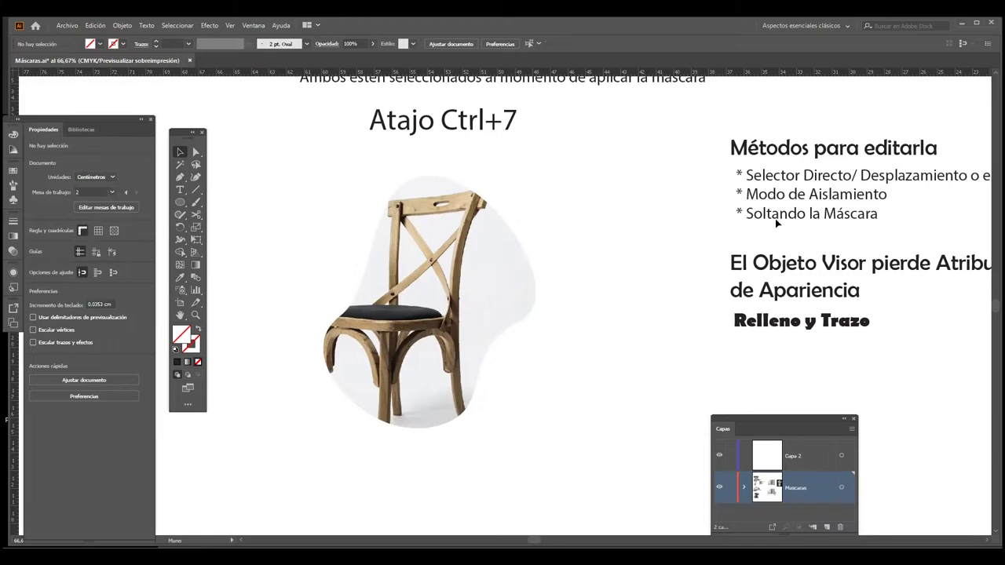
scroll(775, 220, right, 2)
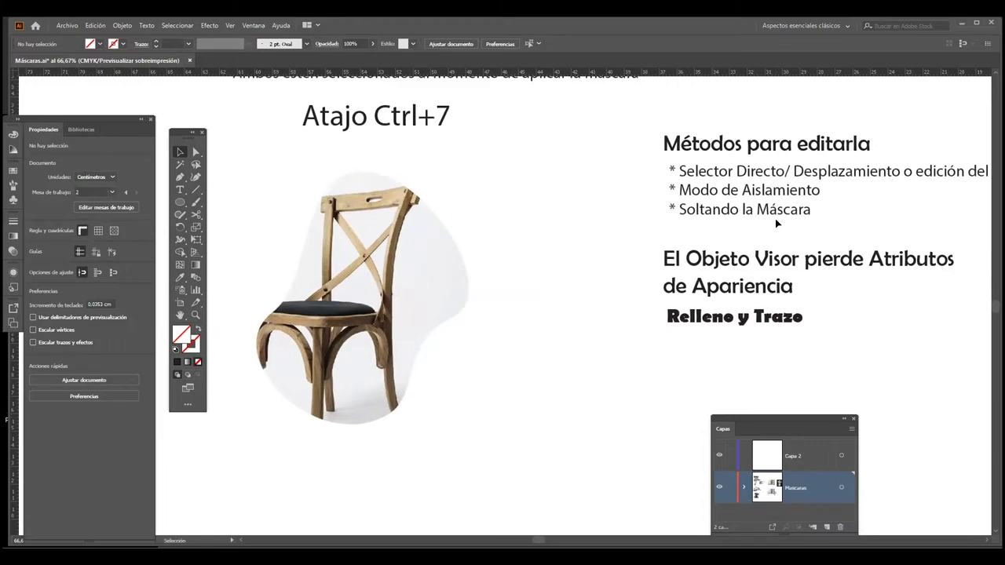
click(408, 268)
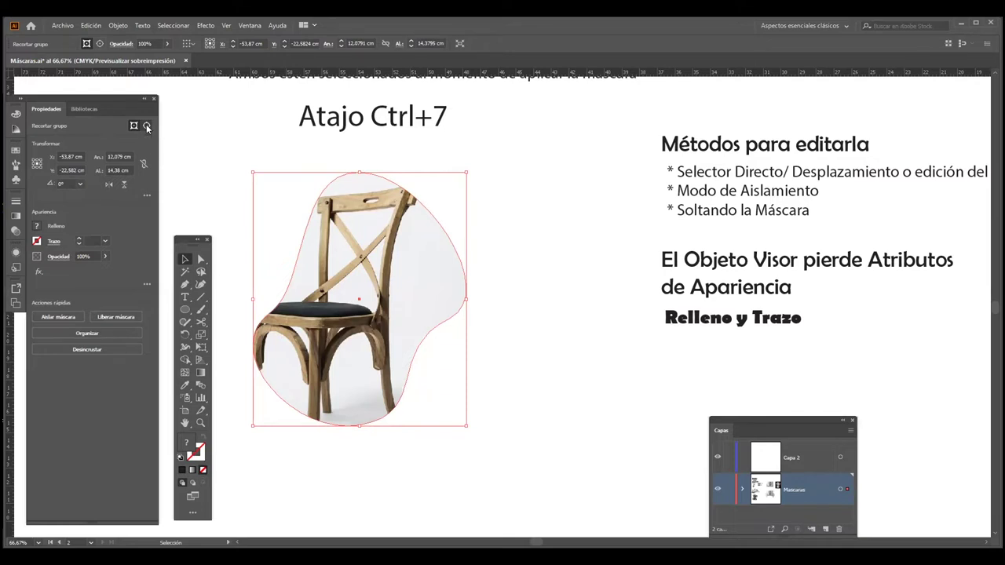
click(147, 127)
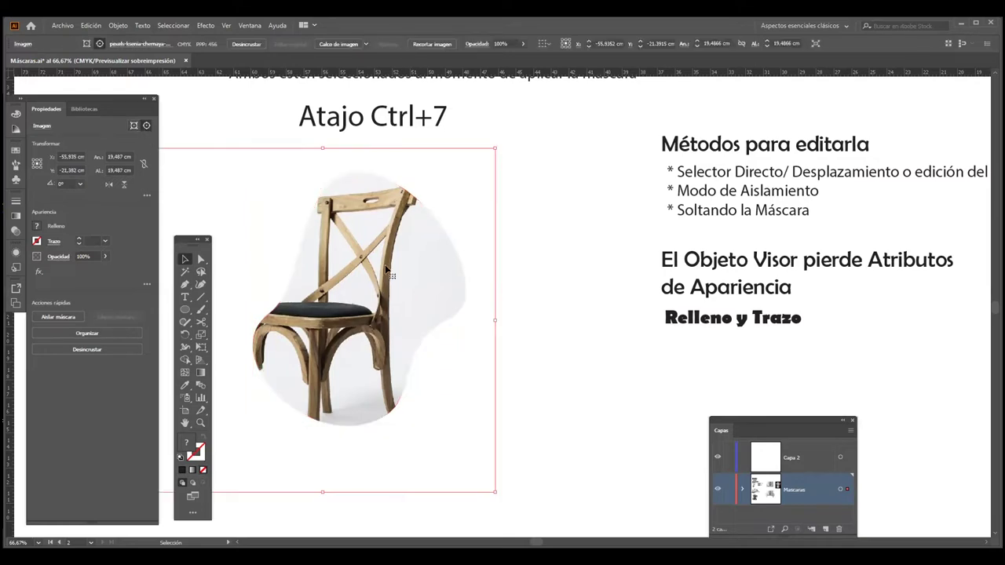
key(shift+Right)
key(shift+Right)
key(shift+Right)
key(shift+Right)
key(shift+Up)
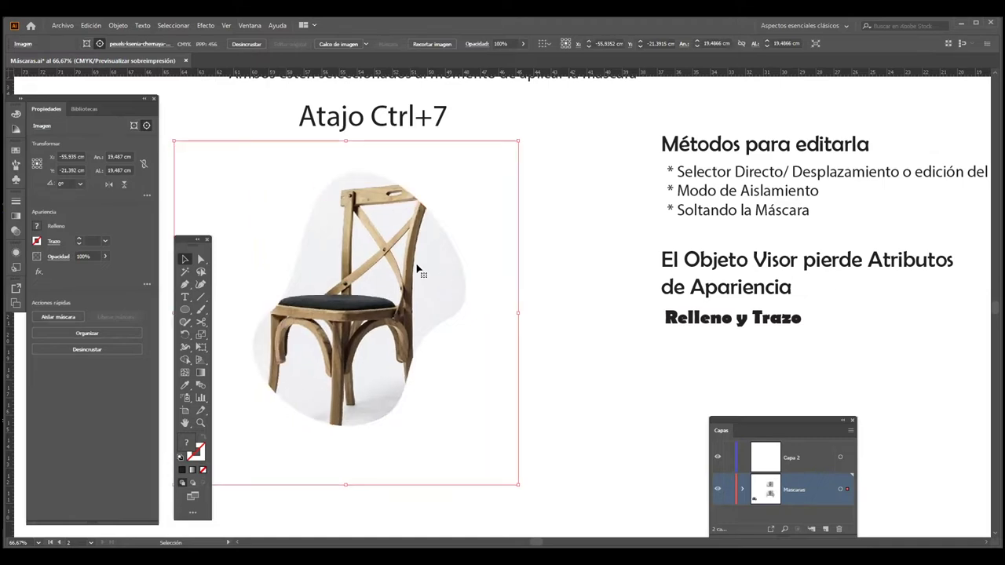
key(shift+Left)
key(shift+Left)
key(shift+Left)
key(shift+Up)
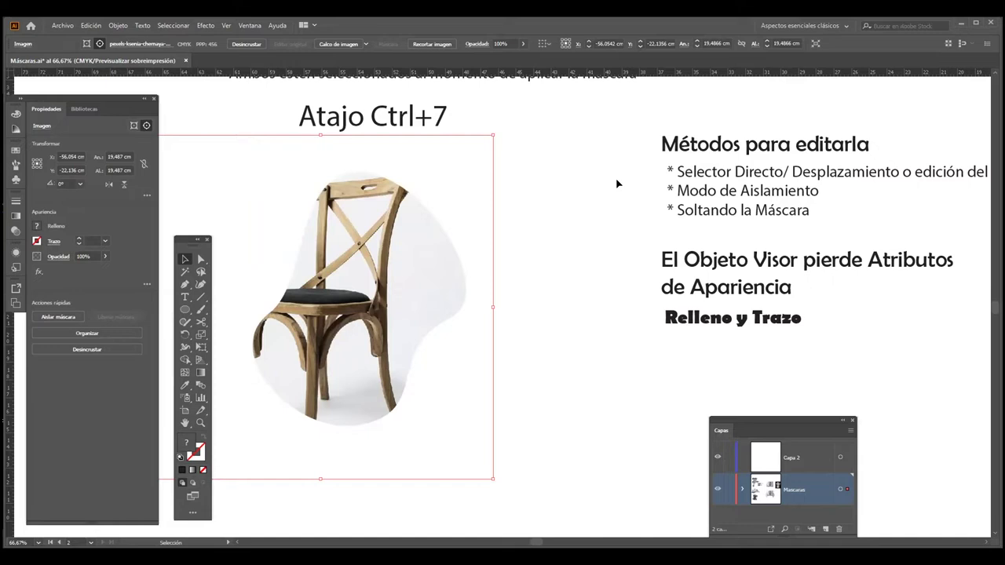
click(605, 365)
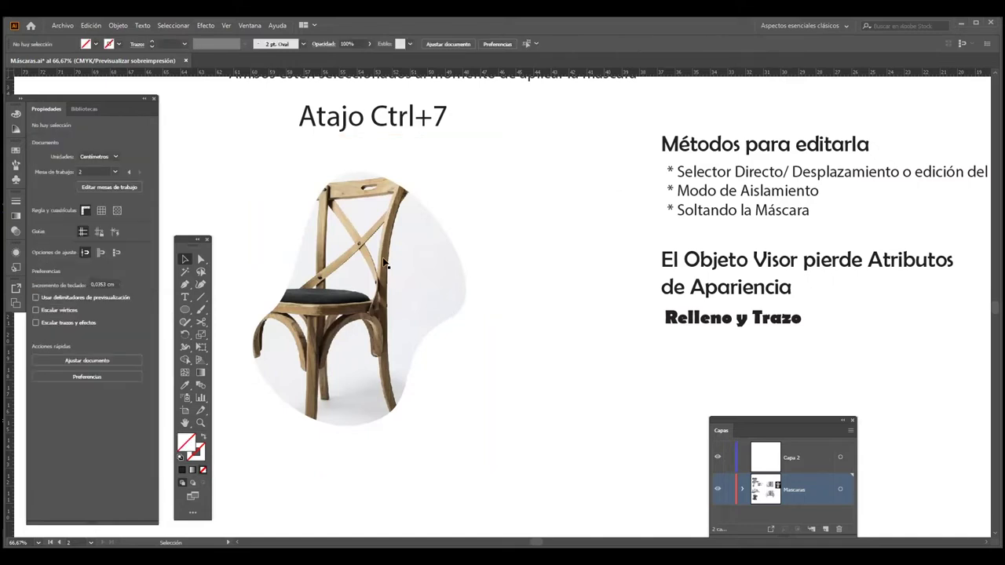
key(ctrl+z)
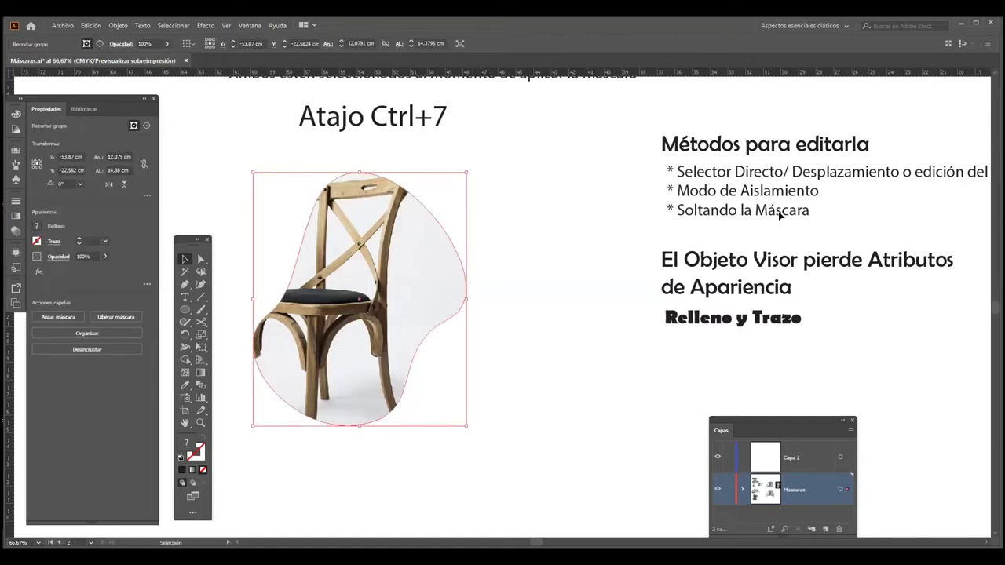
Release the chair's clipping mask and switch to Outline view to expose the blob path
right_click(392, 227)
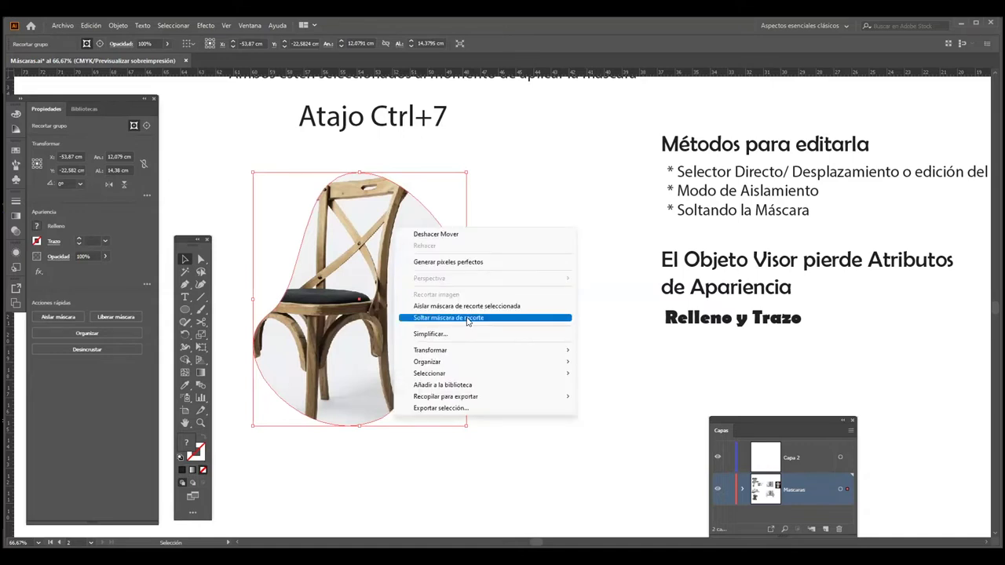
click(467, 318)
click(574, 250)
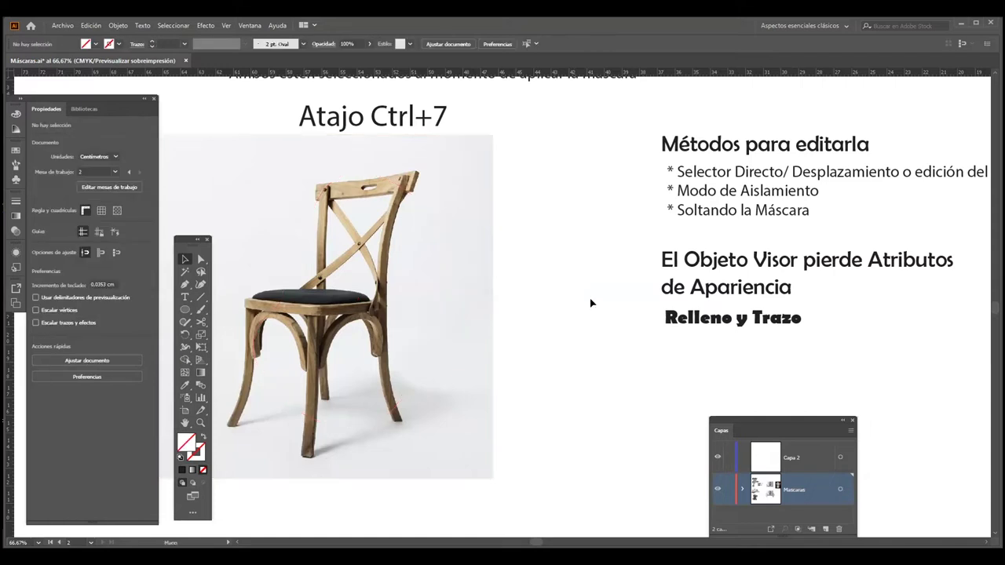
drag(591, 303, 658, 293)
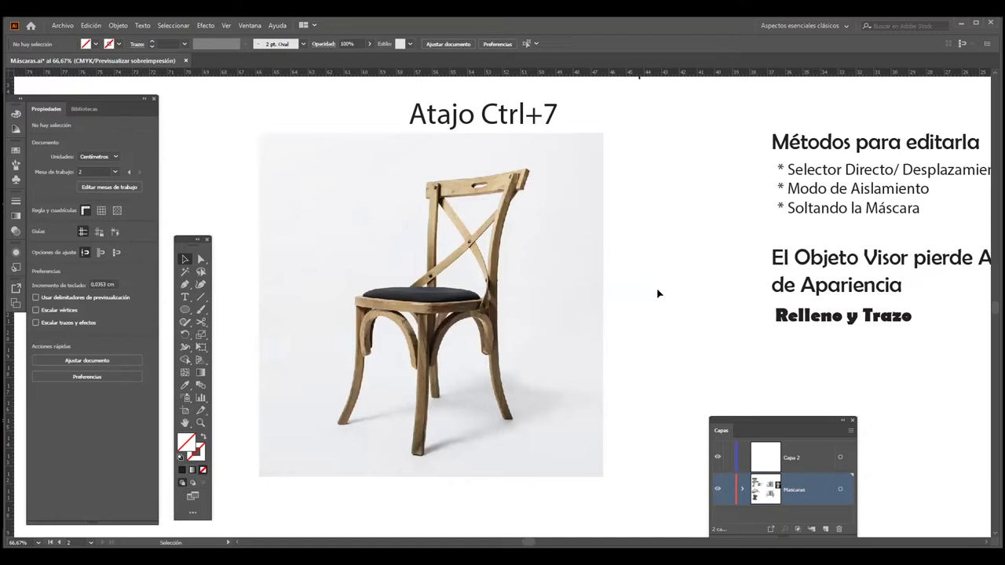
key(ctrl+y)
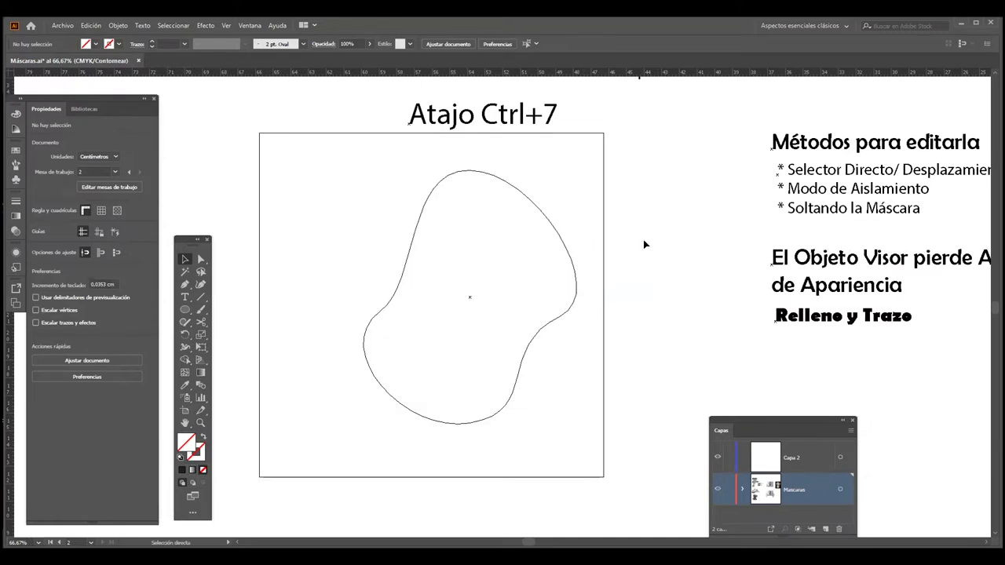
Toggle between Preview, Overprint Preview and Outline views while selecting and deselecting the chair photo
key(ctrl+y)
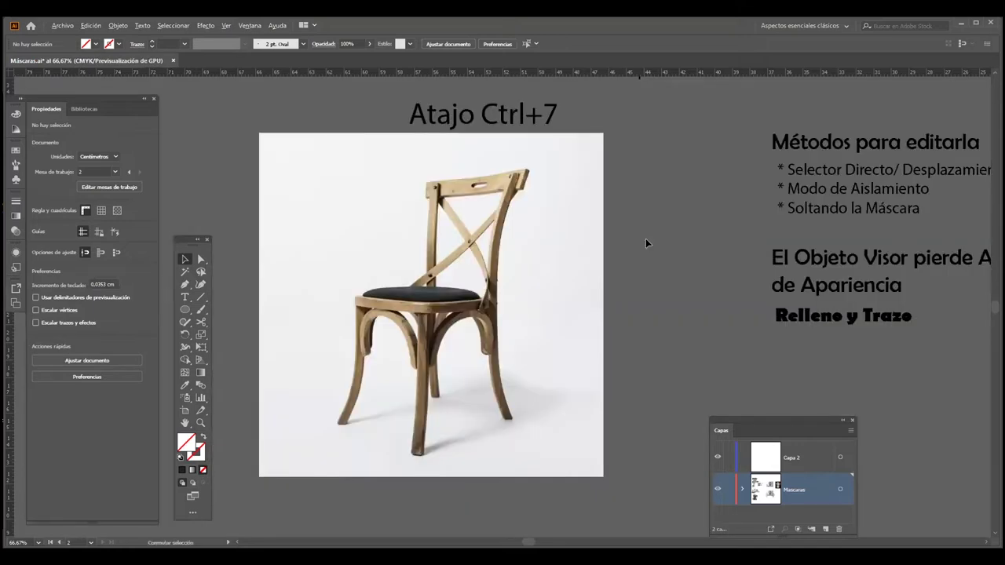
key(ctrl+alt+shift+y)
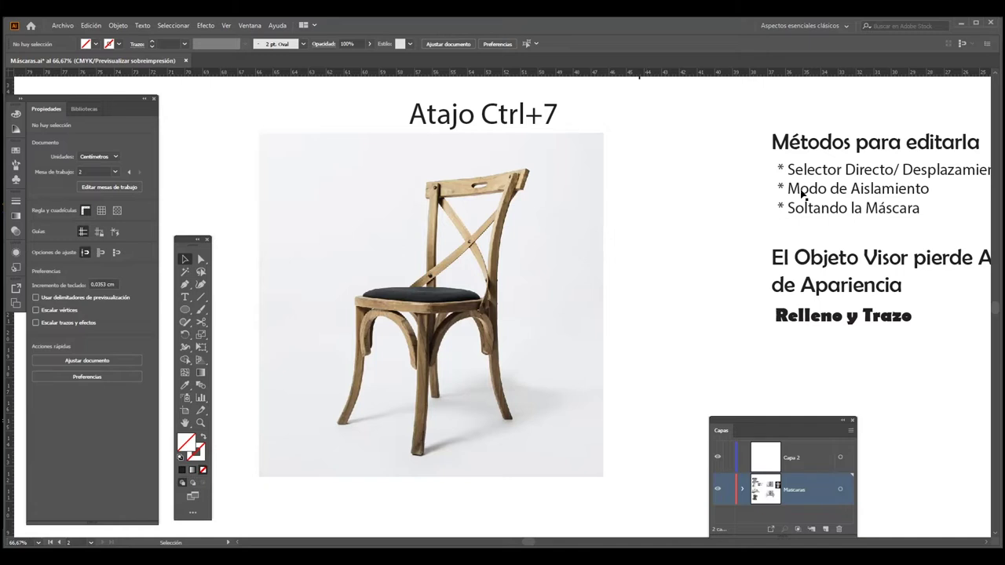
key(ctrl)
click(488, 254)
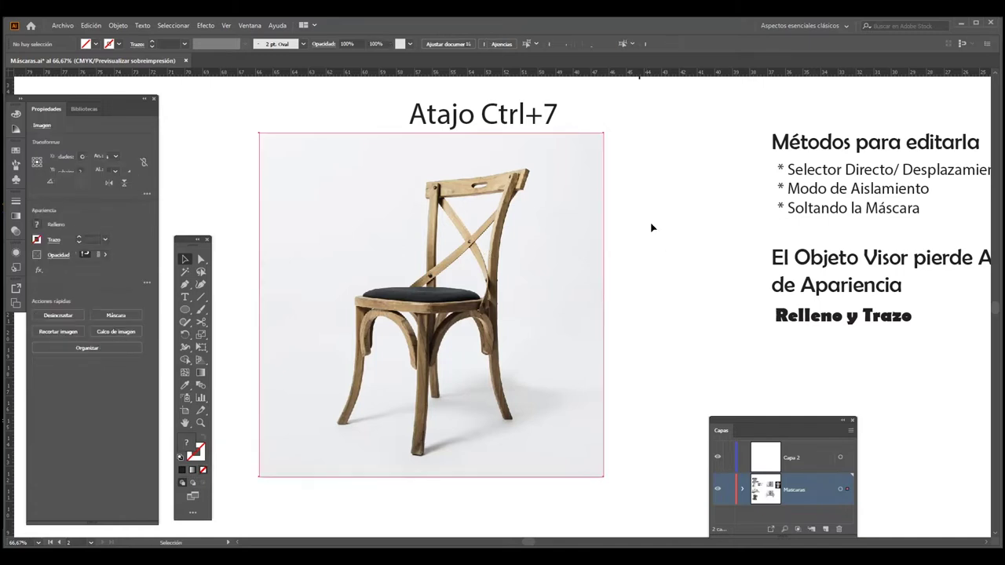
click(651, 227)
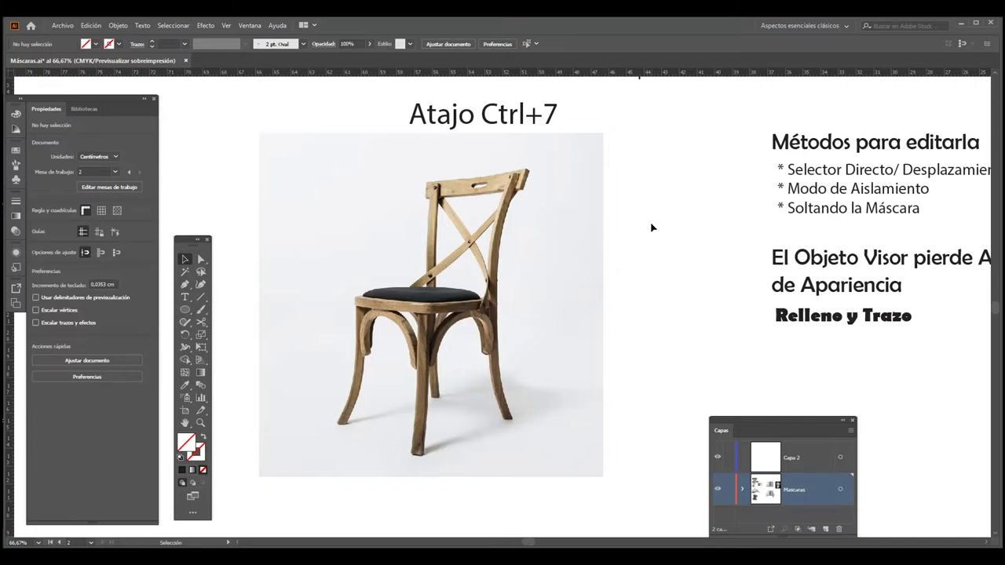
key(ctrl+y)
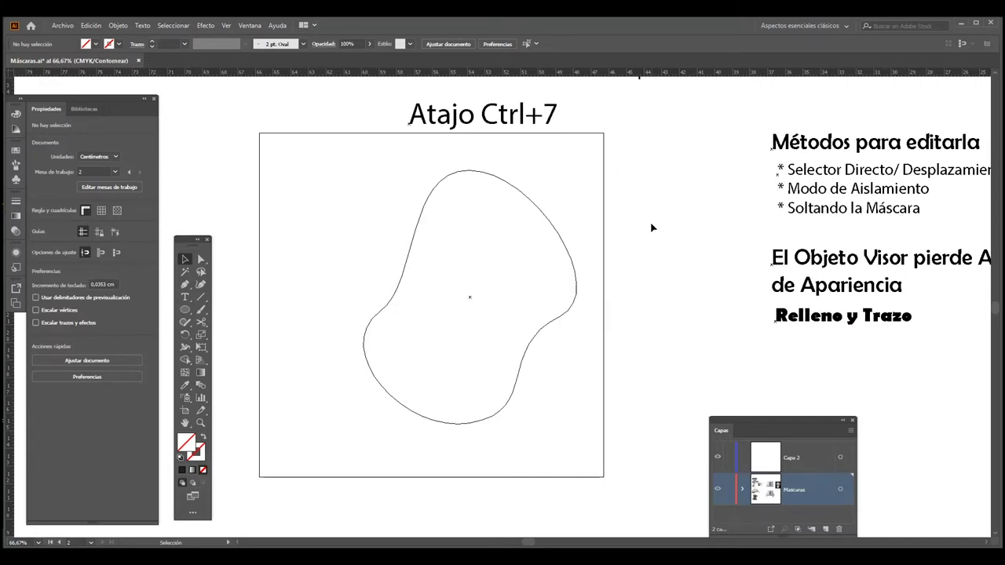
key(a)
key(ctrl+y)
key(ctrl+a)
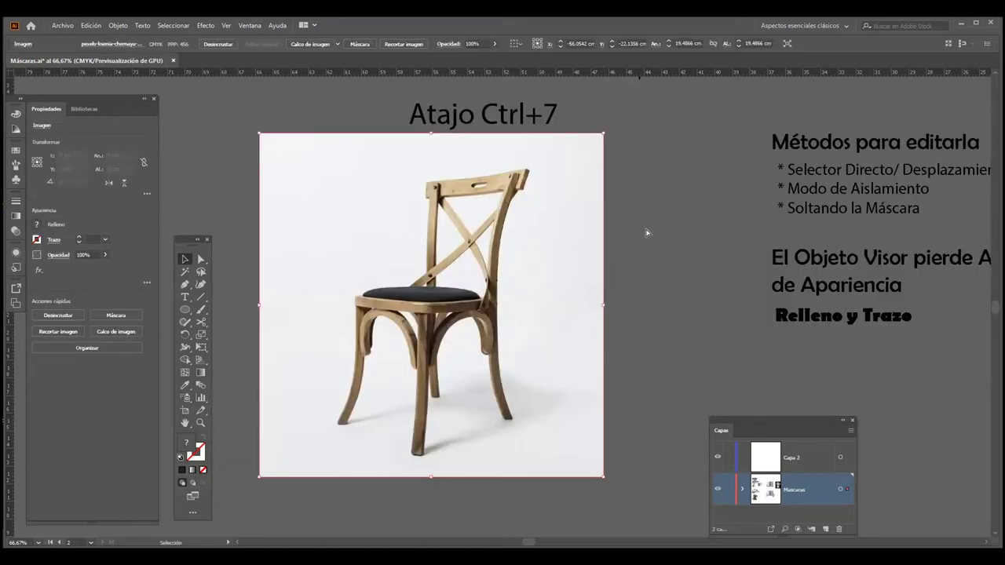
click(647, 233)
key(ctrl+y)
Move the blob path up and left over the chair's backrest and seat, back in overprint preview
mouse_move(558, 234)
mouse_down()
mouse_move(474, 215)
mouse_move(480, 223)
mouse_up()
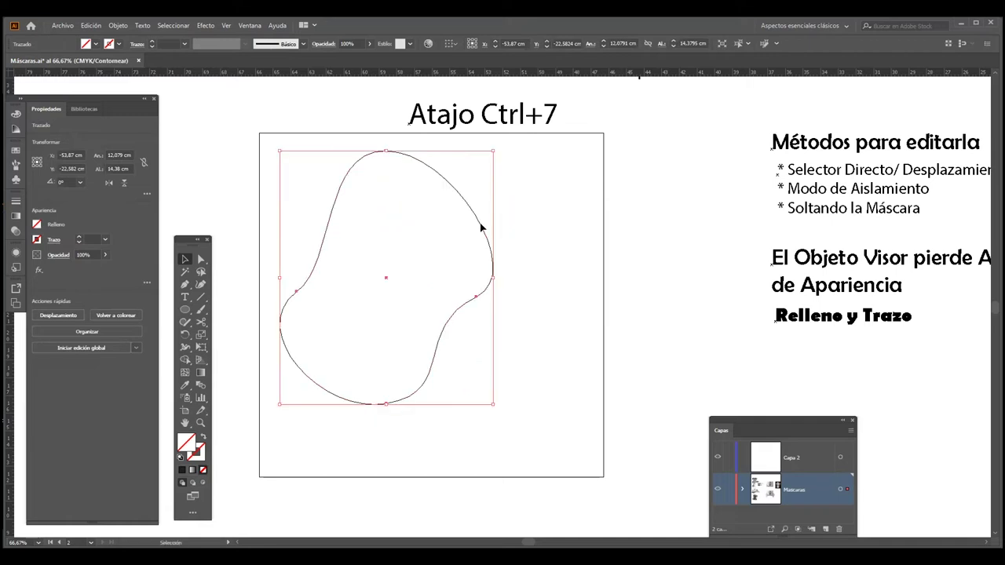
click(664, 213)
key(ctrl+y)
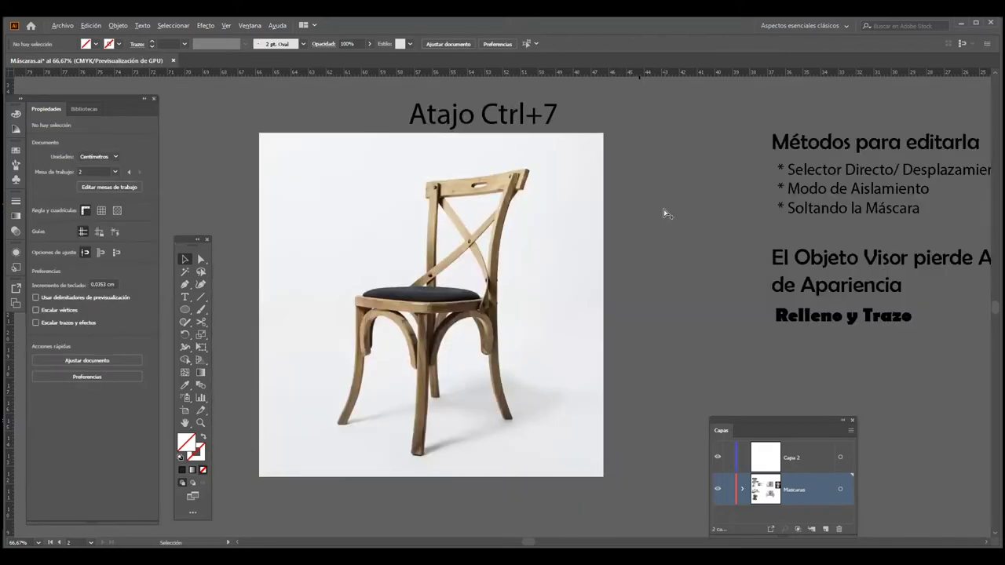
key(ctrl+alt+shift+y)
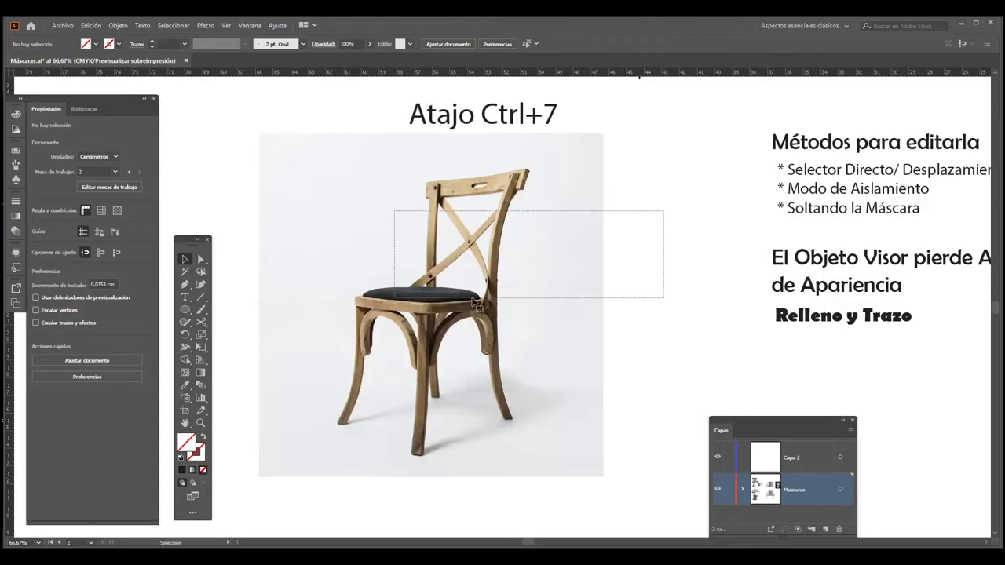
Select just the blob path and give it a blue fill
drag(391, 297, 394, 268)
click(414, 177)
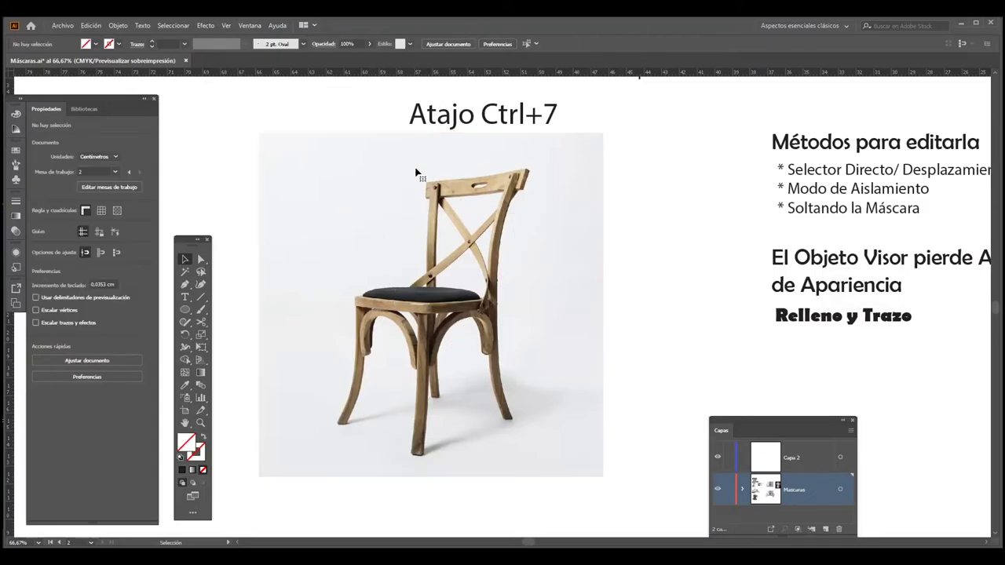
click(415, 169)
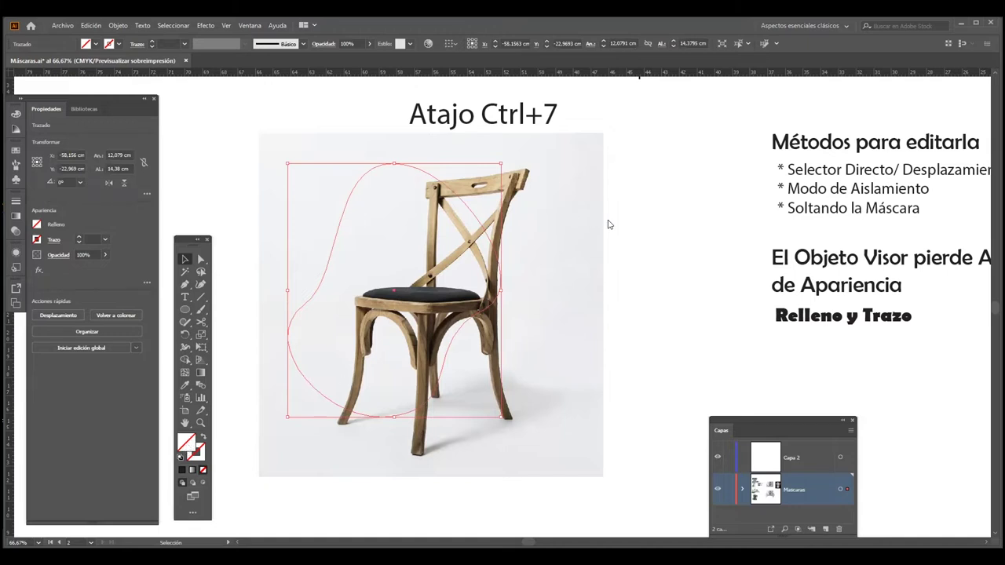
double_click(187, 442)
key(Return)
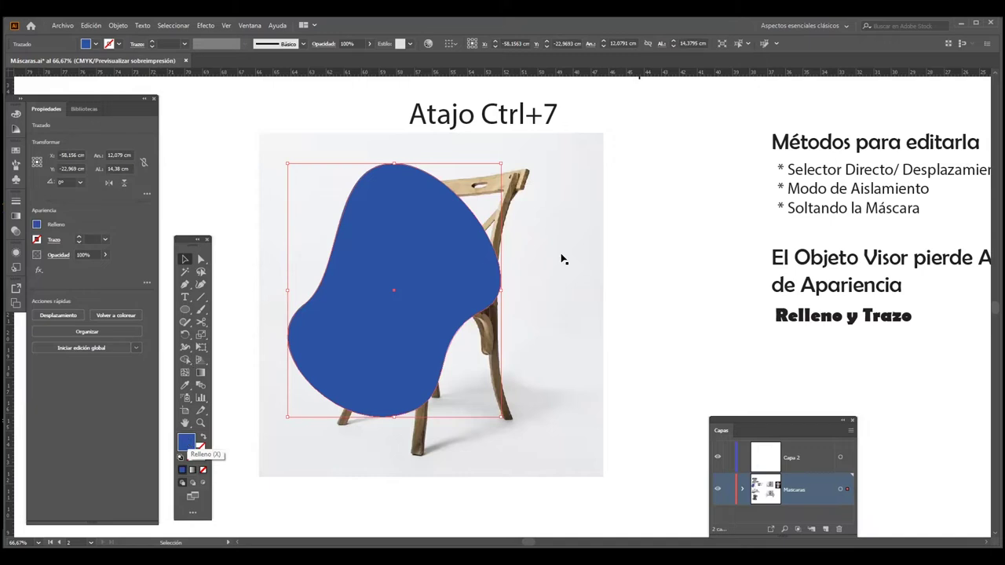
Marquee-select the blob and chair photo and make a clipping mask with Ctrl+7
drag(653, 206, 417, 249)
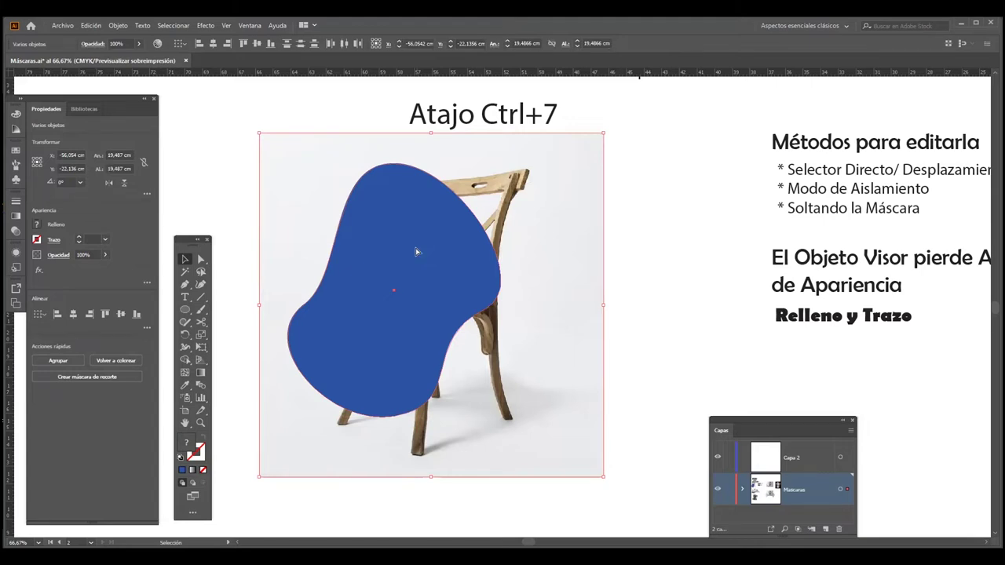
key(a)
key(ctrl+7)
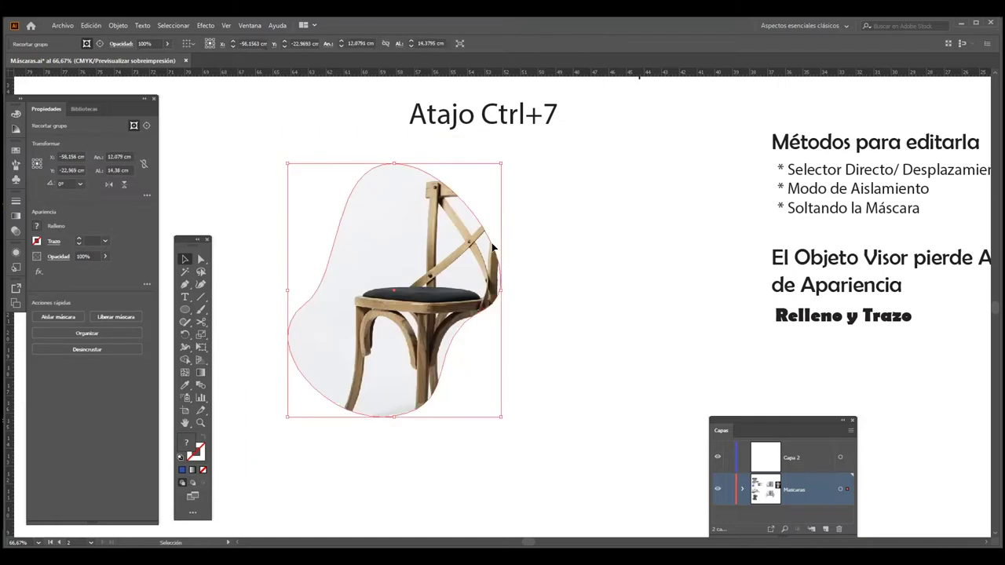
click(607, 264)
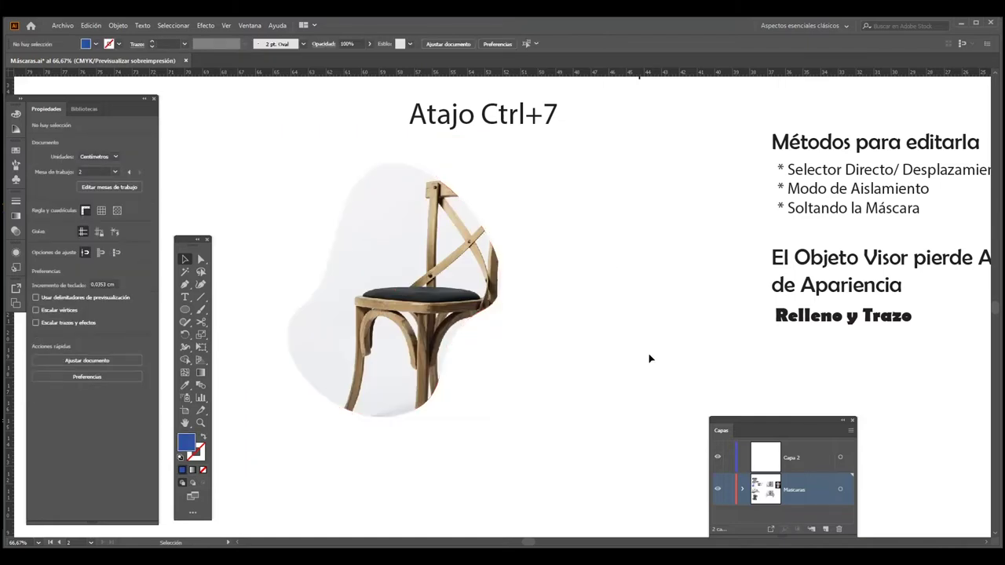
key(z)
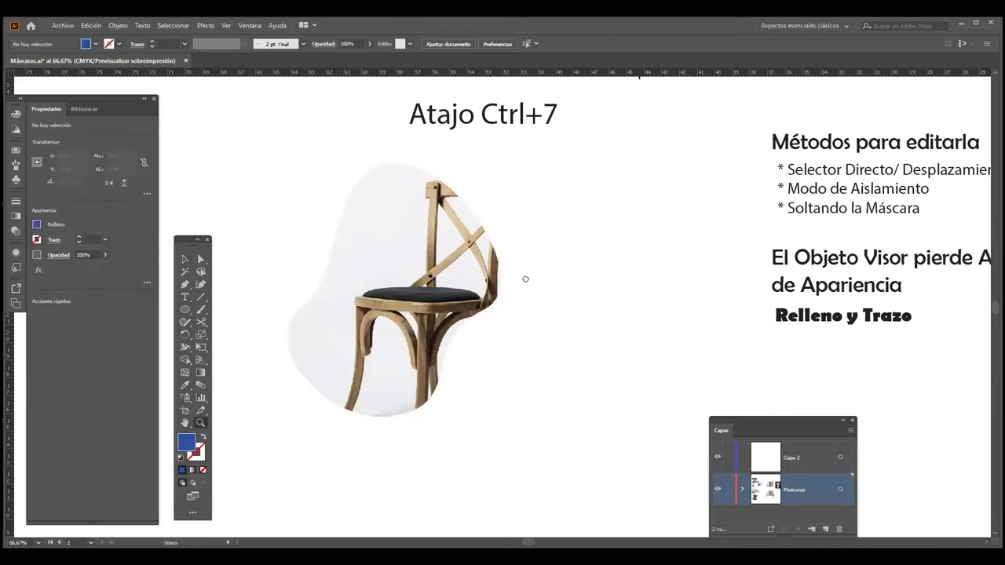
key(ctrl+minus)
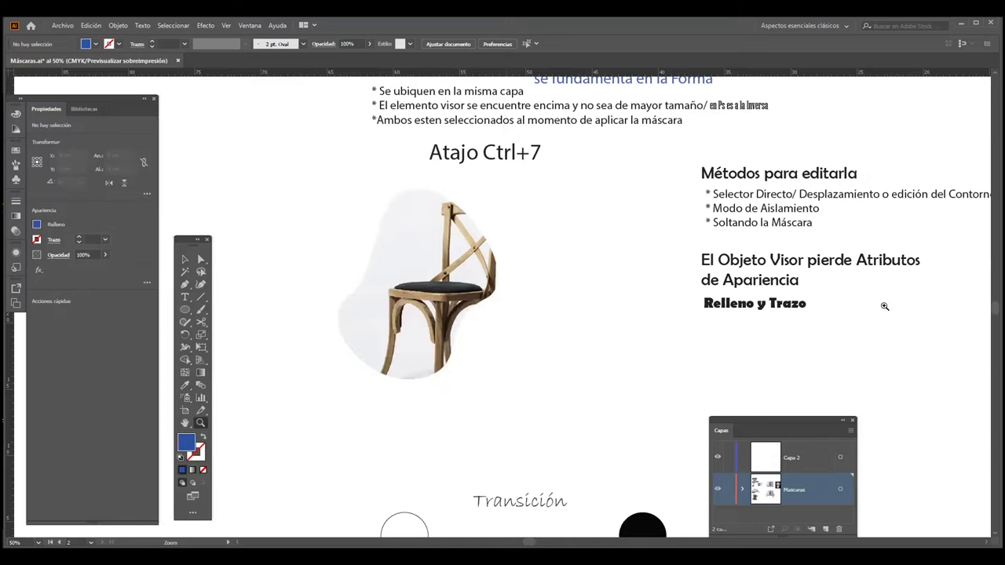
Navigate to the Victorinox multitool artboard beside the moka pot, briefly checking it in Outline view
scroll(880, 306, up, 1)
scroll(880, 307, left, 1)
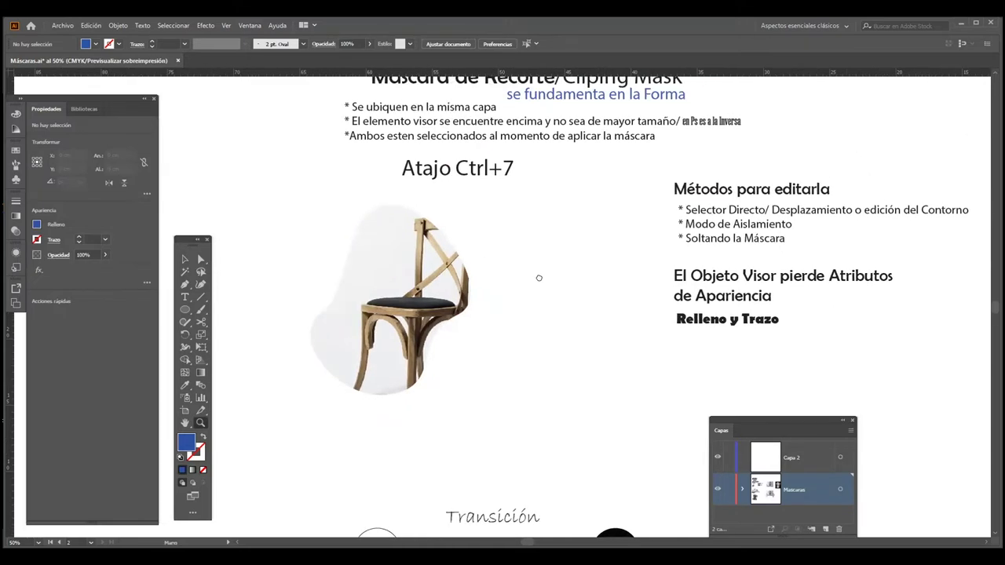
scroll(557, 296, right, 10)
scroll(559, 296, right, 2)
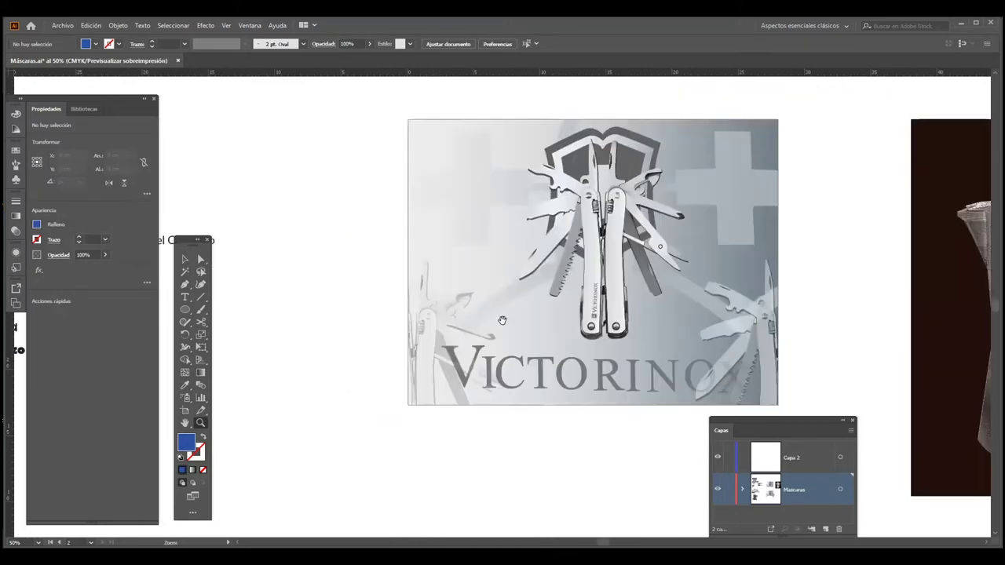
key(ctrl+minus)
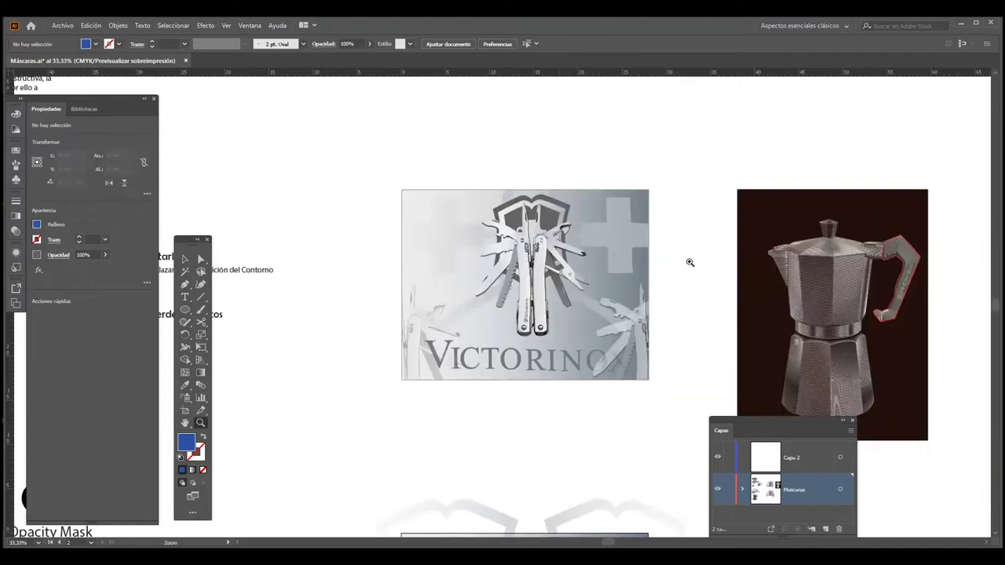
key(ctrl+plus)
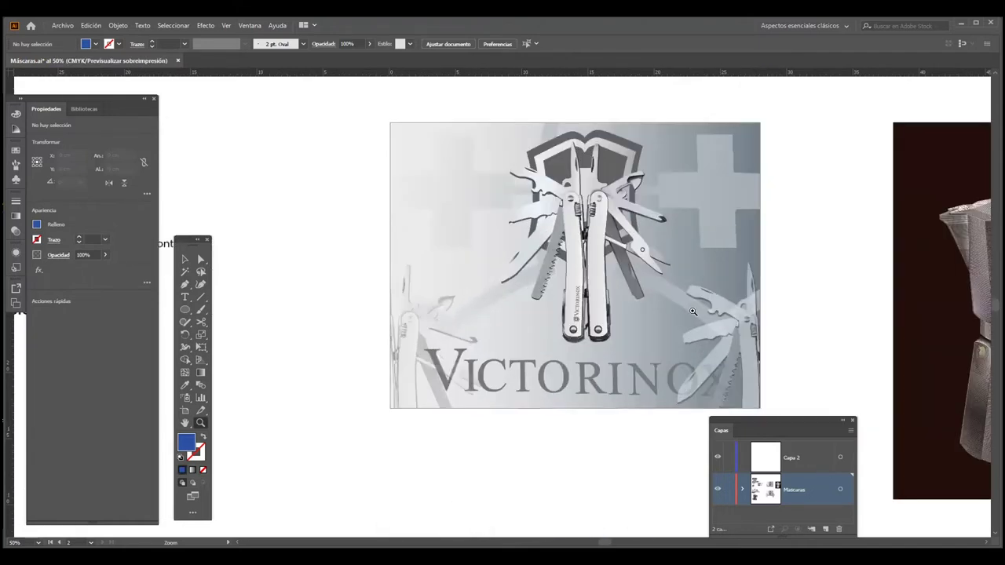
drag(628, 303, 608, 298)
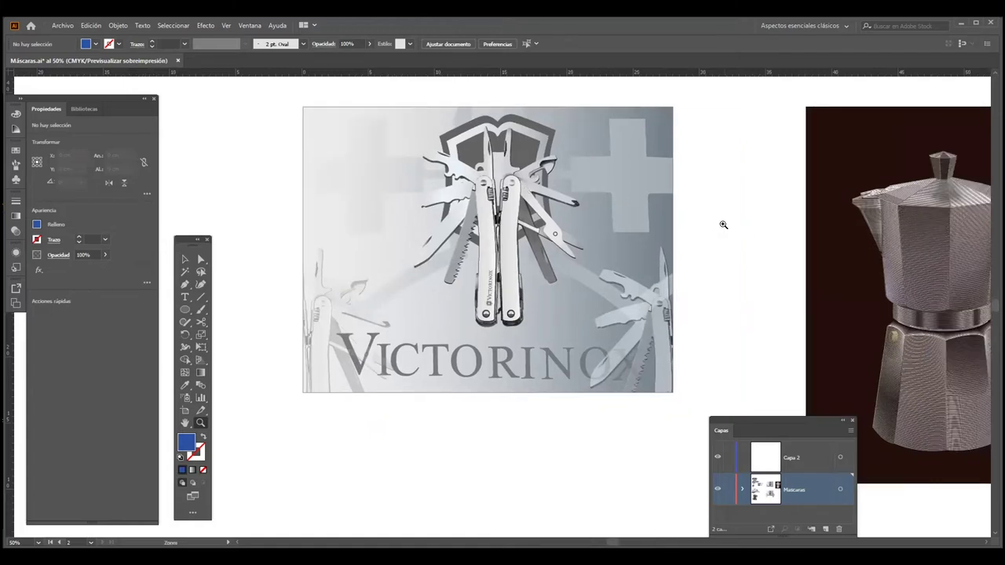
key(ctrl+y)
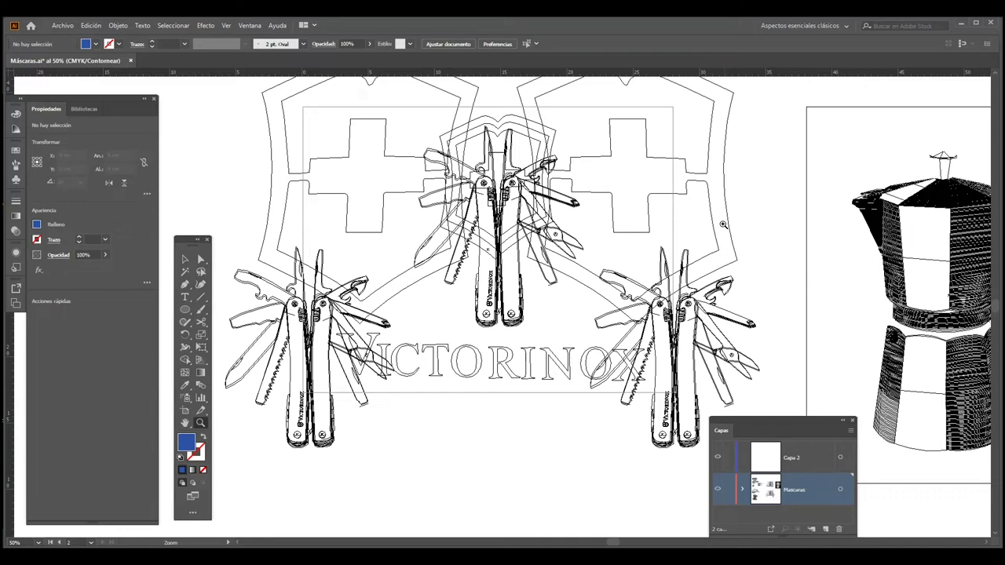
key(v)
key(ctrl+y)
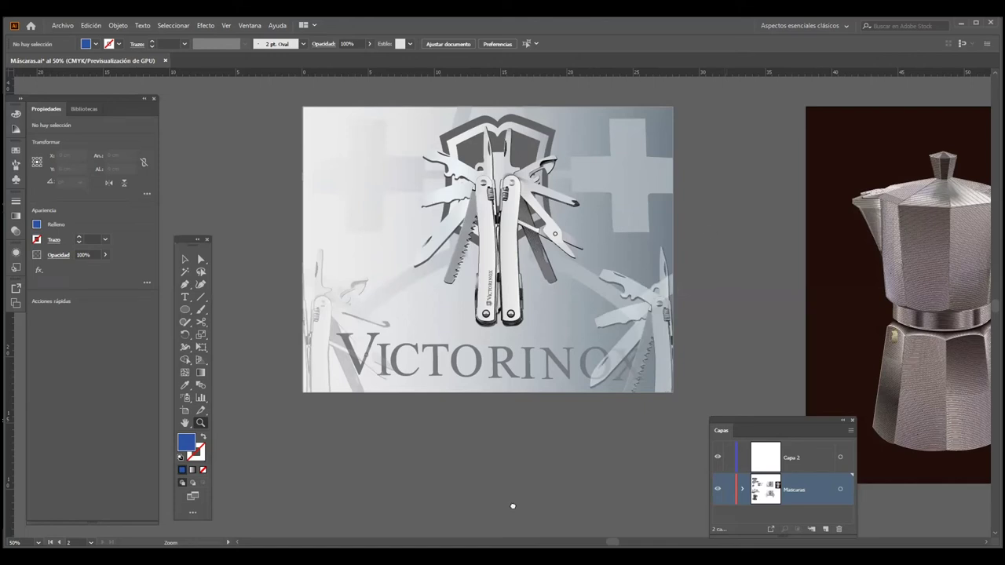
Zoom out to the lower artboard and select the gradient rectangle with overprint preview on
key(space)
scroll(532, 388, down, 3)
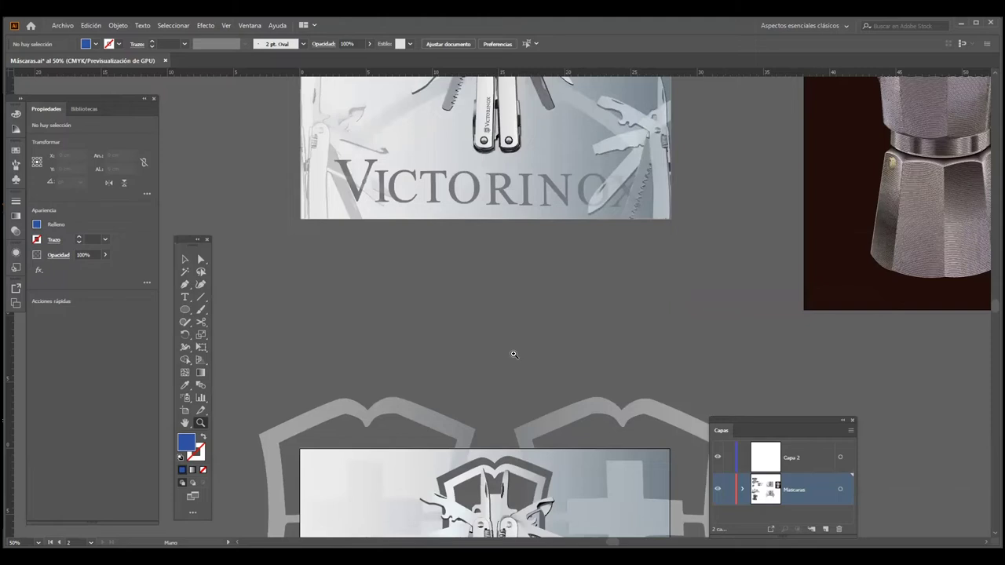
scroll(515, 352, down, 3)
key(ctrl+minus)
key(v)
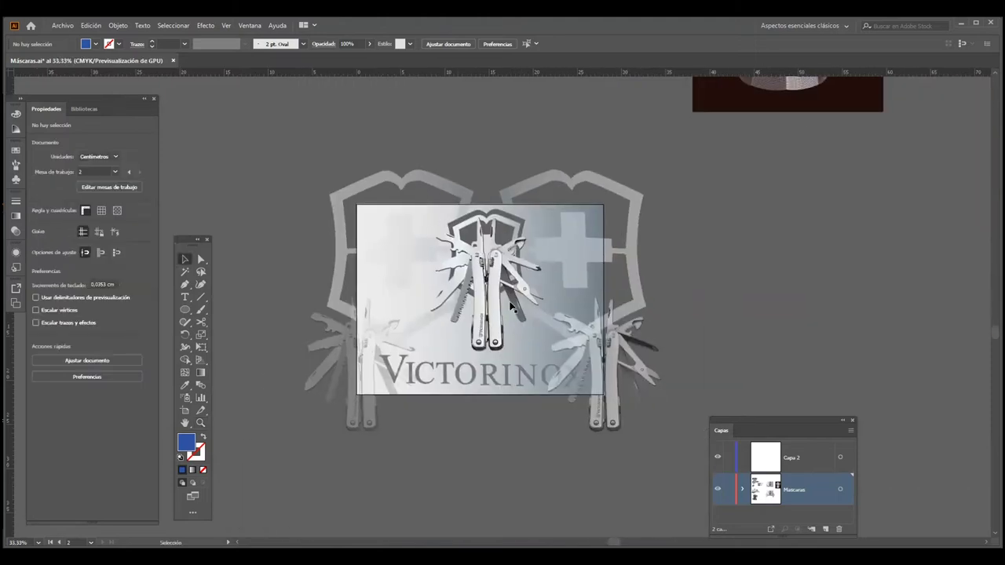
click(599, 150)
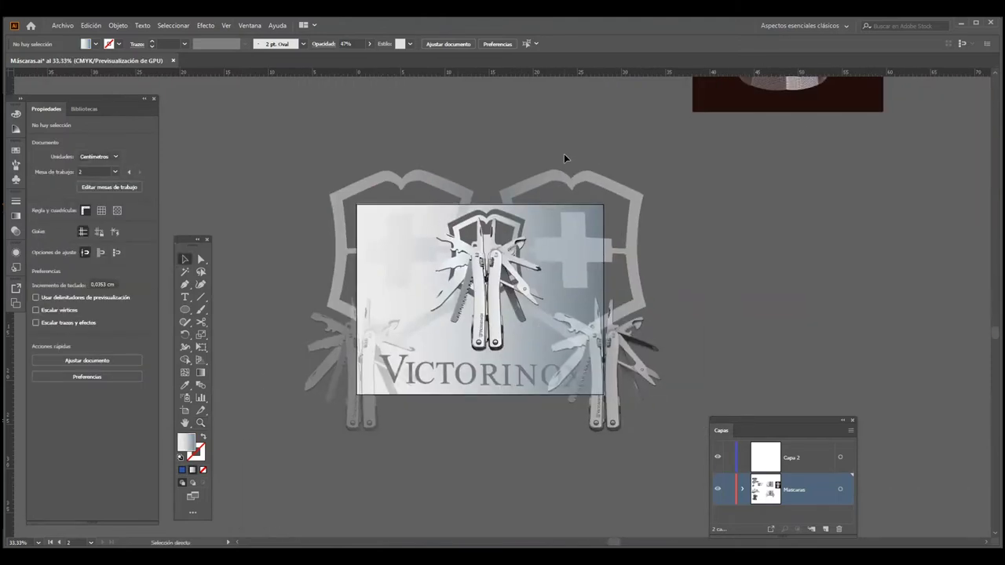
key(ctrl+alt+shift+y)
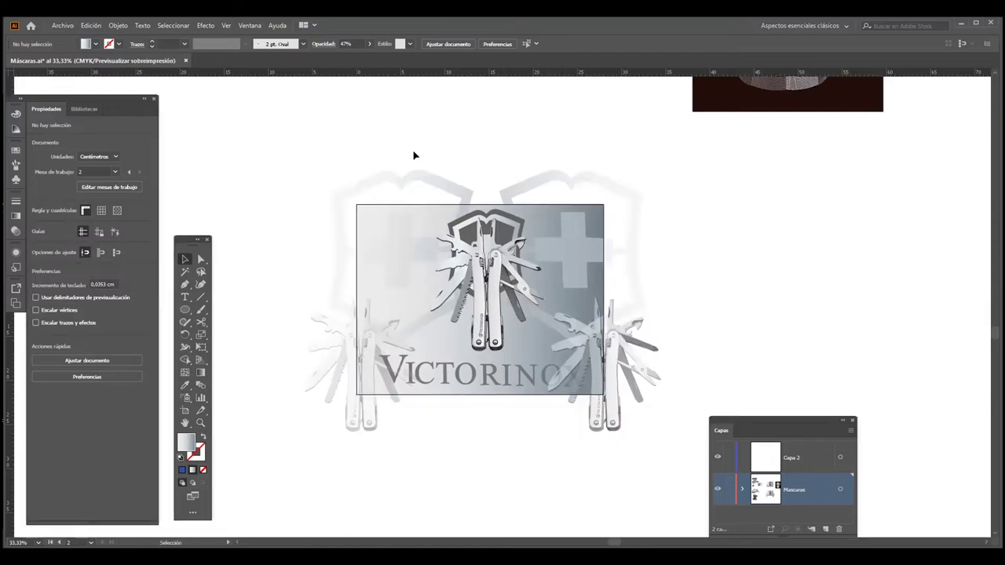
Select all the Victorinox artwork, group it with Agrupar, and undo an accidental move
drag(600, 425, 680, 477)
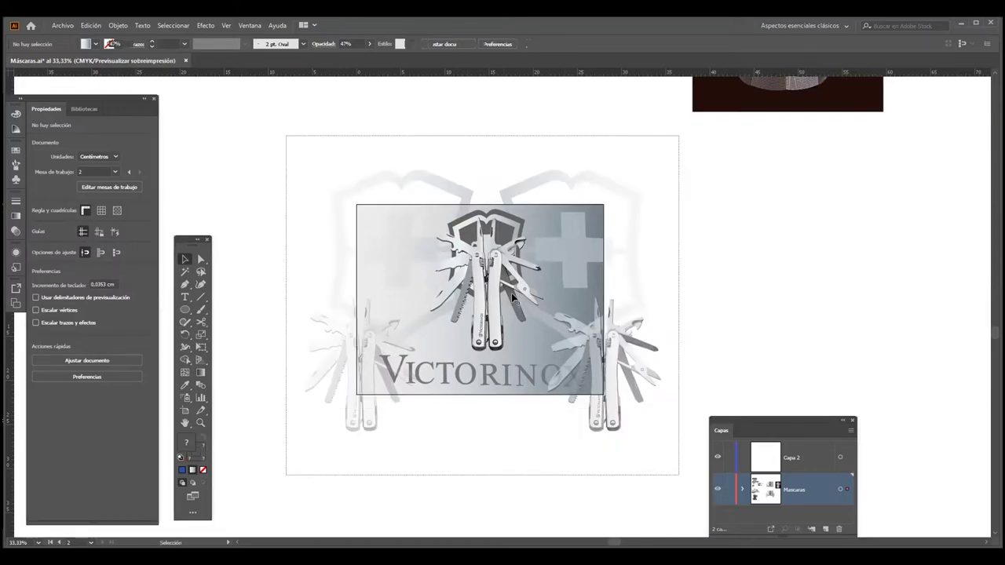
key(ctrl+a)
right_click(497, 249)
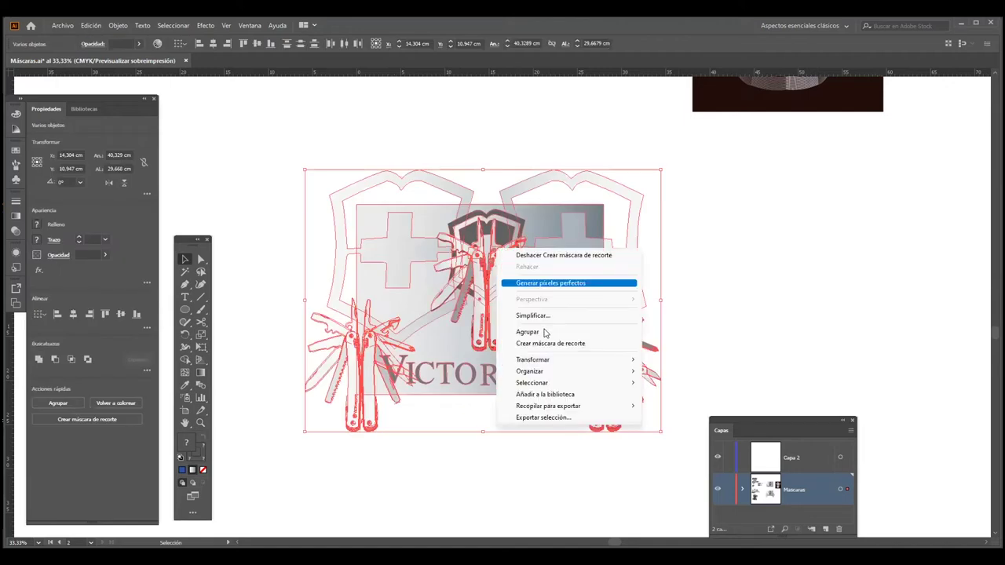
key(Return)
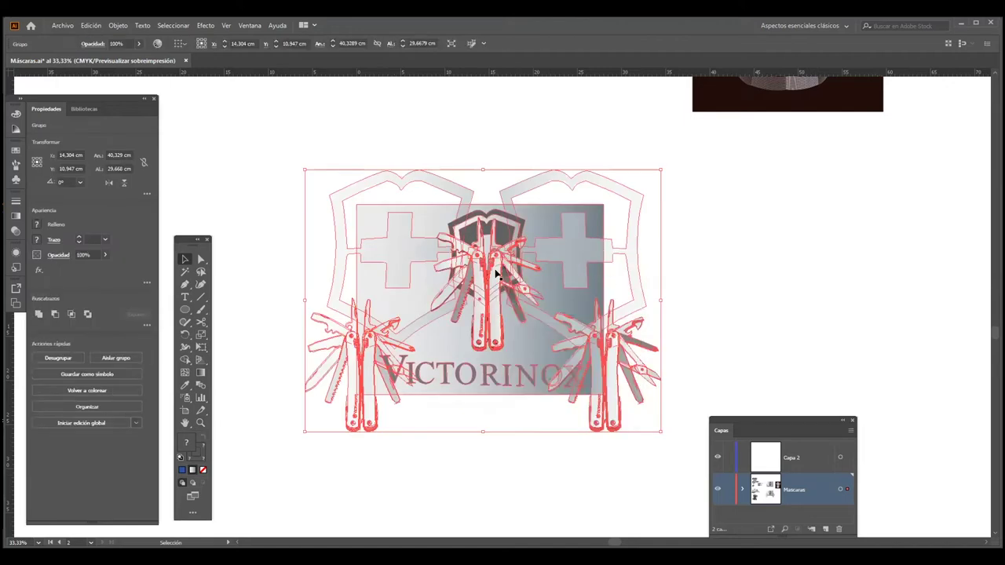
key(ctrl+shift+a)
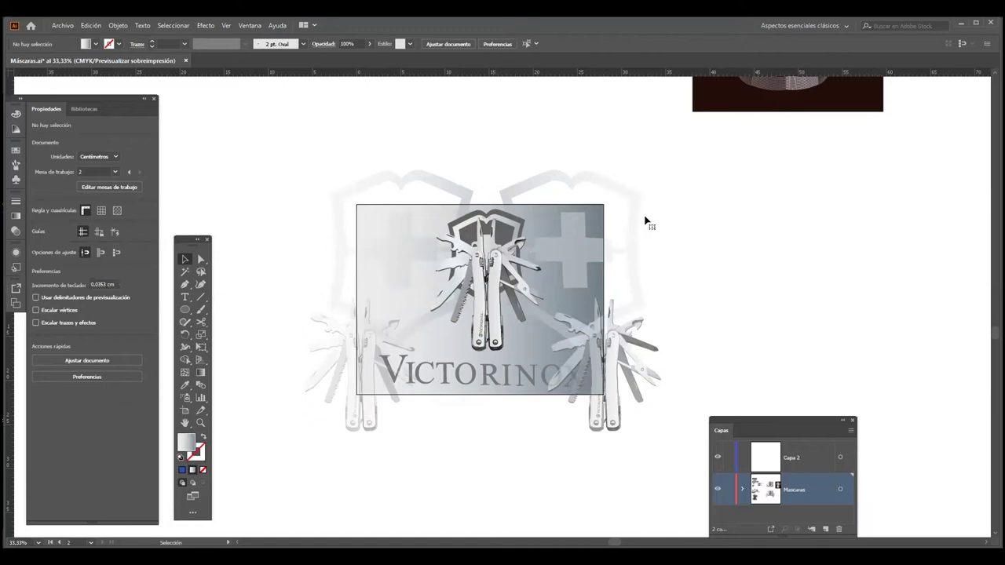
click(581, 270)
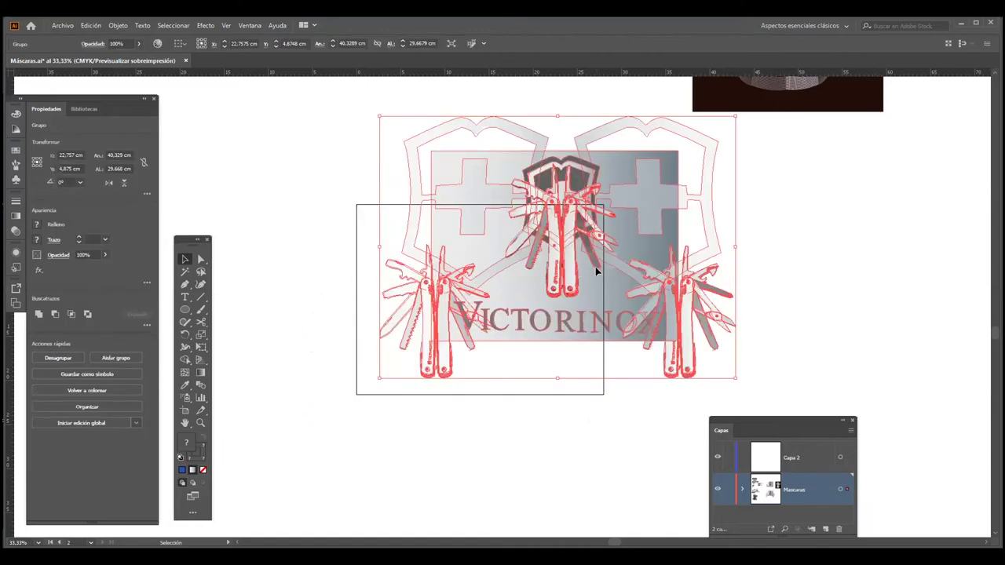
key(ctrl+z)
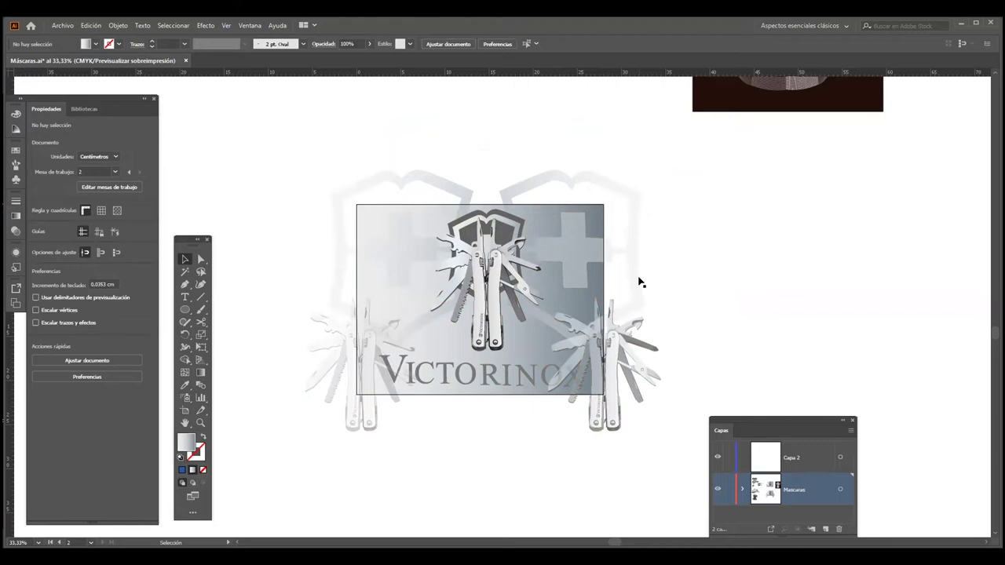
Draw a rectangle matching the gradient box over the Victorinox artwork
click(185, 311)
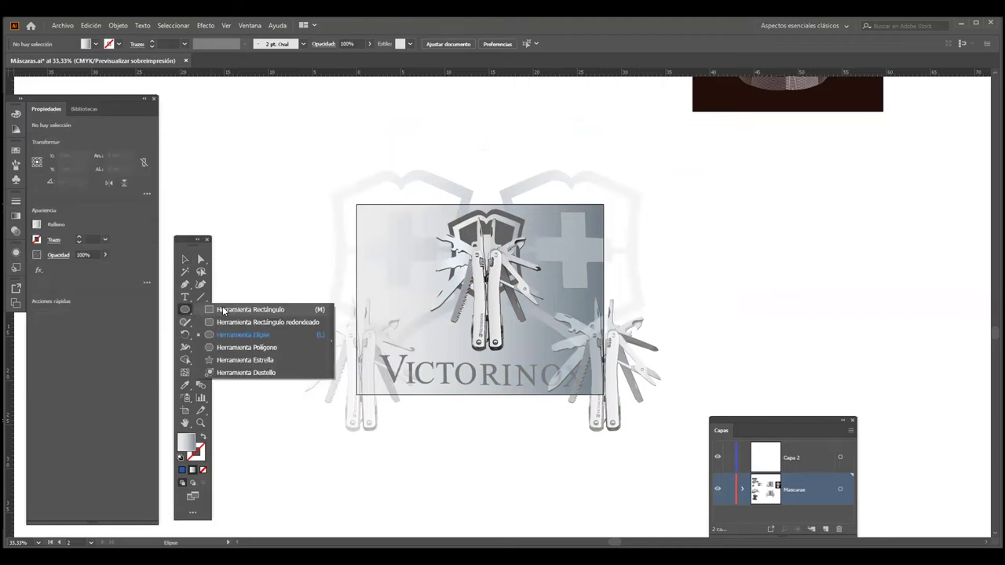
click(227, 310)
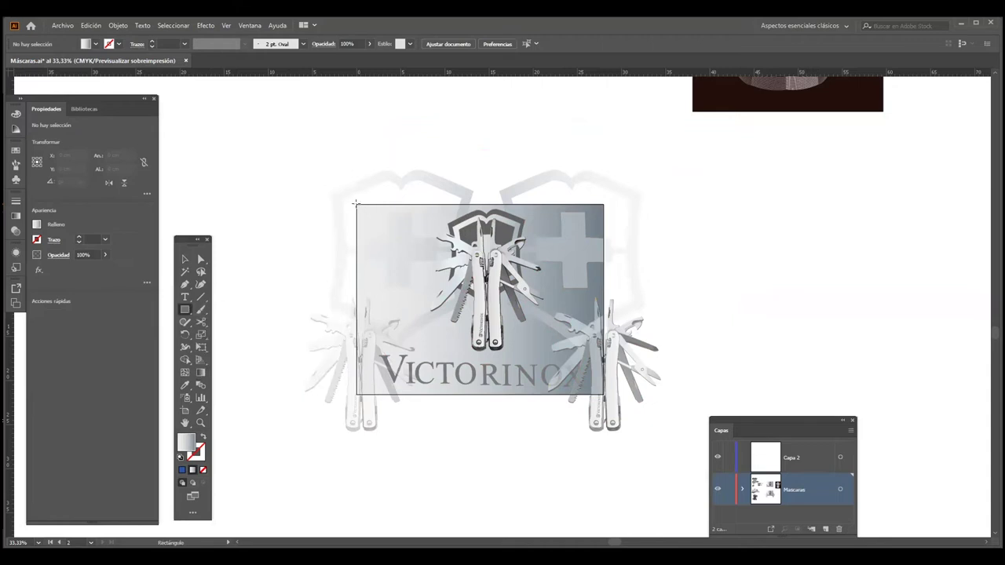
drag(356, 204, 587, 378)
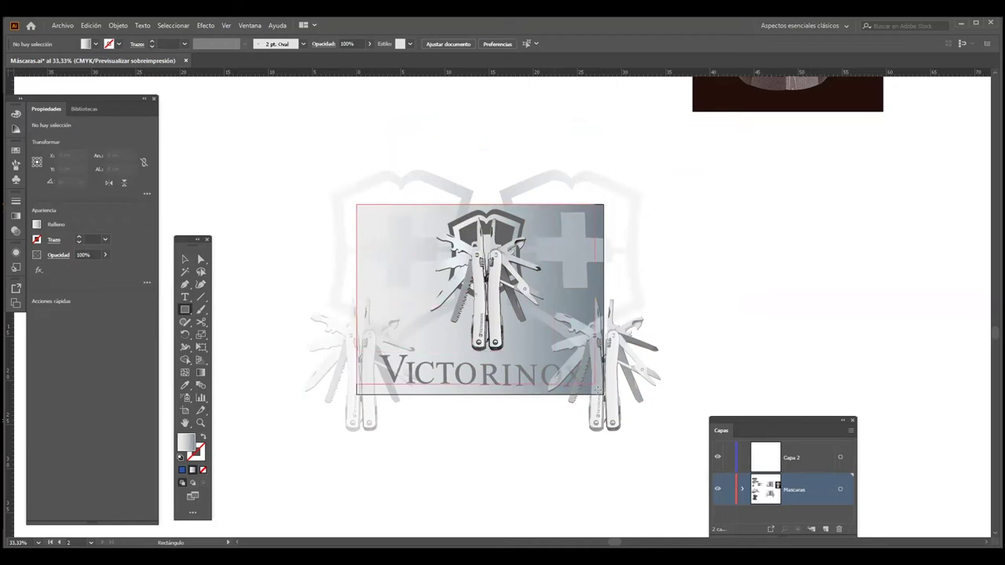
drag(587, 378, 603, 393)
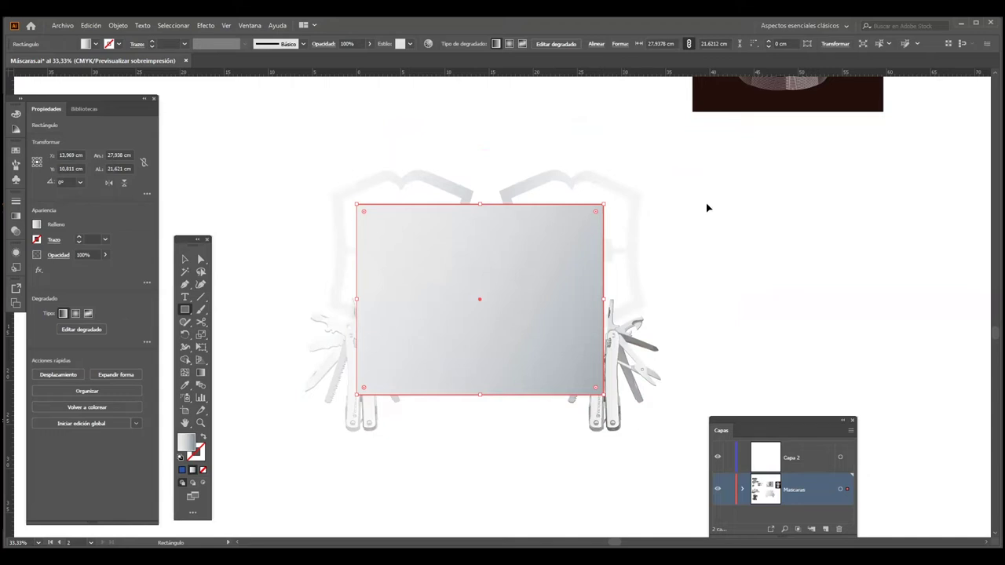
Select all the artwork and apply Objeto > Máscara de recorte > Crear
key(v)
drag(707, 205, 572, 255)
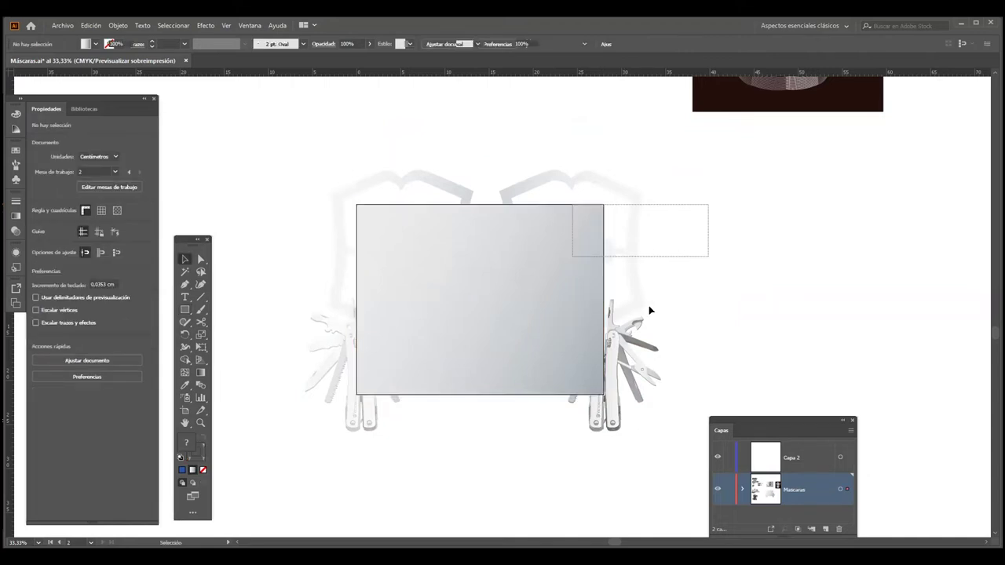
key(ctrl+a)
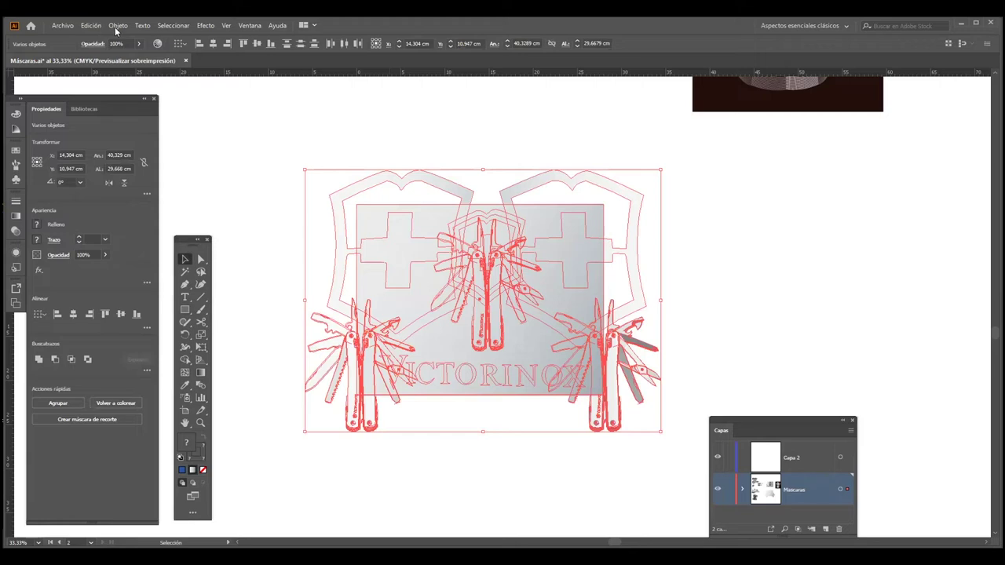
click(116, 26)
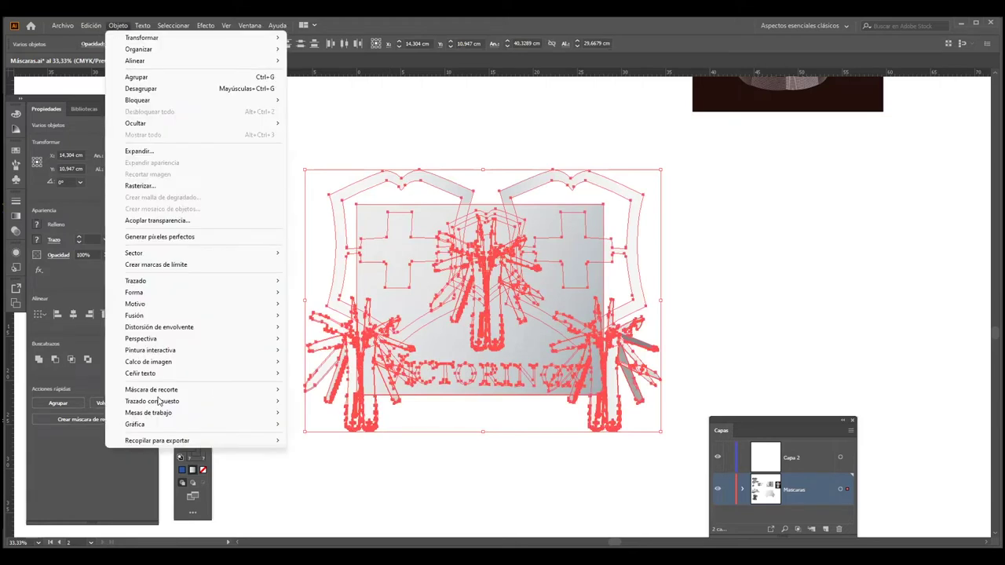
mouse_move(151, 390)
click(322, 392)
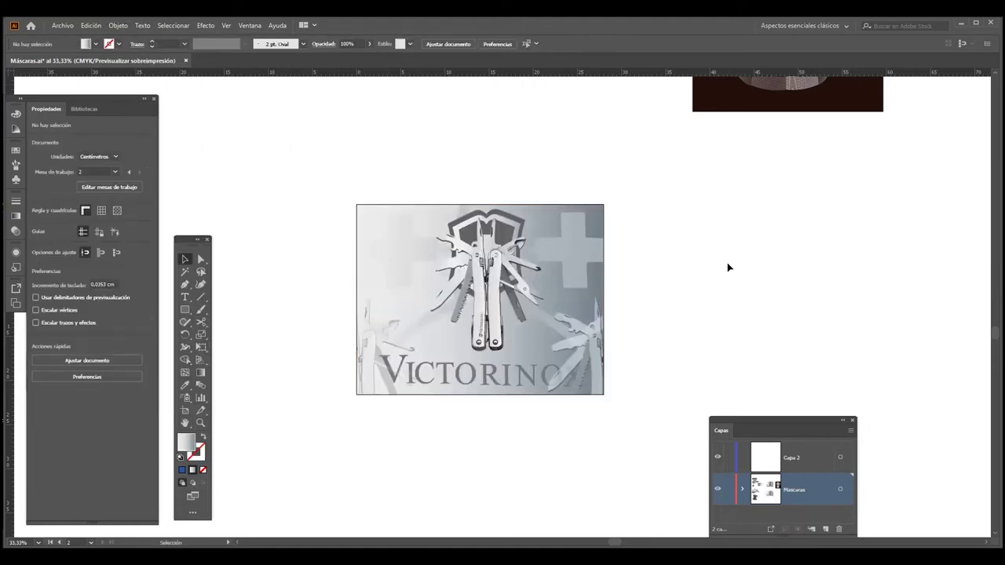
key(z)
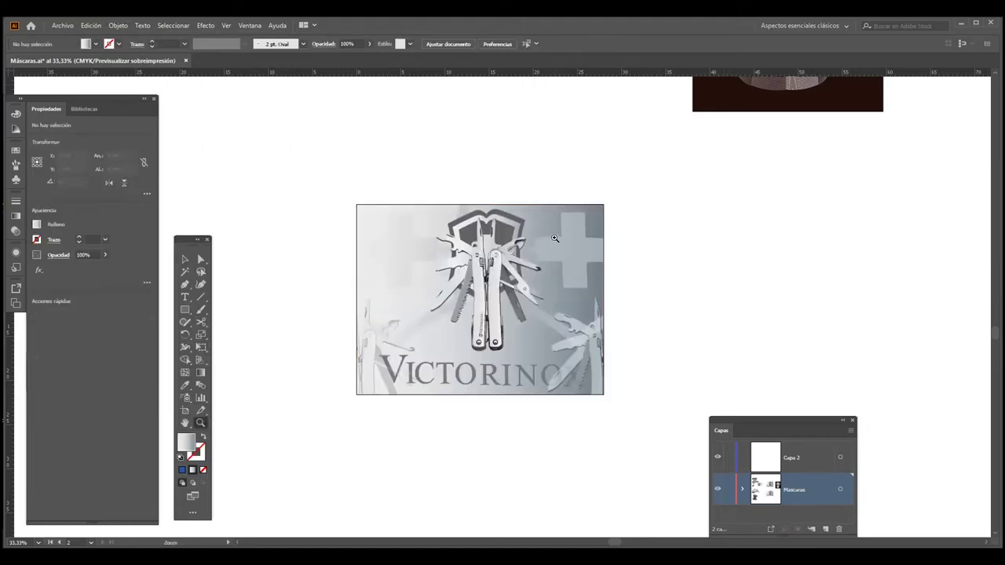
Zoom and pan to the Máscara de Opacidad notes with the white and black Transición circles
alt+click(519, 283)
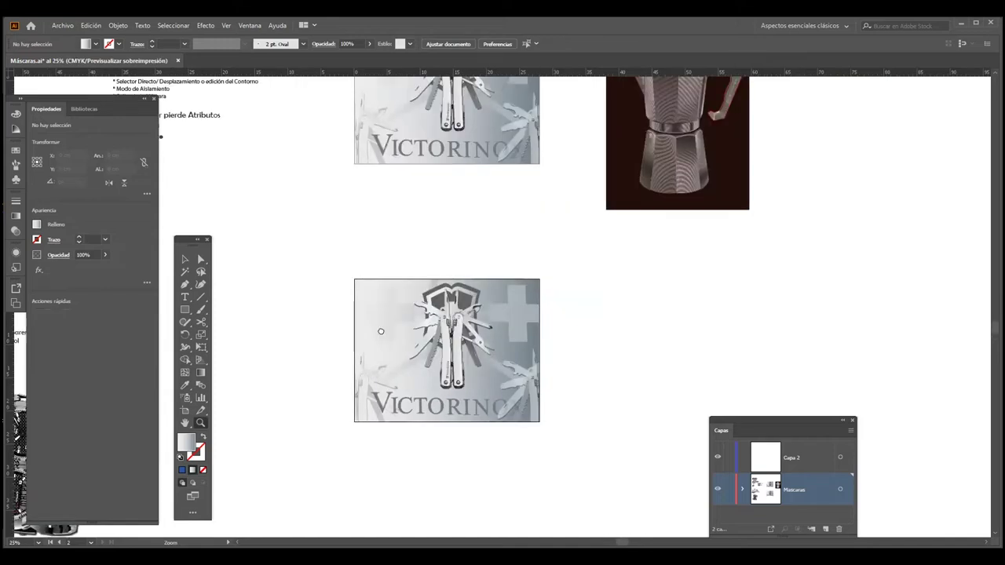
mouse_move(276, 292)
mouse_down()
mouse_move(375, 323)
mouse_move(408, 251)
mouse_up()
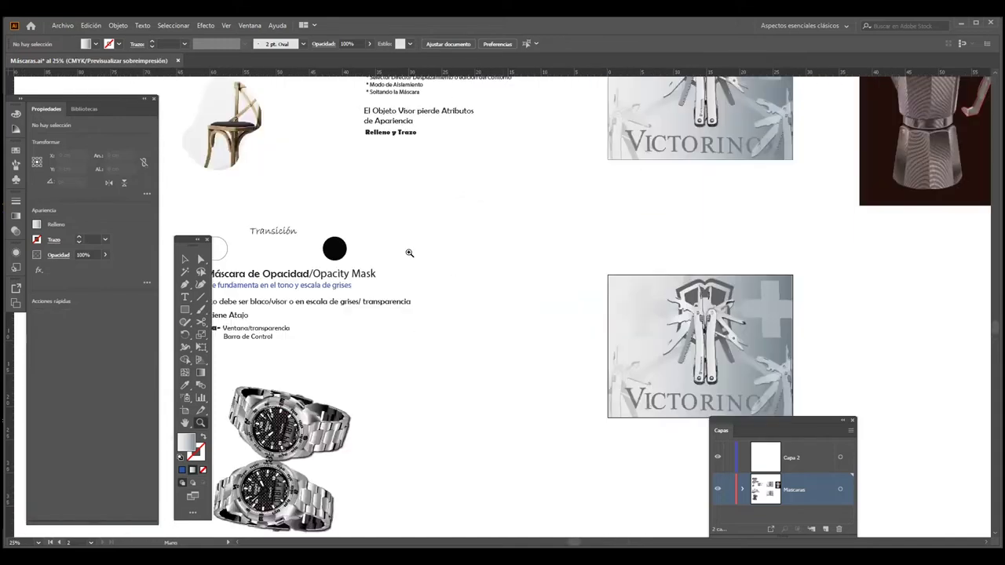
click(489, 337)
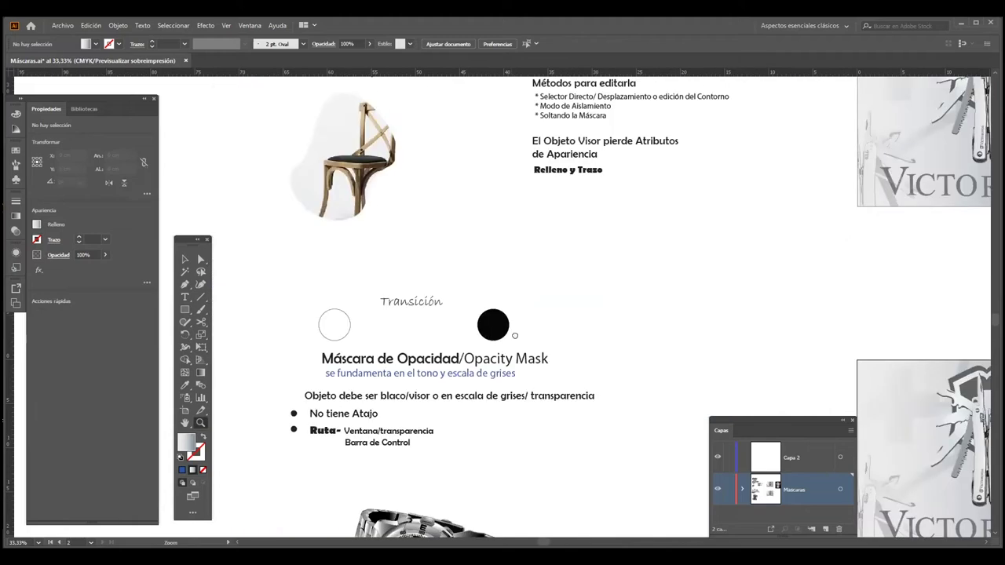
mouse_move(529, 278)
mouse_down()
mouse_move(529, 337)
mouse_move(564, 179)
mouse_up()
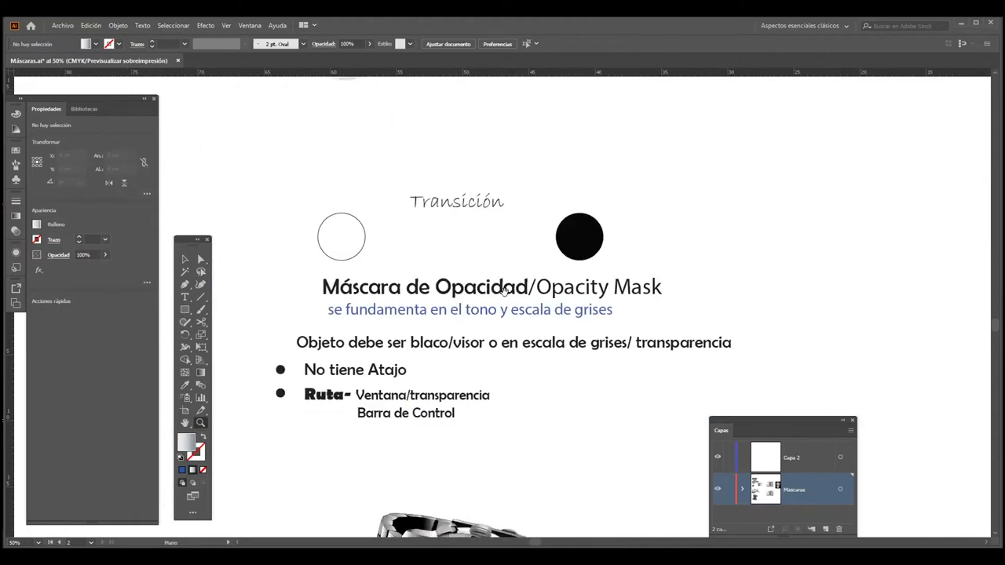
drag(490, 263, 496, 312)
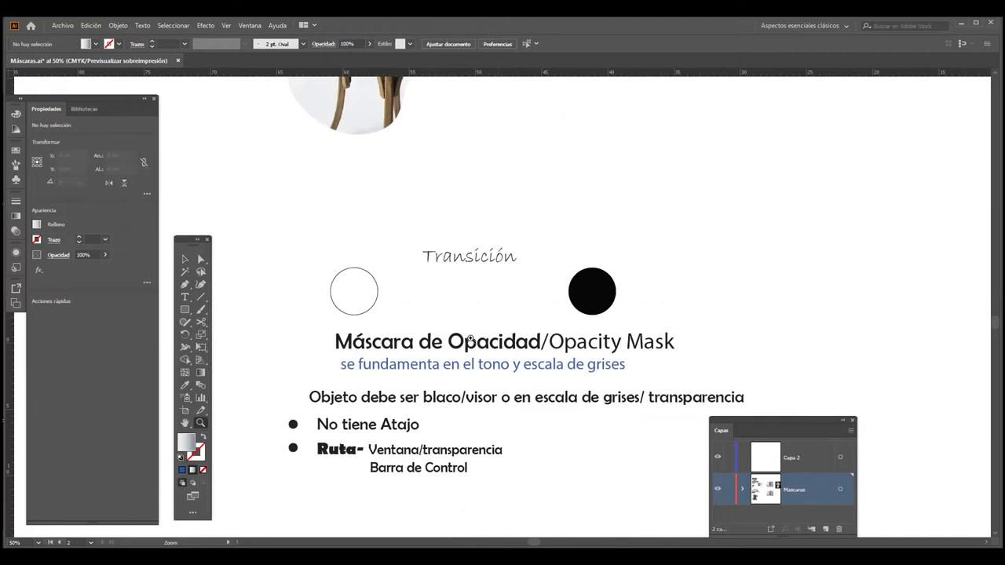
drag(471, 336, 462, 268)
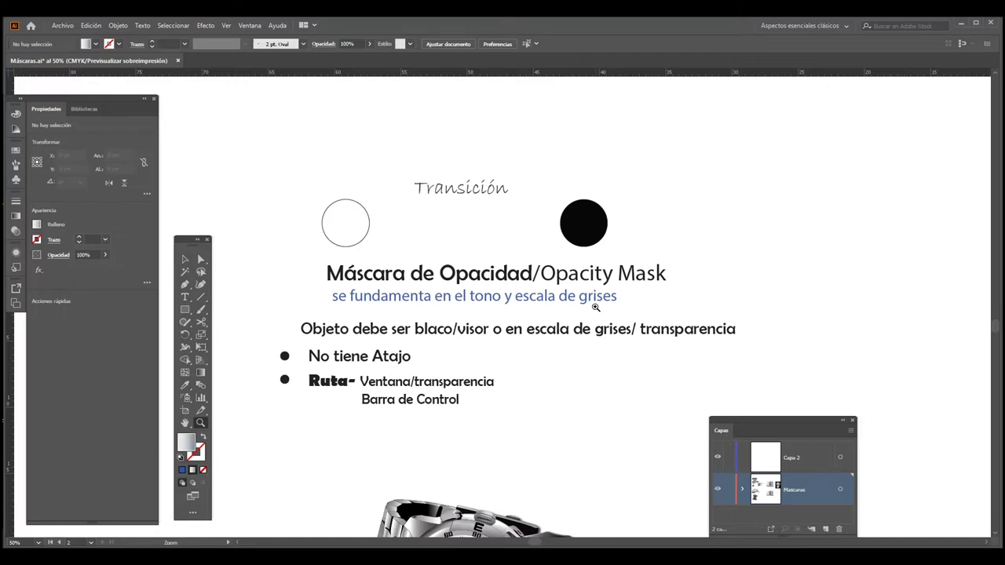
key(v)
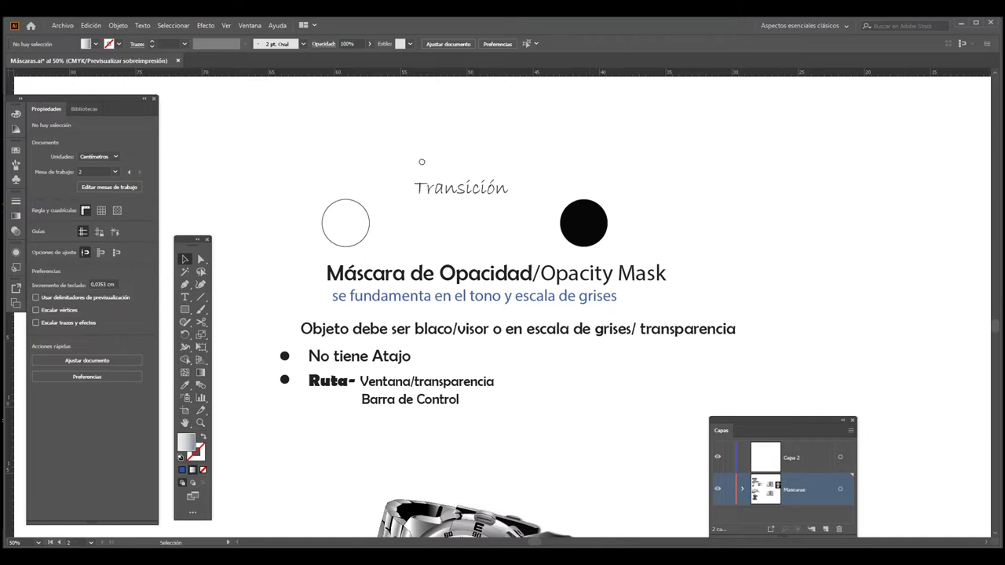
alt+click(481, 181)
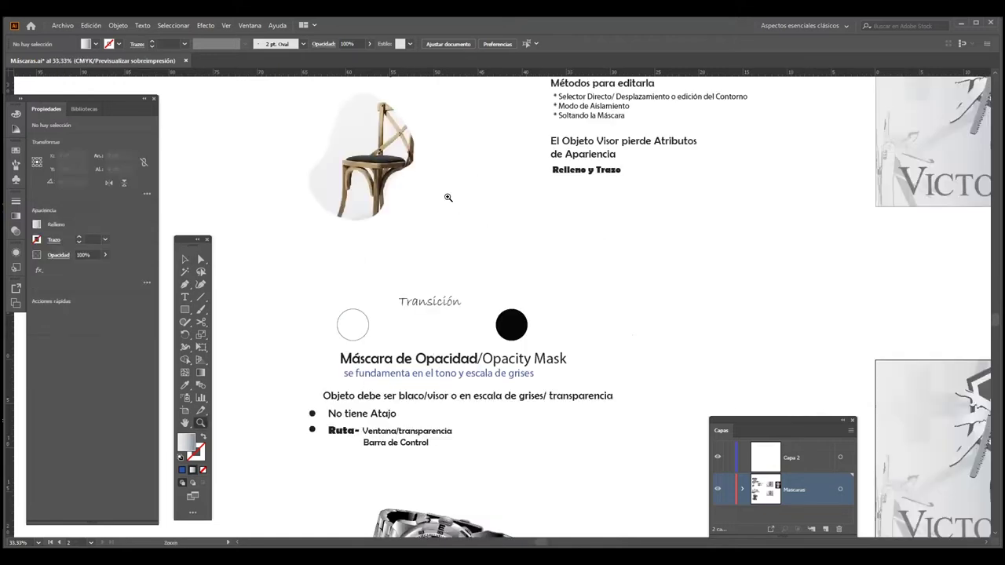
Zoom in on the masked chair photo and release its clipping mask
click(564, 310)
click(539, 320)
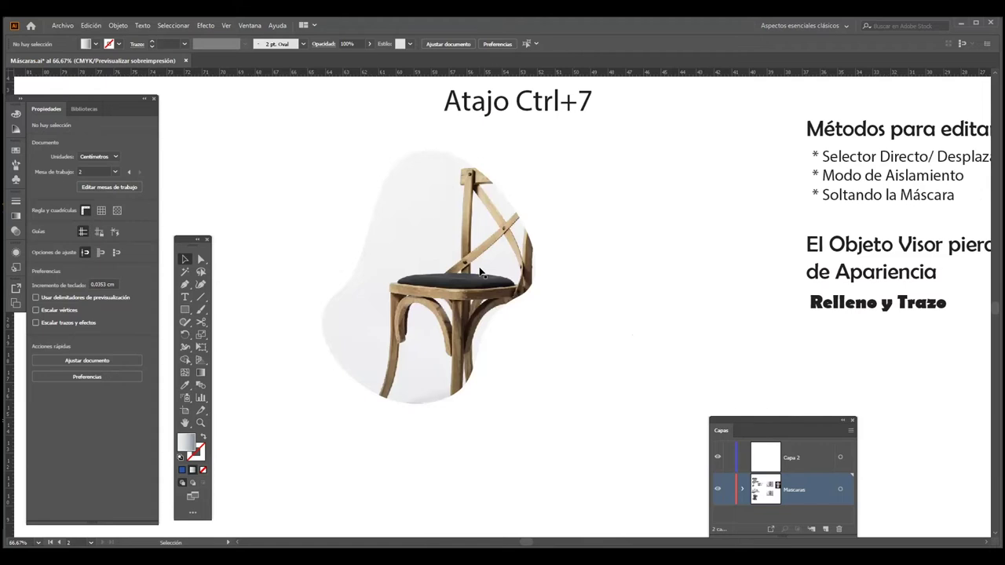
click(529, 332)
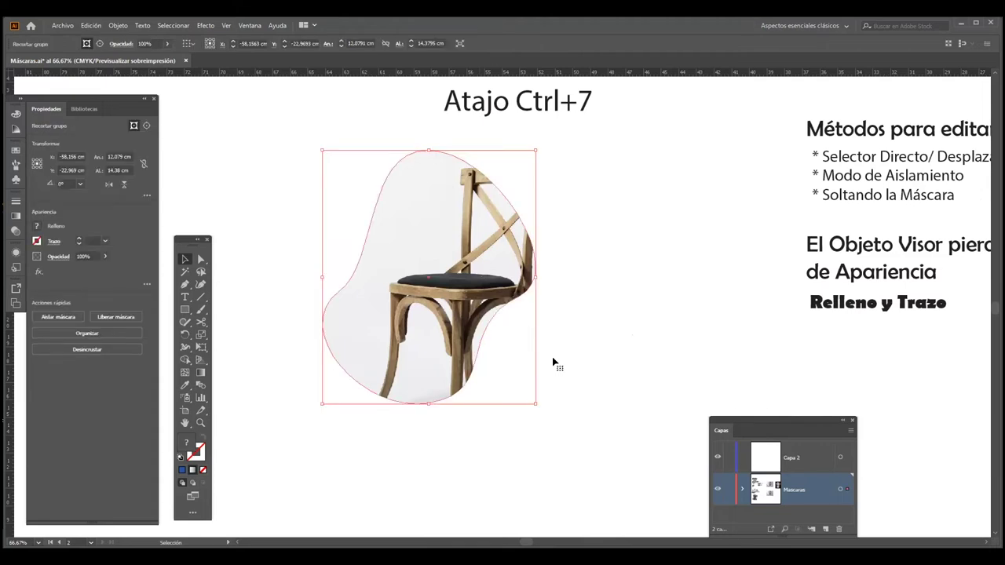
key(ctrl+alt+7)
Delete the freed blob-shaped mask path in Outline view, then return to Preview
key(ctrl+y)
click(518, 216)
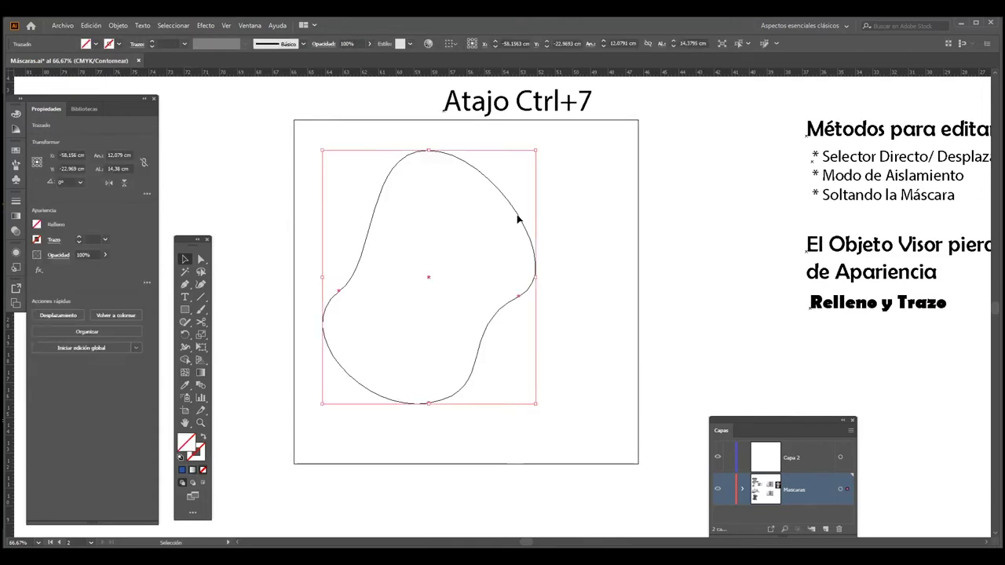
key(Delete)
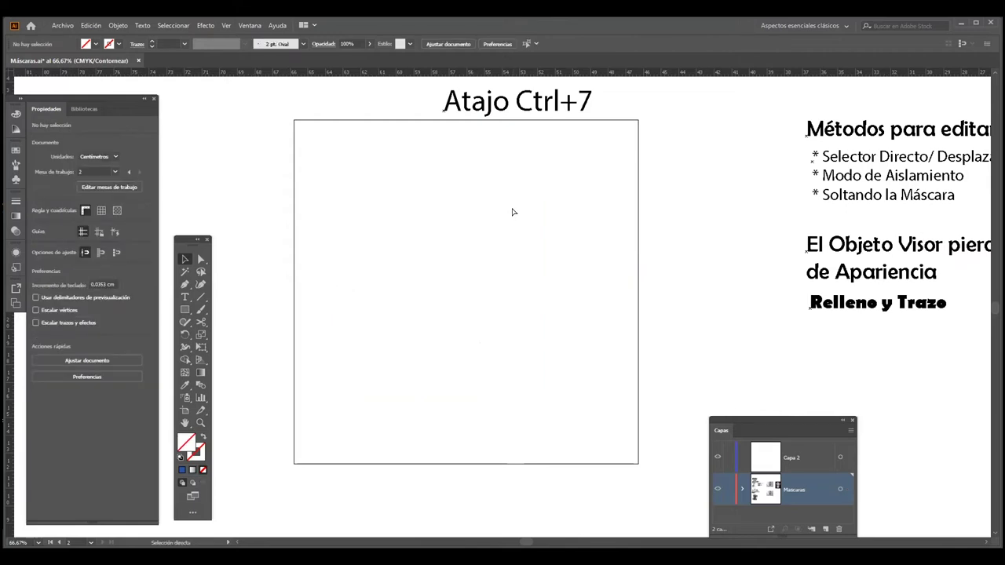
key(ctrl+y)
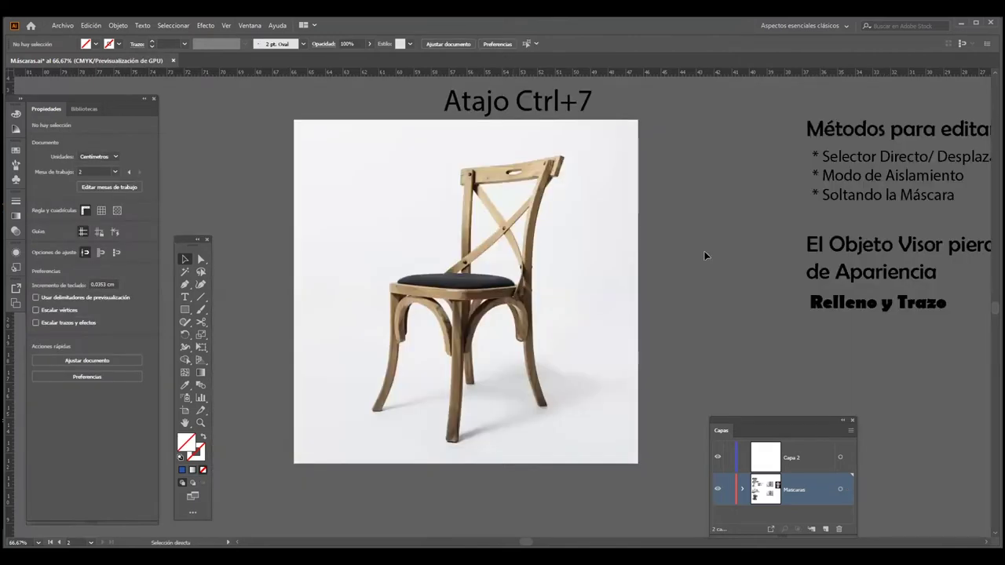
click(444, 228)
key(ctrl+alt+shift+y)
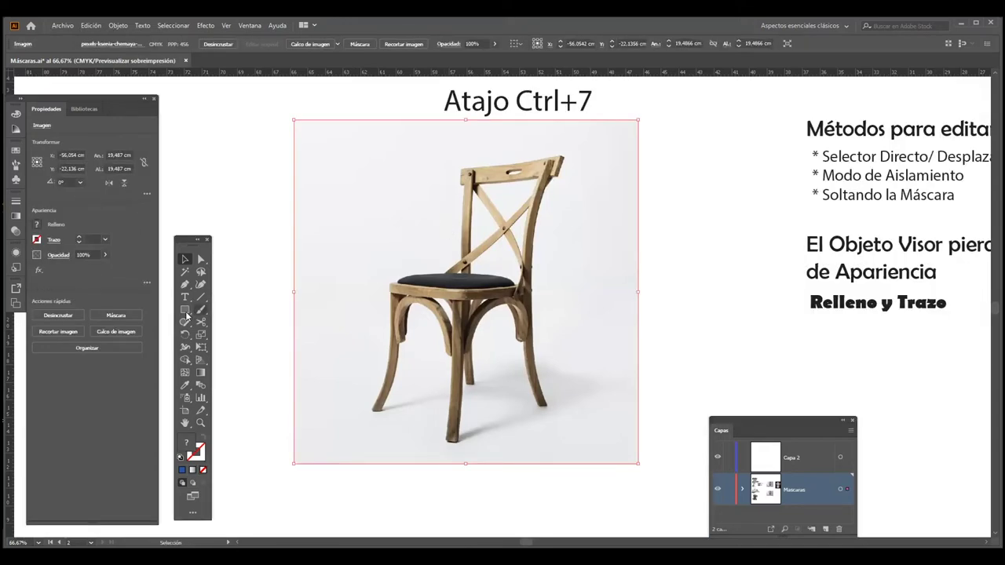
click(185, 309)
Draw a blue-filled circle over the chair's backrest, try clipping the photo to it, then undo
key(l)
drag(464, 322, 347, 207)
key(v)
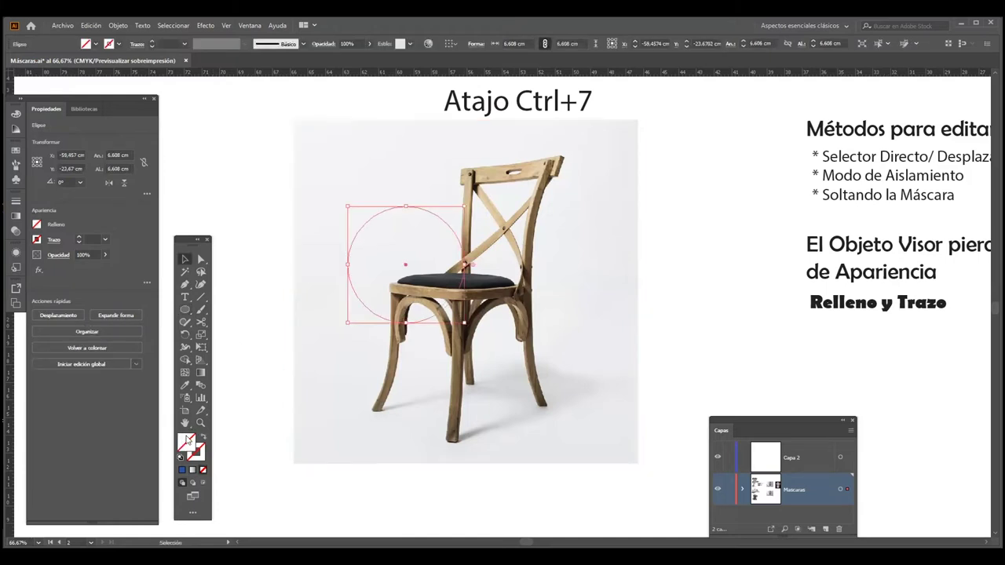
double_click(186, 441)
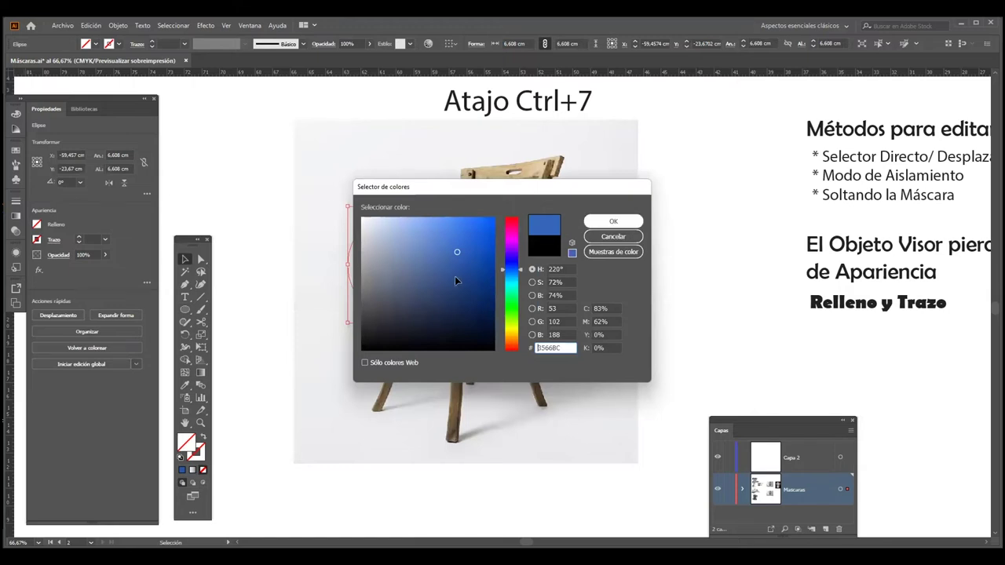
key(Return)
shift+click(489, 293)
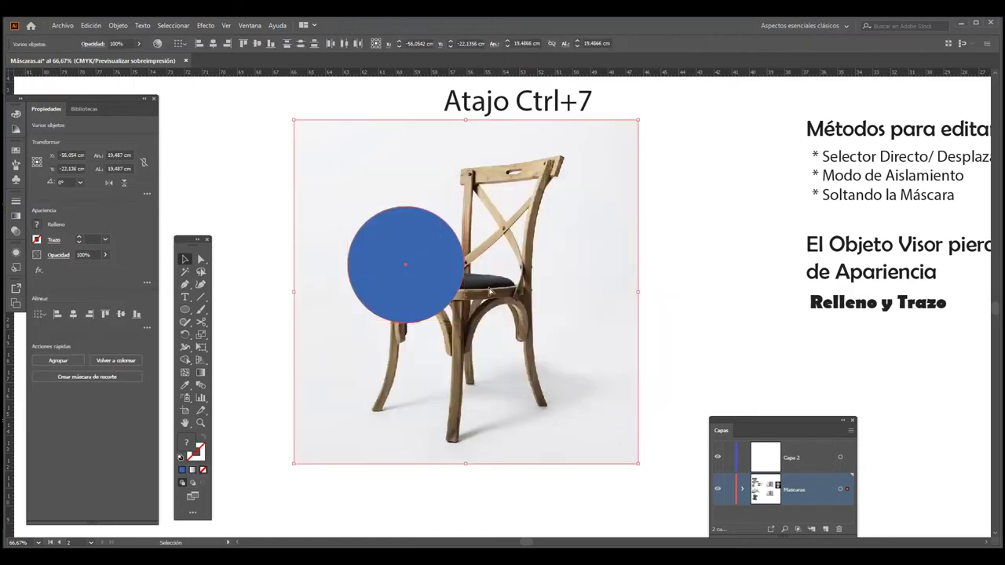
key(ctrl+7)
key(ctrl+z)
Copy the circle over the chair legs, fill both white, and select them with the photo
drag(383, 225, 515, 359)
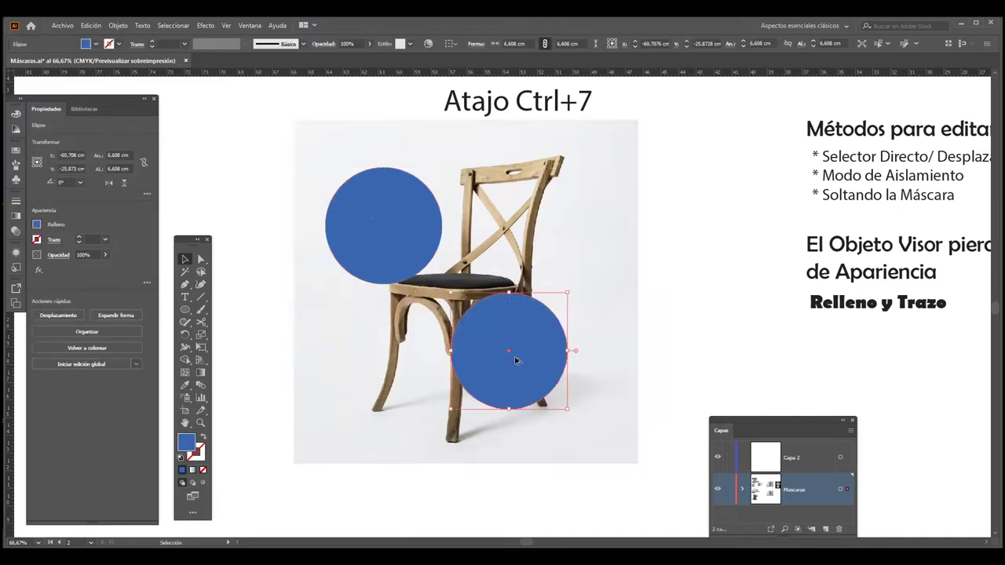
click(190, 437)
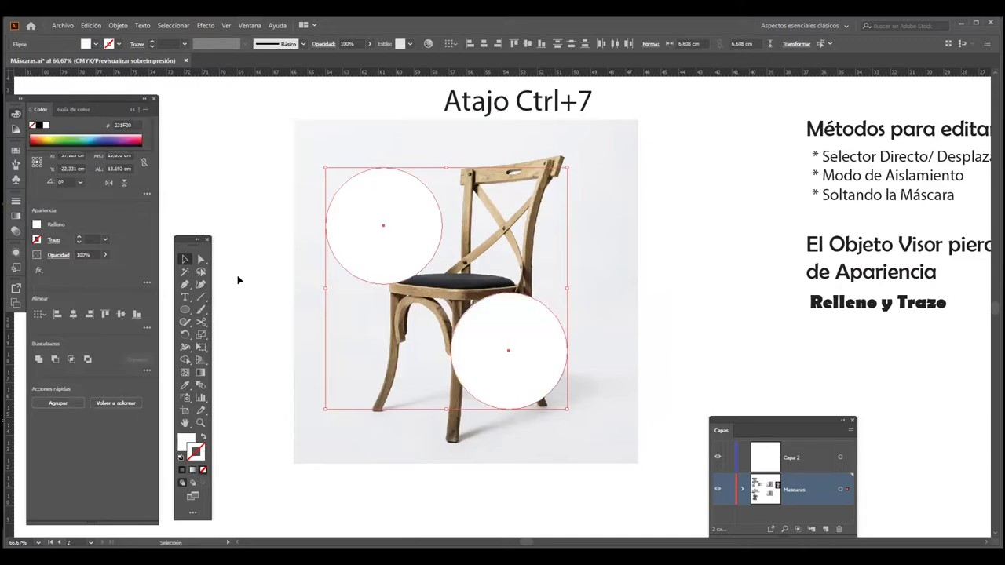
click(368, 222)
mouse_move(259, 152)
mouse_down()
mouse_move(645, 380)
mouse_move(679, 358)
mouse_up()
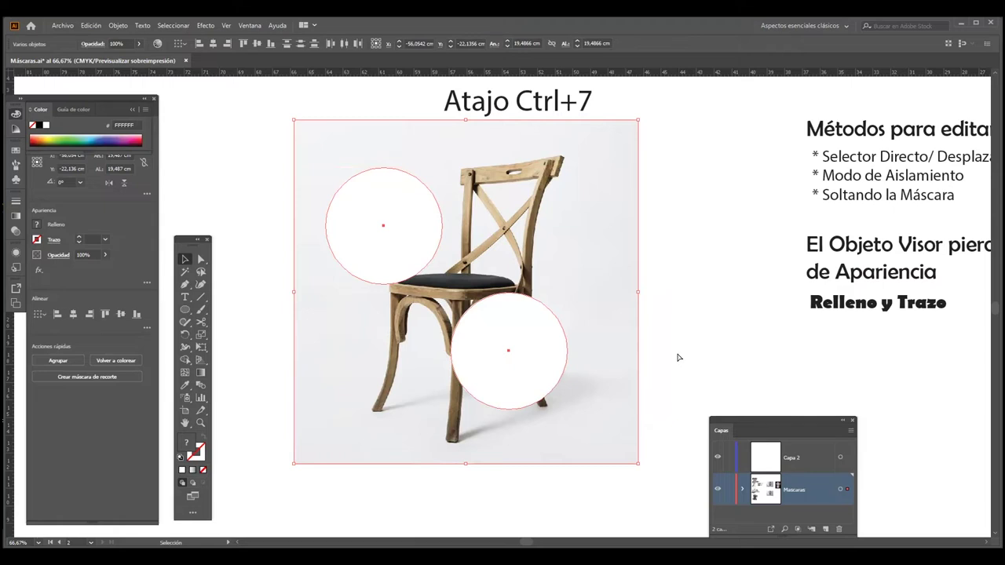
Clip the chair photo to the lower circle with Ctrl+7 and check it in Outline view
key(ctrl+7)
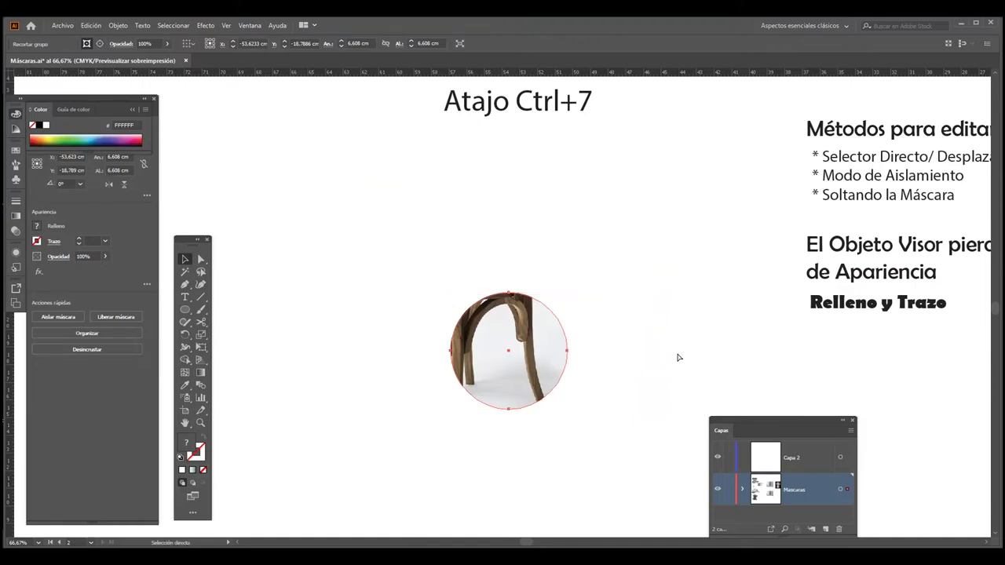
key(ctrl+y)
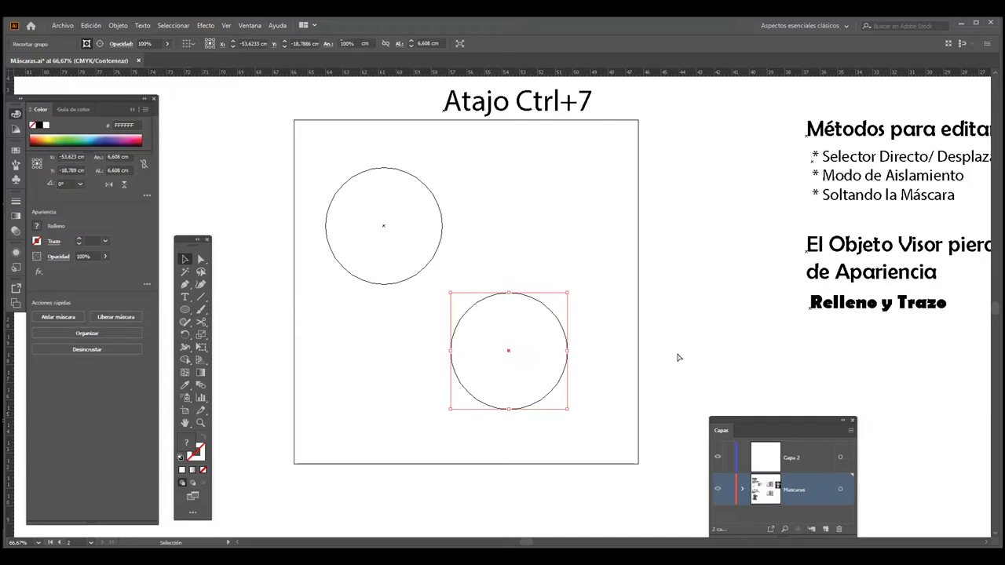
click(678, 357)
key(ctrl+y)
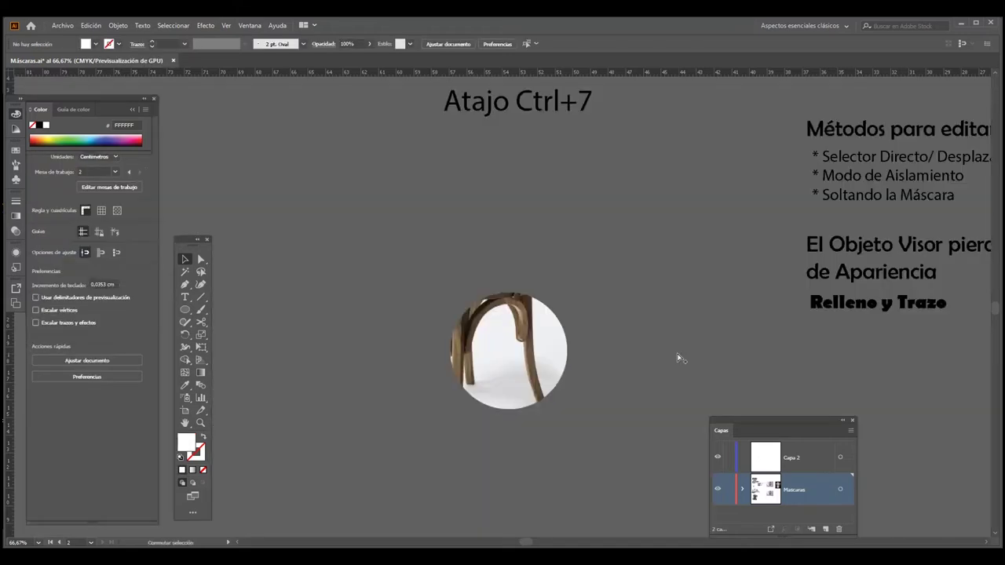
key(ctrl+alt+shift+y)
Release the circular clipping mask on the chair group
click(531, 353)
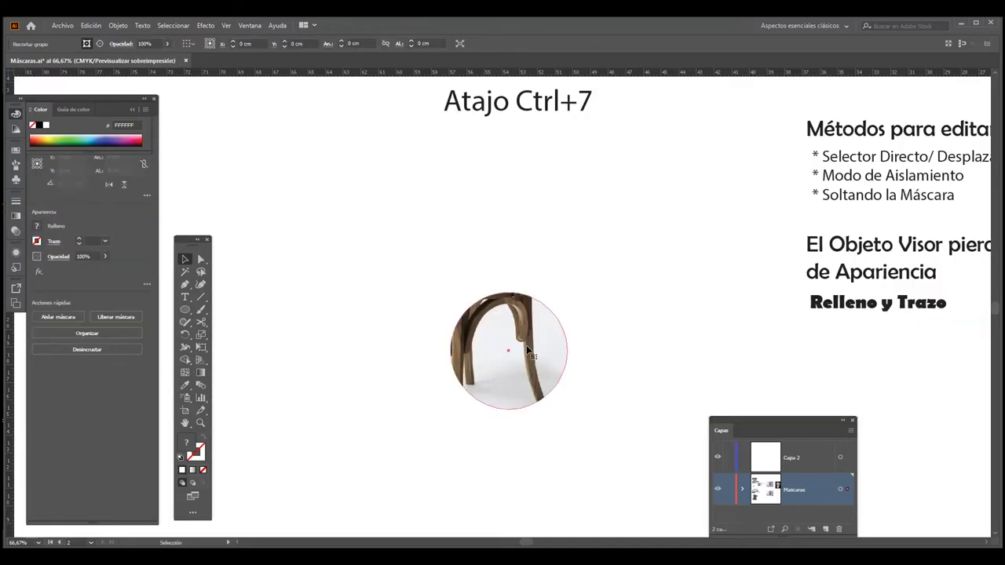
right_click(568, 447)
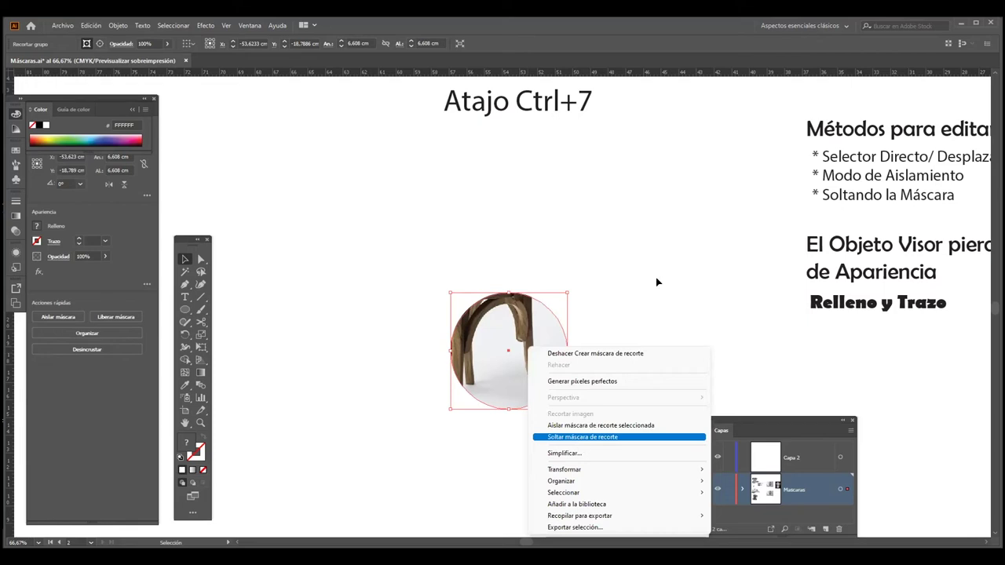
key(ctrl+alt+7)
Fill the lower circle white, select everything, and clip the chair photo to it with Ctrl+7
click(559, 357)
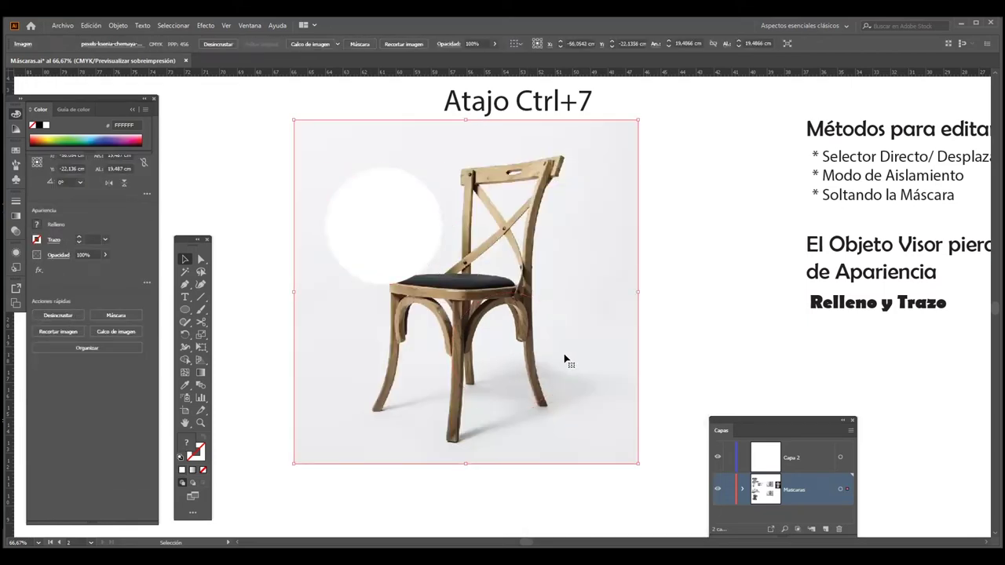
key(ctrl+y)
click(618, 331)
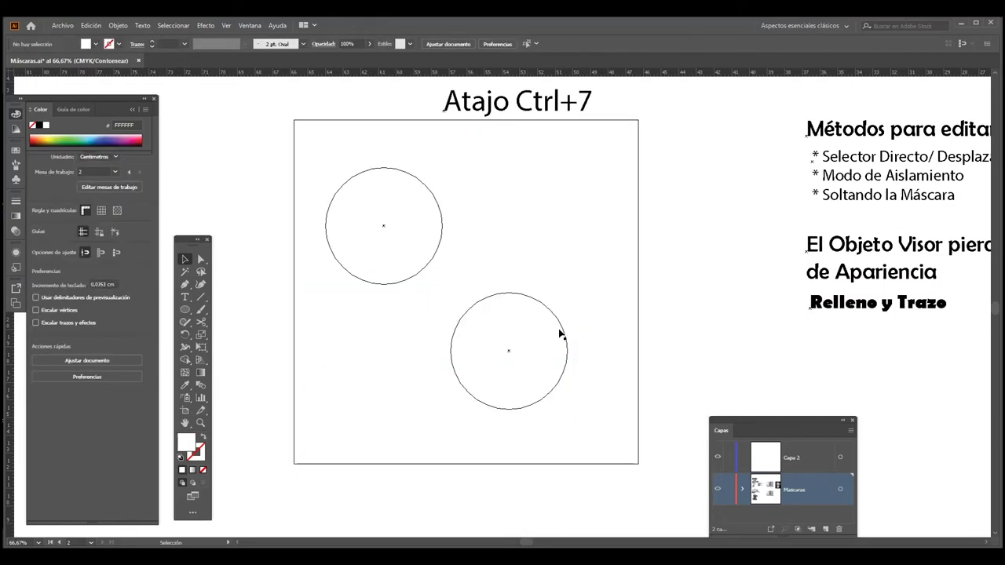
click(564, 336)
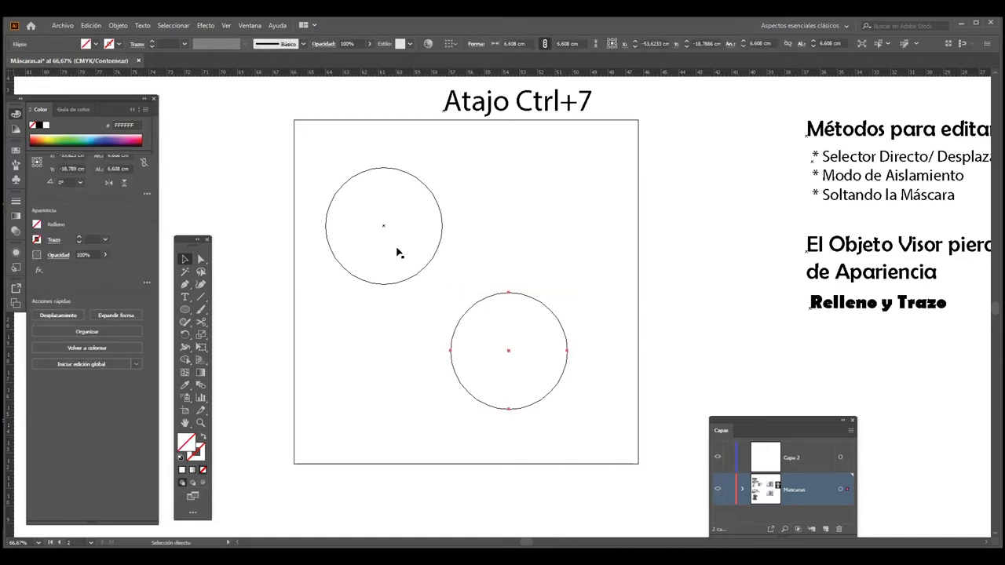
key(ctrl+y)
key(comma)
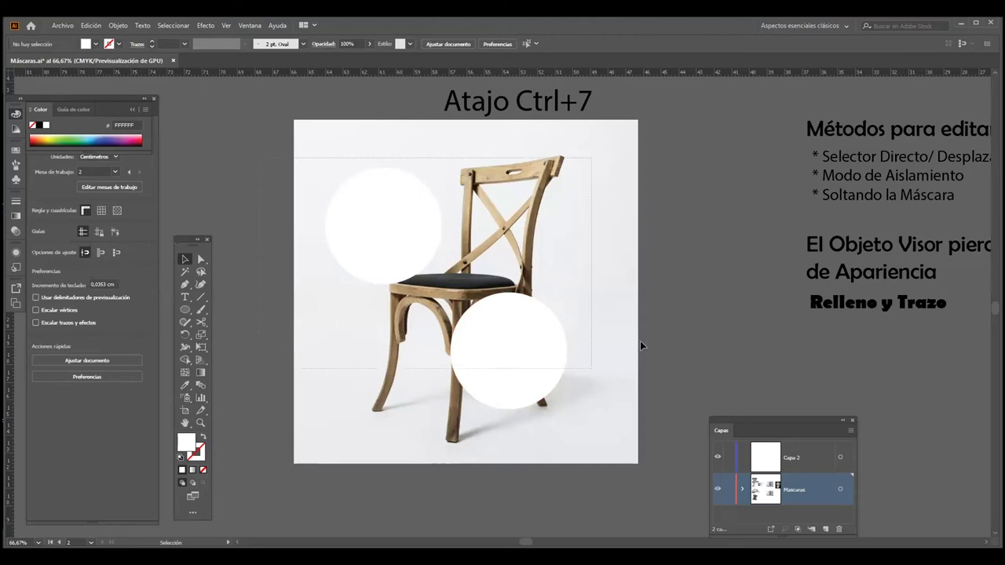
key(ctrl+a)
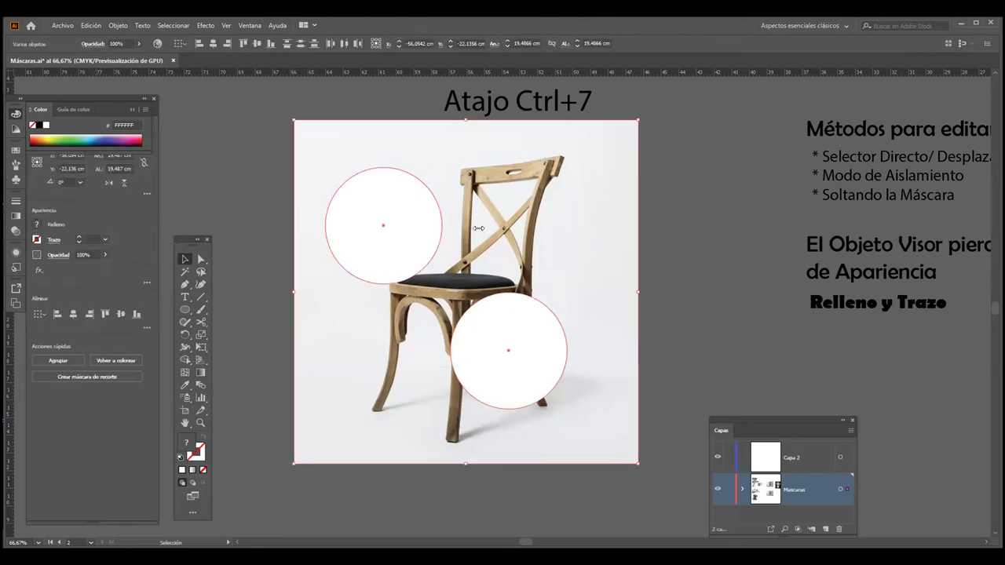
key(ctrl+7)
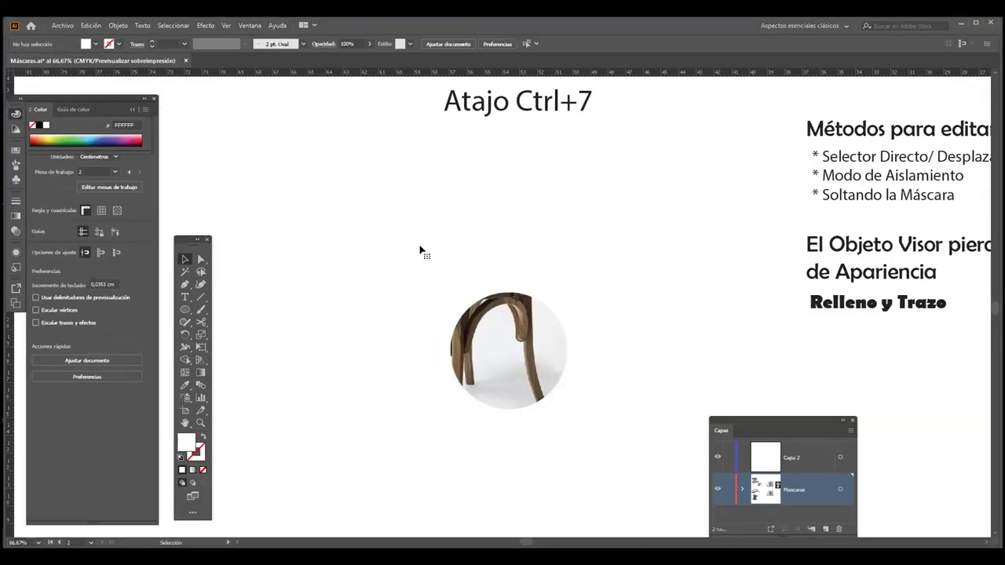
Ungroup the masked chair group and reselect the photo and circles
click(420, 249)
right_click(419, 248)
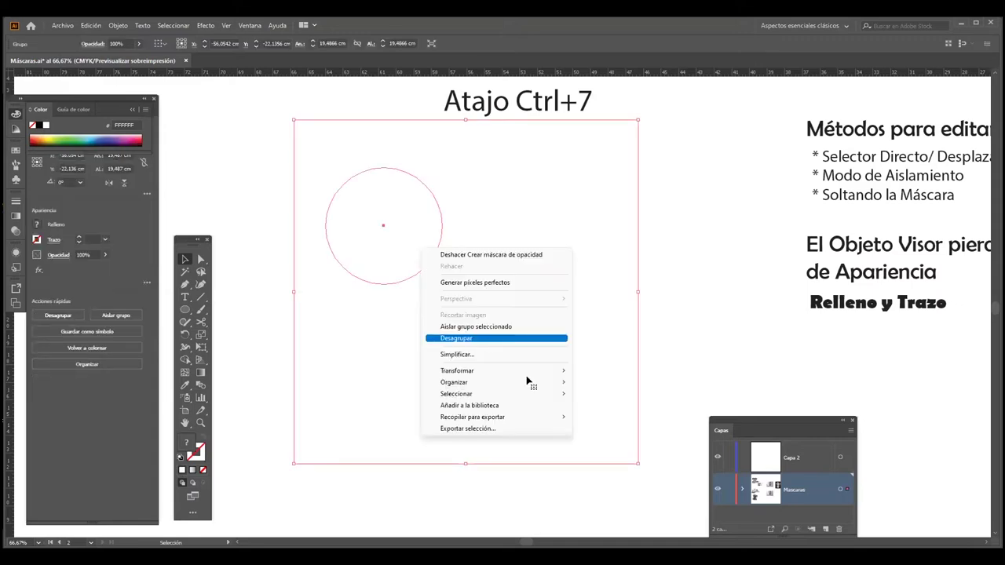
click(493, 339)
shift+click(465, 172)
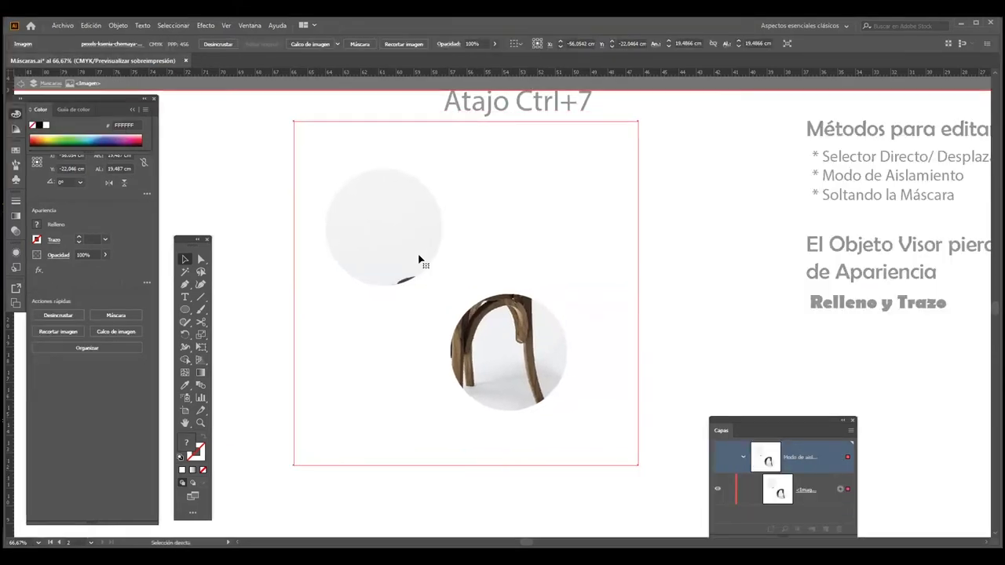
Enter and exit isolation mode on the chair image, then pan to the Máscara de Opacidad notes
double_click(421, 247)
double_click(532, 429)
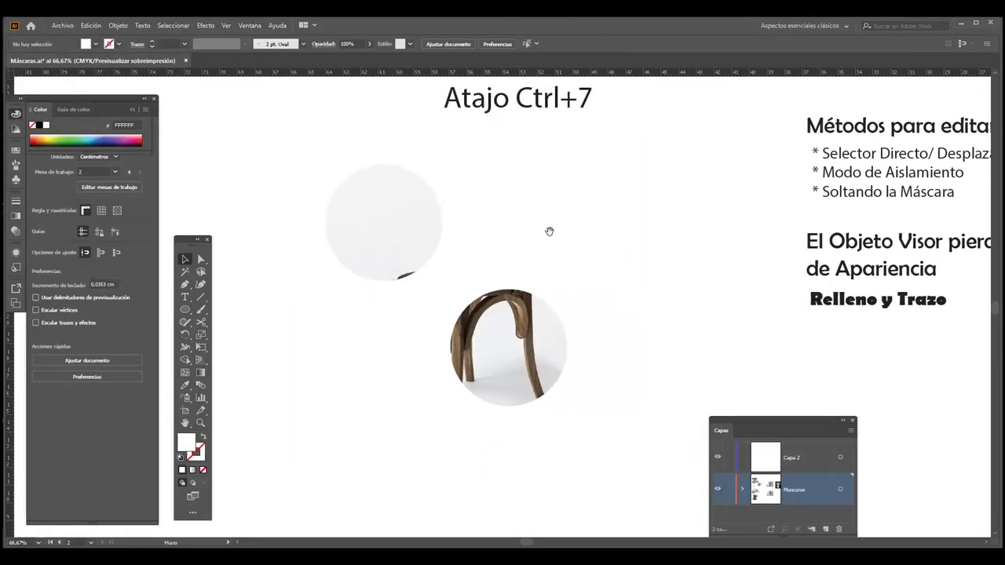
mouse_move(480, 445)
mouse_down()
mouse_move(497, 233)
mouse_move(438, 63)
mouse_up()
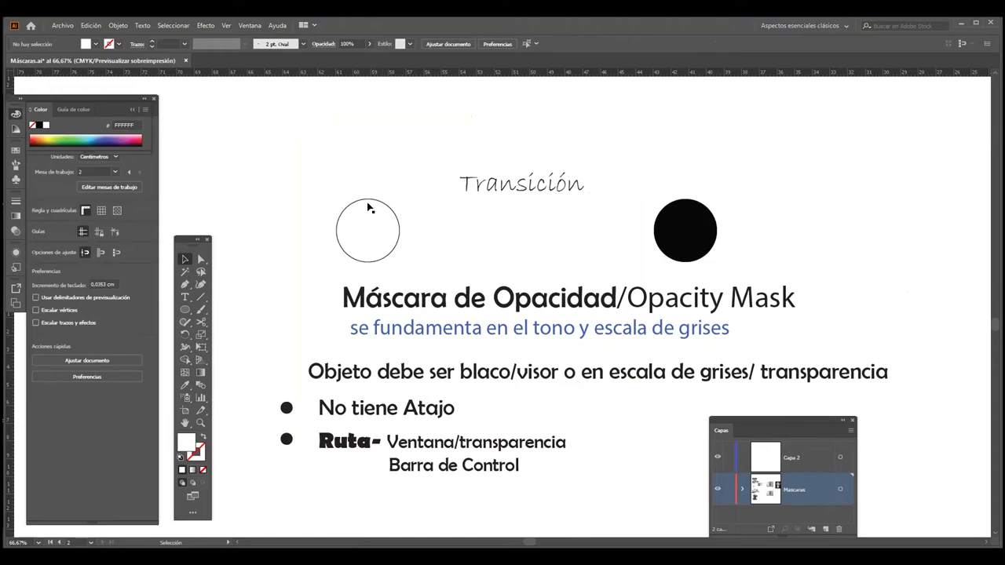
Remove the white circle's stroke and blend it with the black circle using Ctrl+Alt+B
click(369, 203)
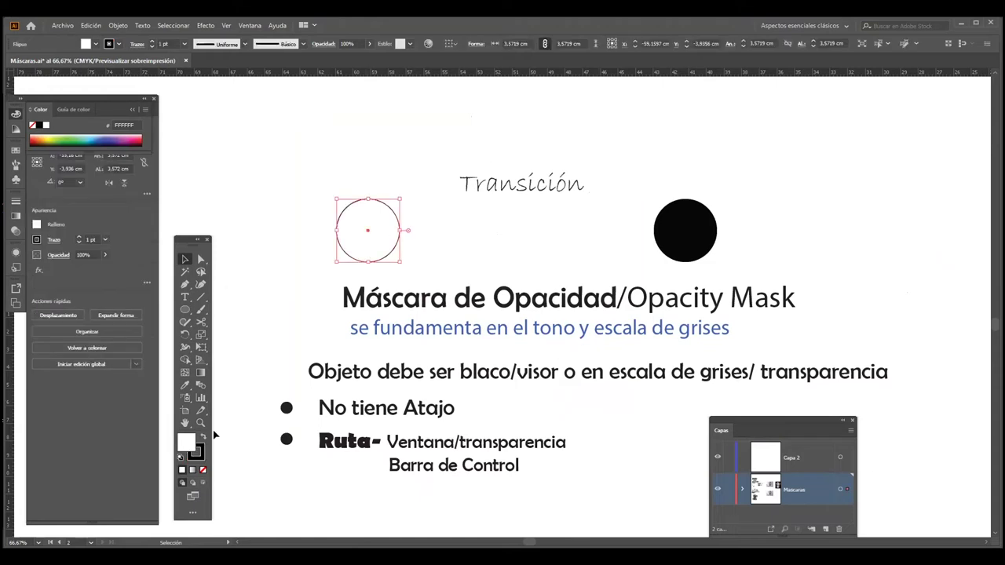
click(203, 471)
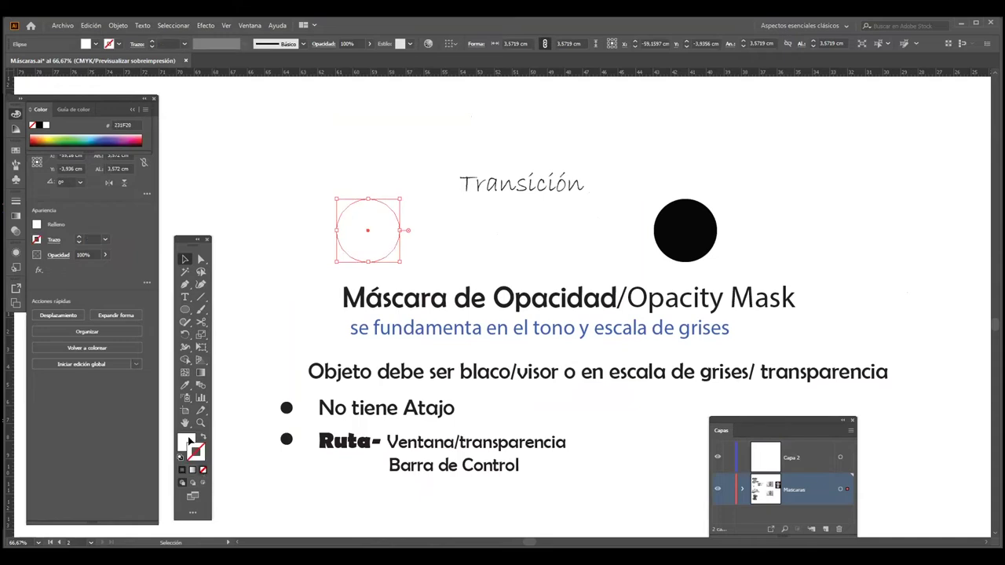
shift+click(691, 246)
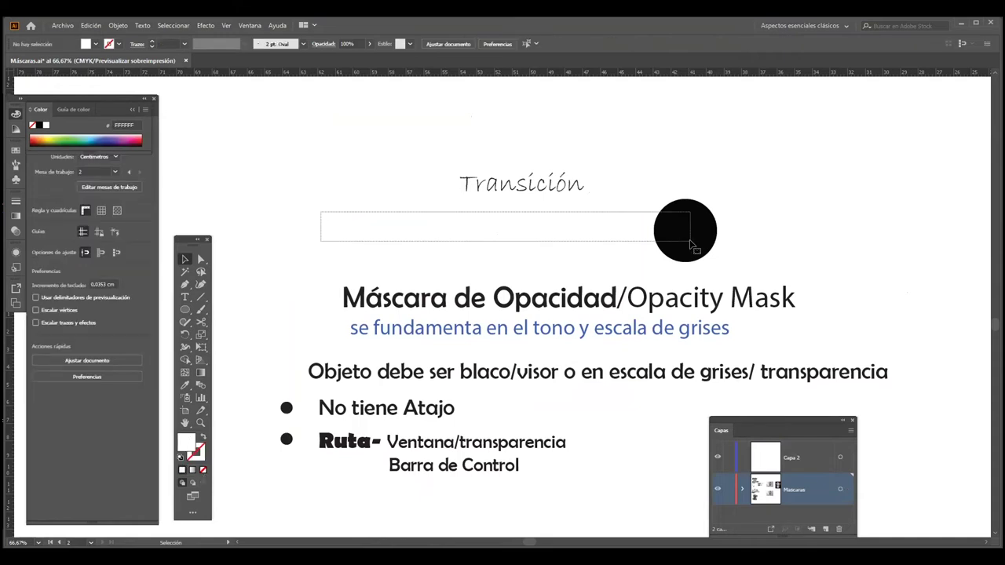
key(ctrl+alt+b)
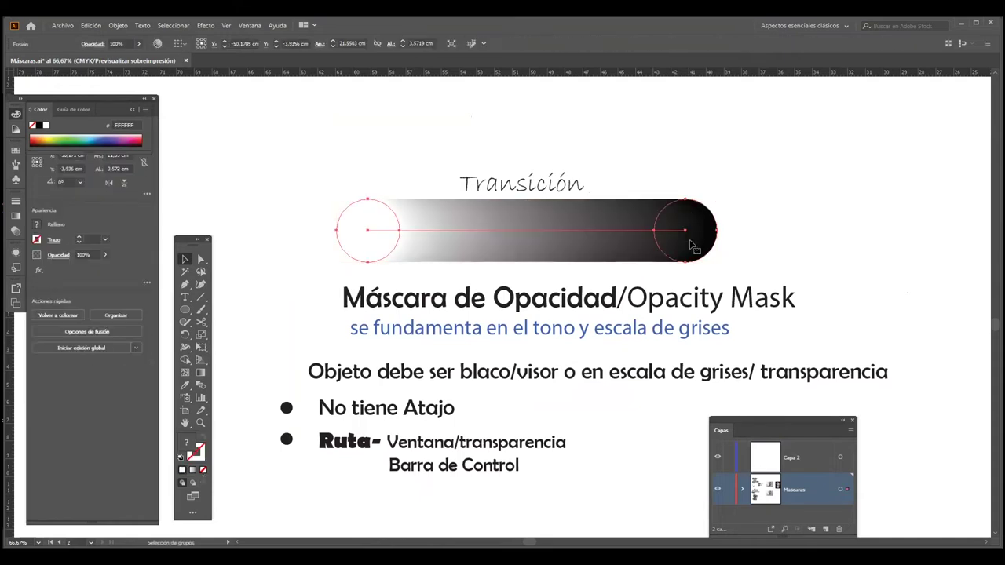
click(817, 240)
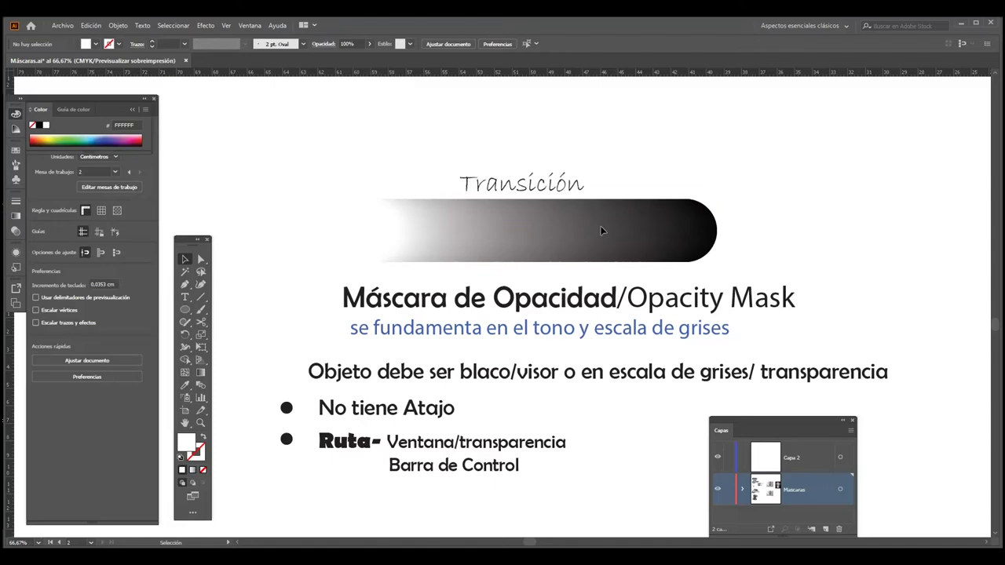
drag(833, 252, 826, 147)
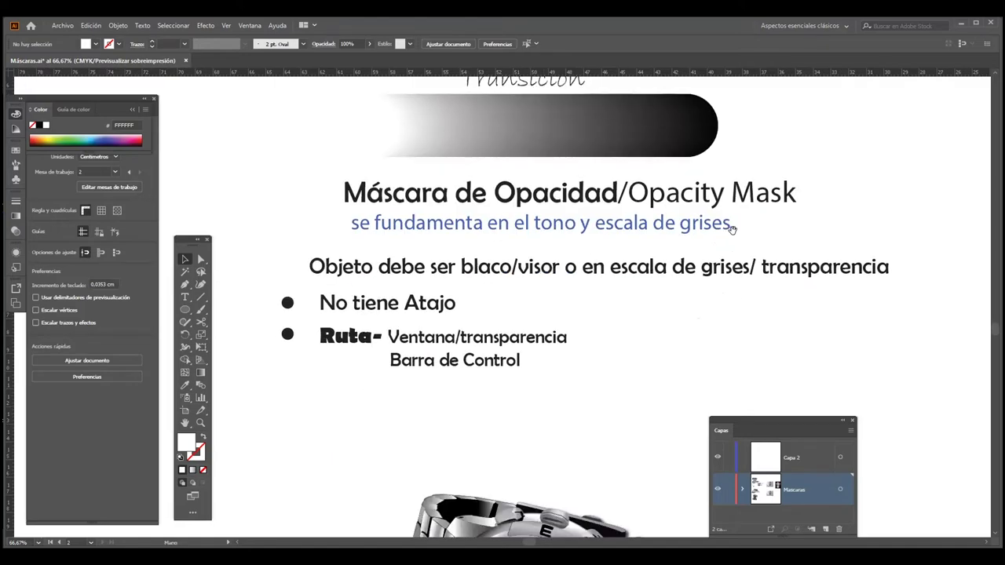
Browse the Objeto and Ventana menus and detach the Transparencia panel as a floating panel
drag(732, 227, 735, 159)
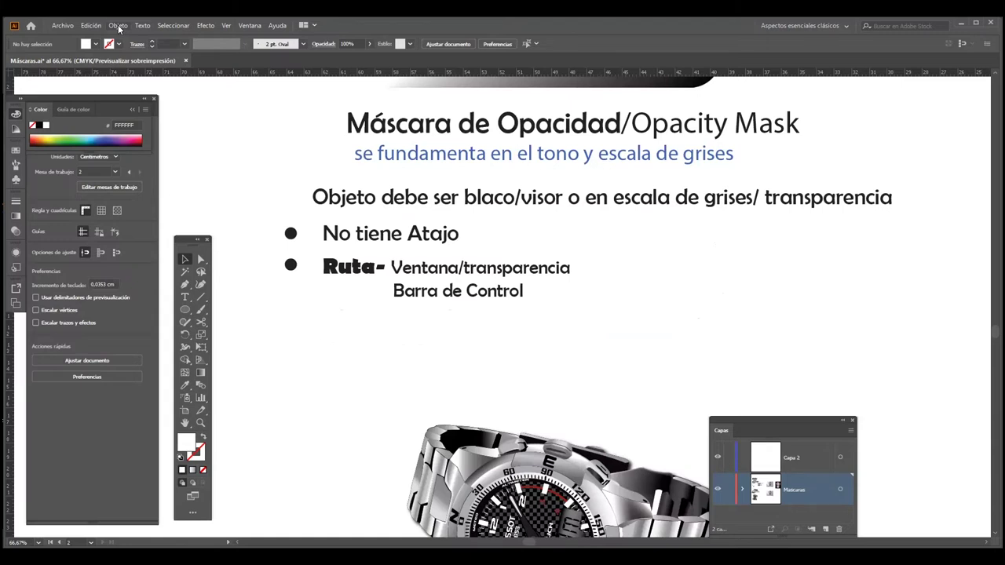
click(118, 25)
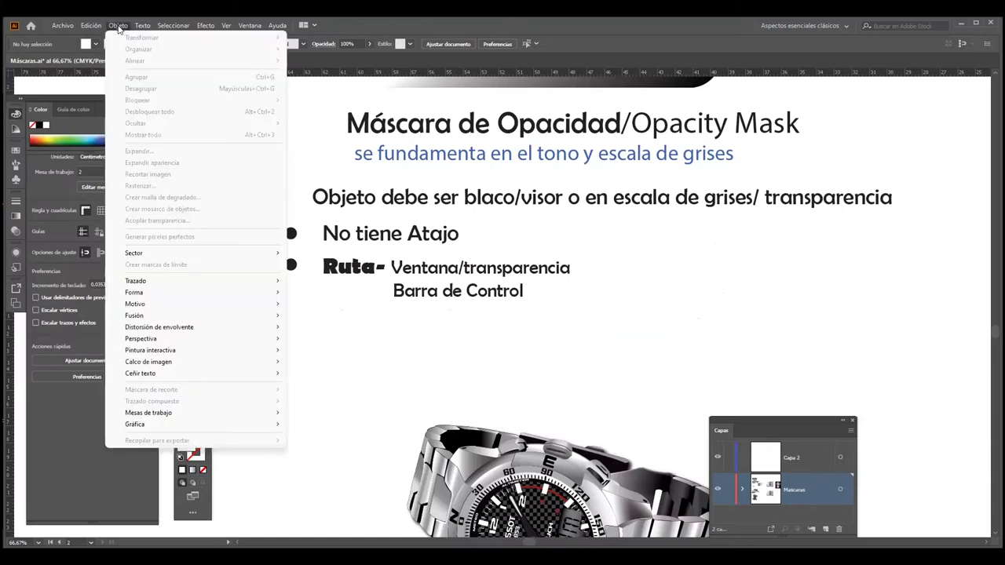
click(241, 29)
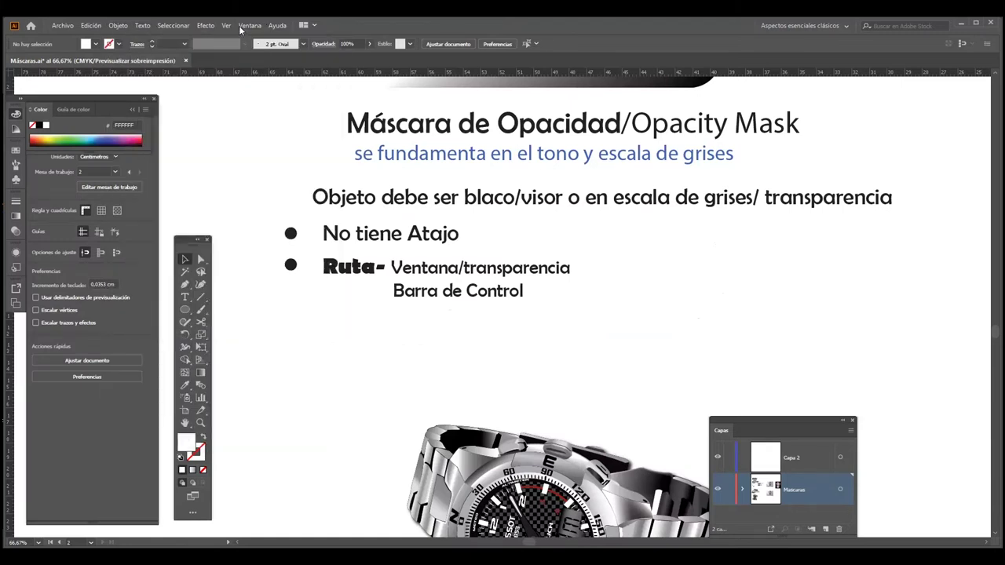
click(241, 29)
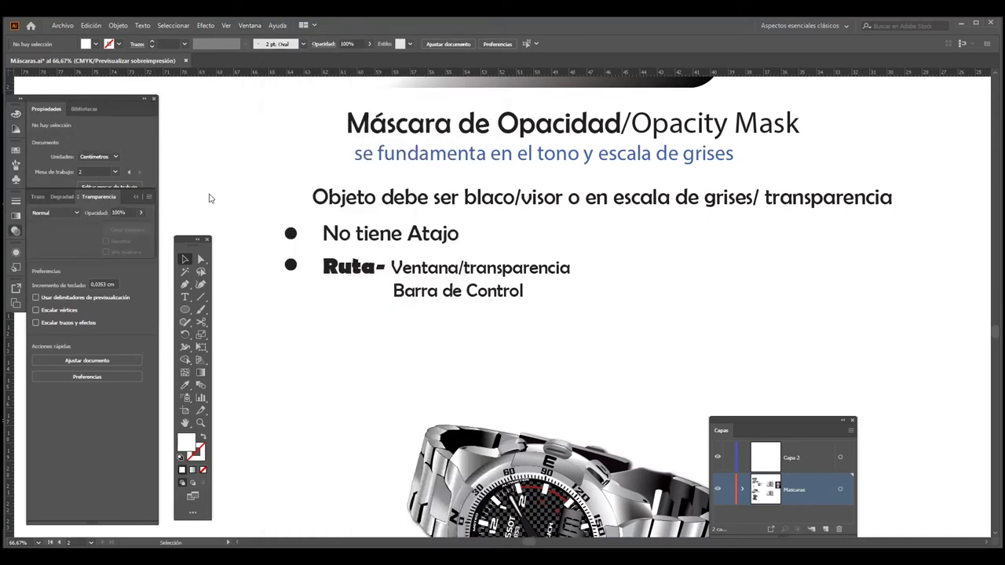
drag(209, 198, 825, 253)
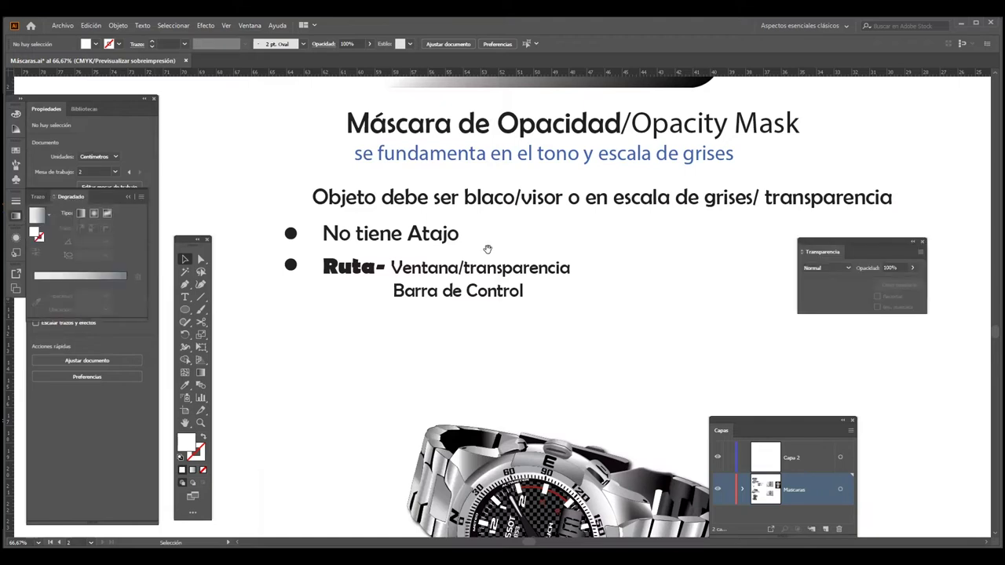
Pan to the watch images and zoom out to 25% to show the whole opacity-mask slide
drag(452, 273, 521, 287)
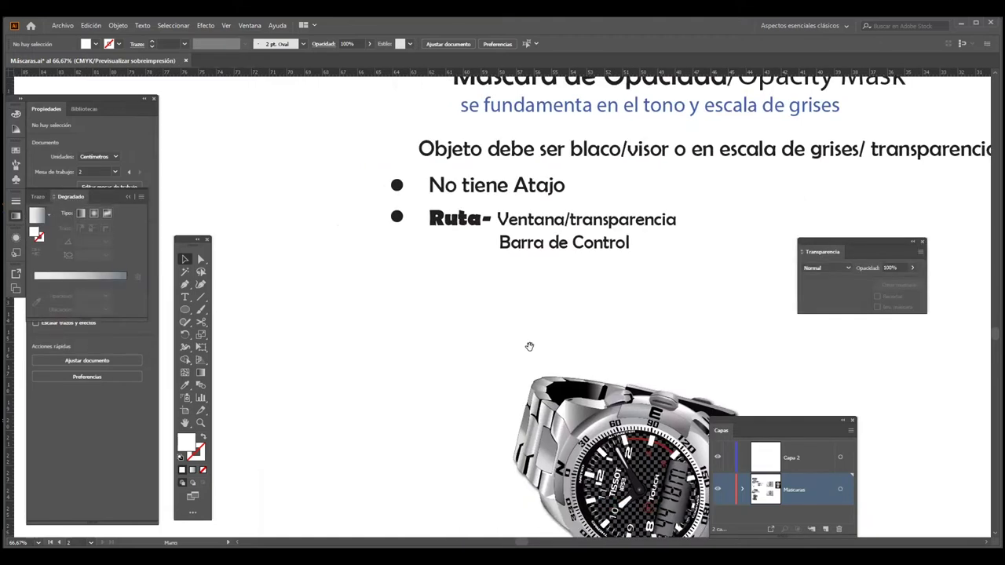
drag(603, 332, 584, 328)
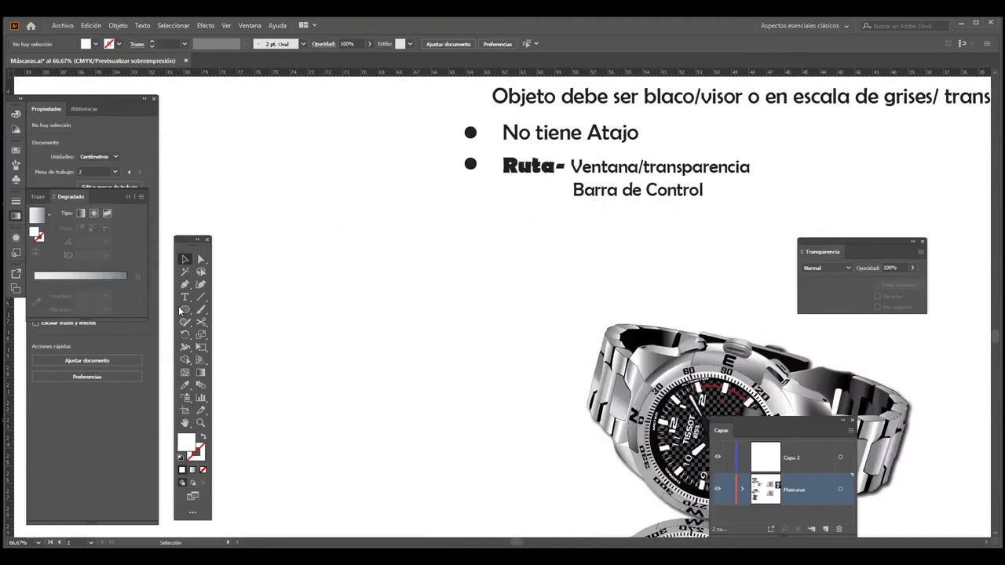
key(l)
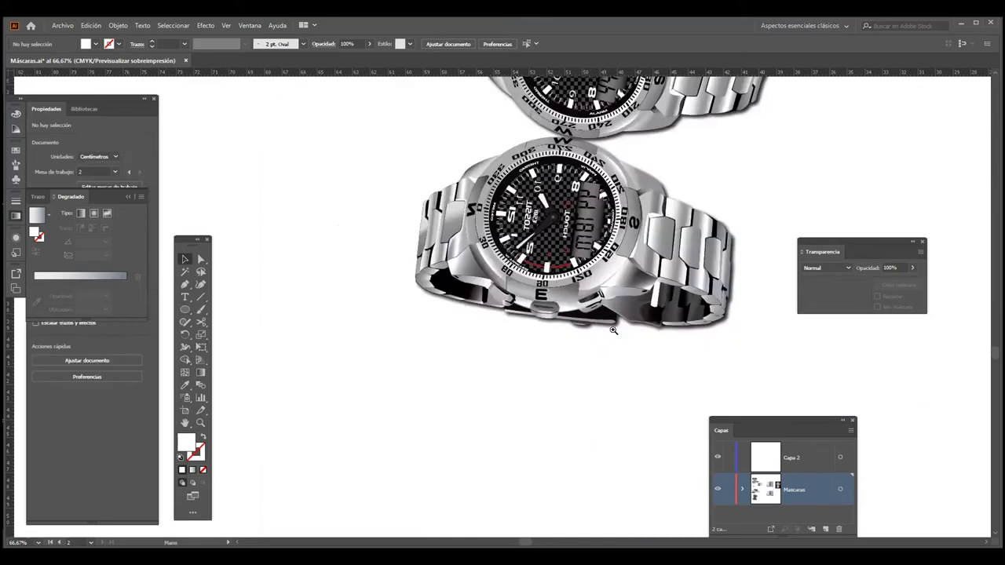
key(ctrl+minus)
key(ctrl+minus)
key(ctrl+minus)
scroll(536, 338, up, 5)
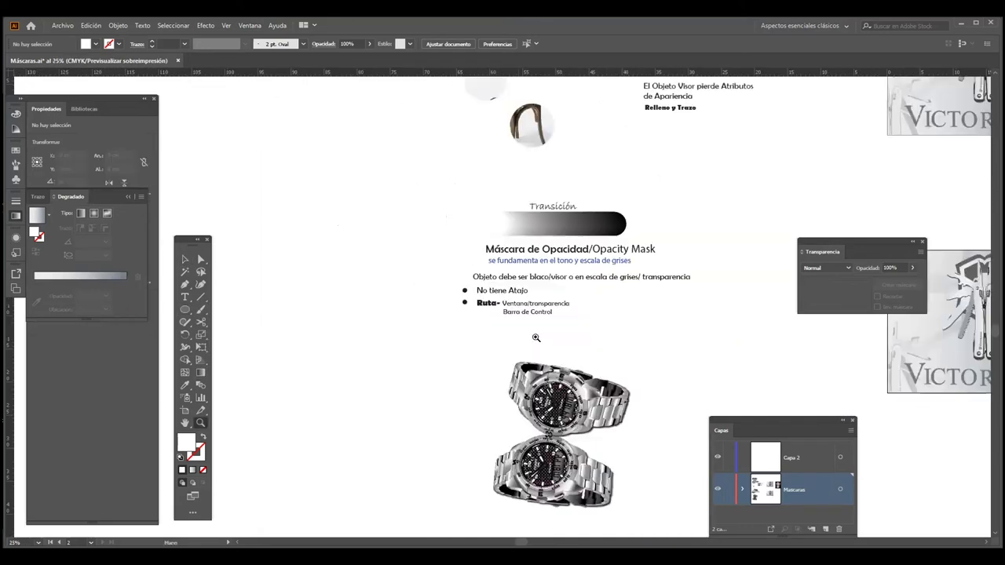
key(ctrl+plus)
scroll(487, 267, up, 5)
key(v)
click(472, 295)
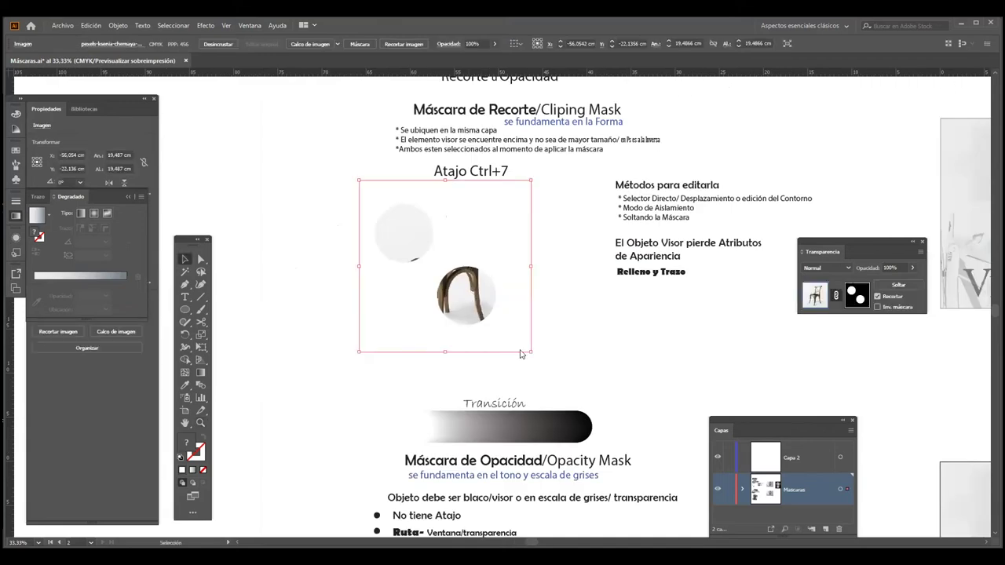
right_click(526, 382)
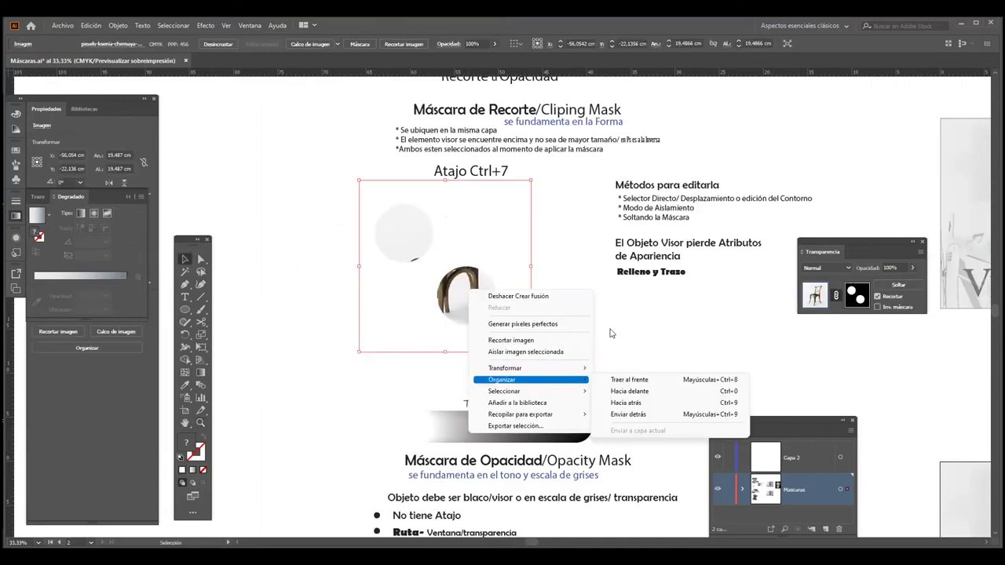
click(646, 340)
click(463, 292)
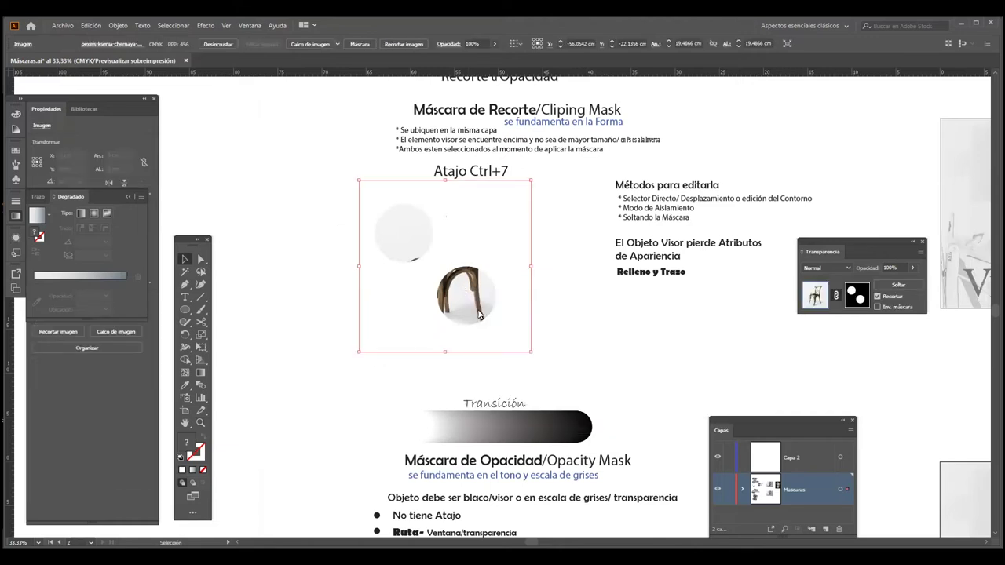
right_click(505, 351)
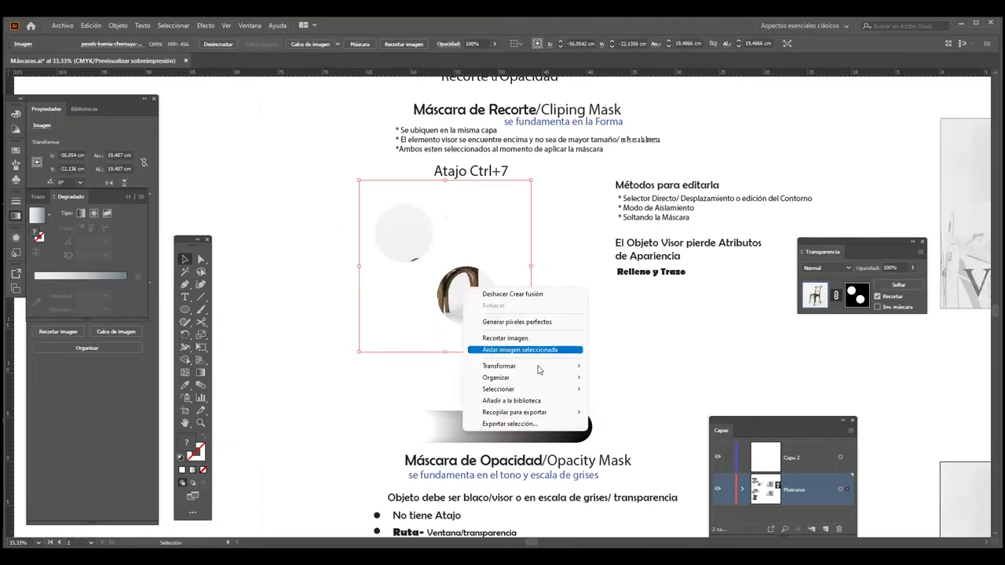
click(633, 338)
click(633, 338)
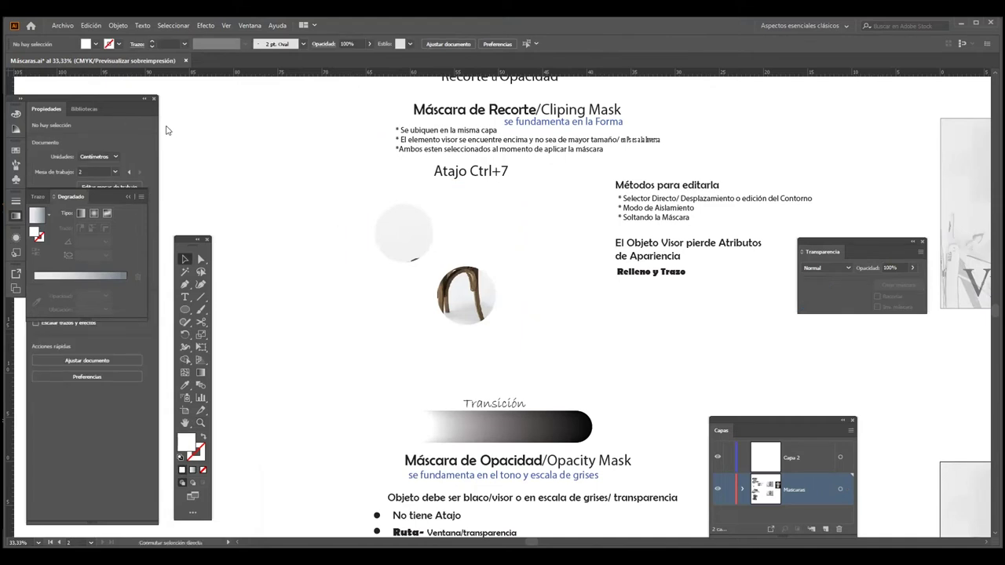
Place the David statue image beside the notes, size it, and embed it
key(shift+ctrl+p)
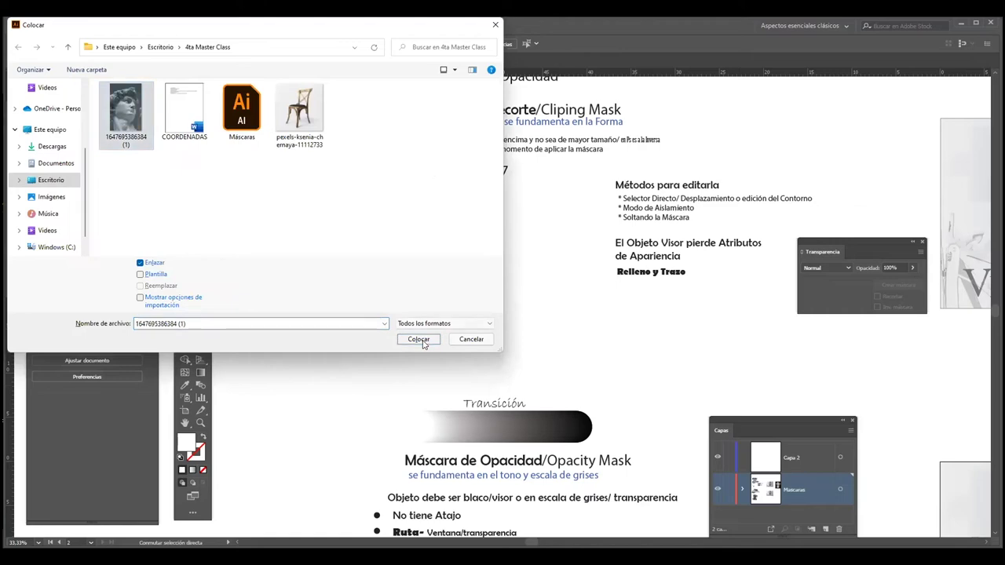
click(424, 344)
drag(249, 231, 447, 398)
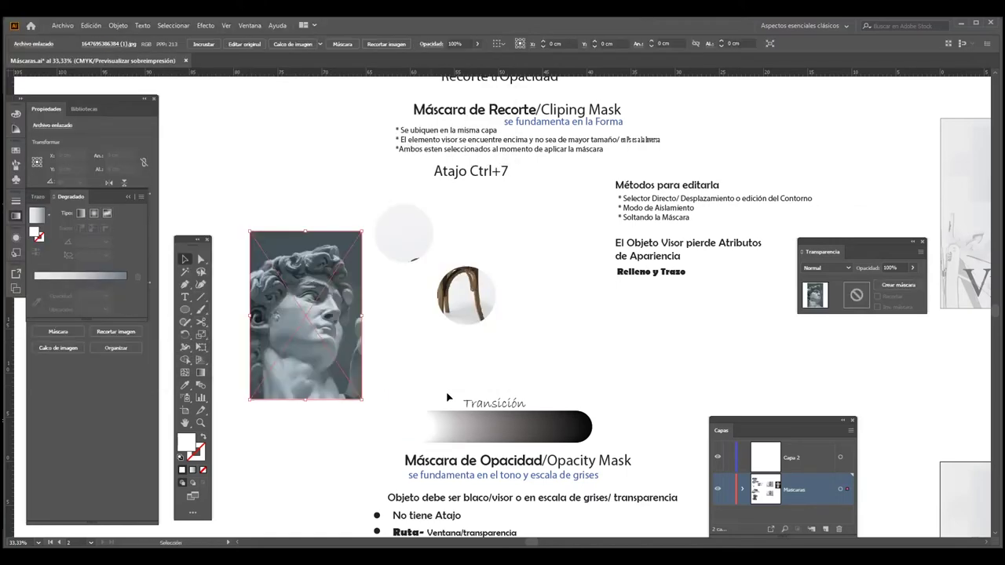
scroll(507, 252, down, 3)
drag(369, 152, 338, 316)
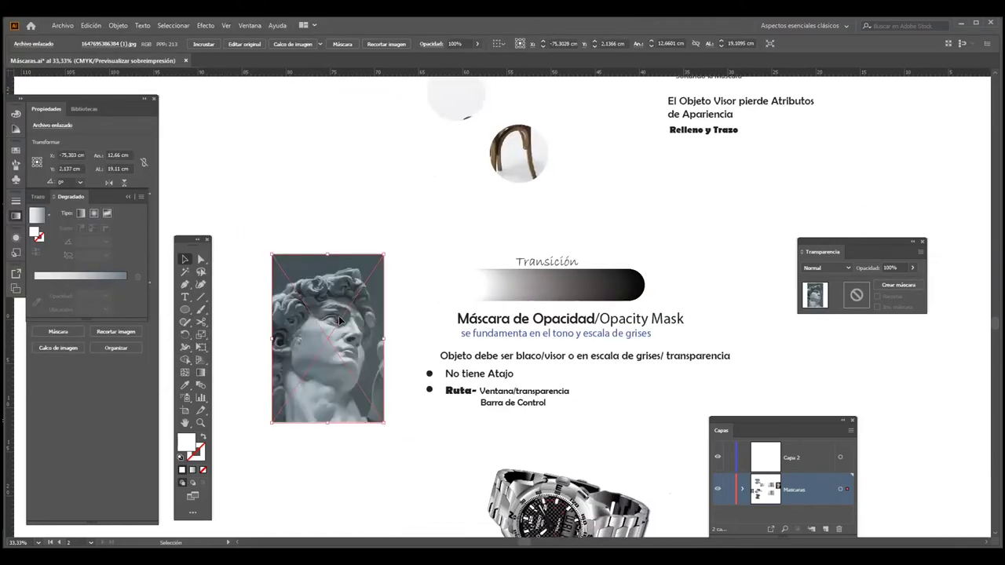
click(201, 44)
scroll(388, 315, down, 2)
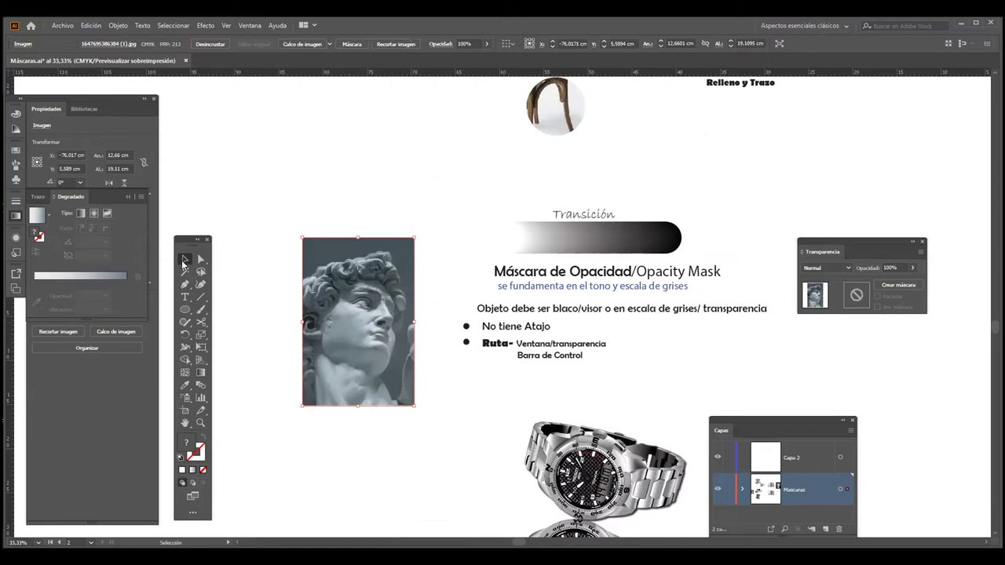
Choose the Rectangle tool and zoom in around the David photo
click(185, 309)
key(m)
key(z)
click(401, 307)
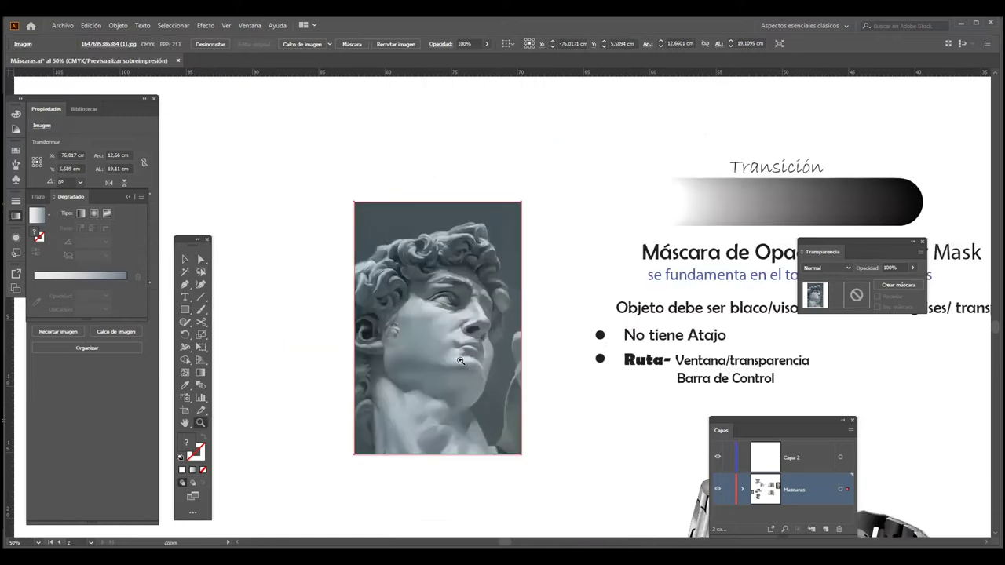
key(m)
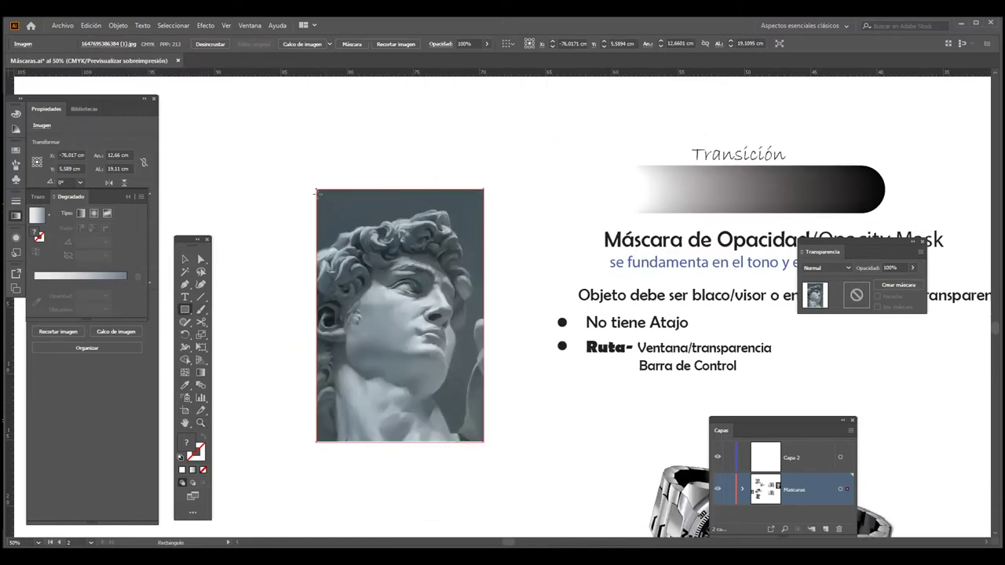
Draw a 12.66 × 19.11 cm rectangle over the David photo and fill it with a white-to-black gradient
drag(315, 188, 483, 442)
click(186, 260)
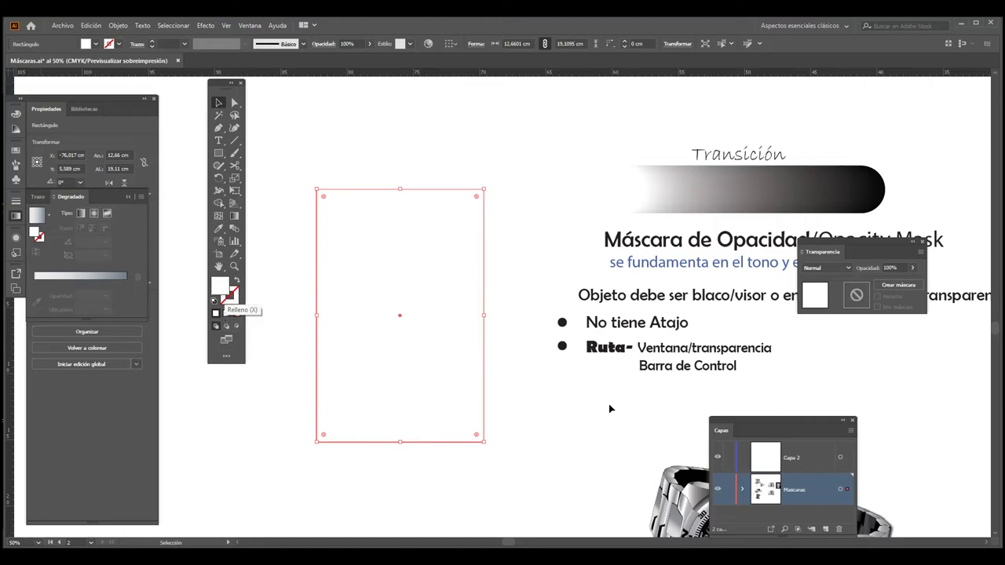
key(period)
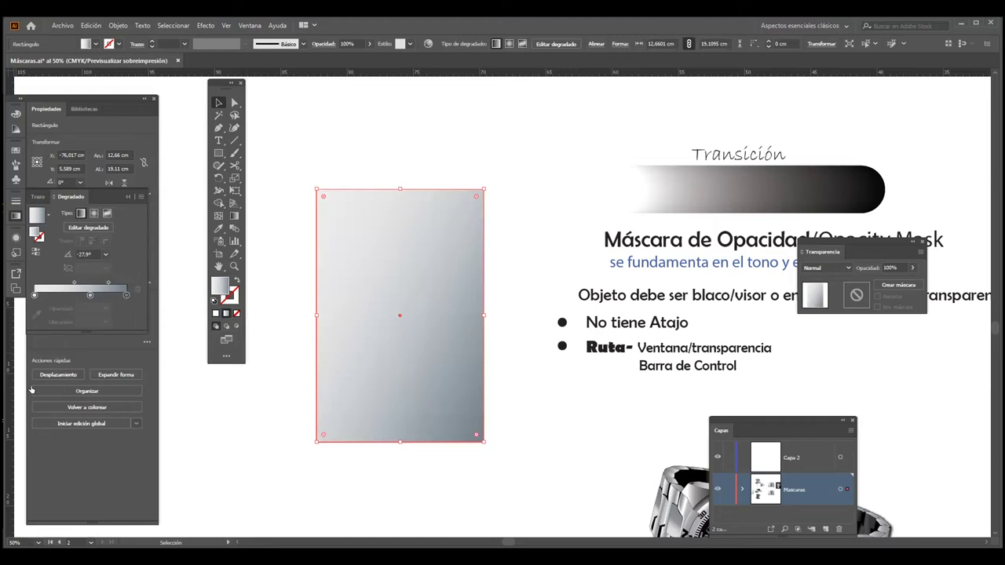
double_click(125, 295)
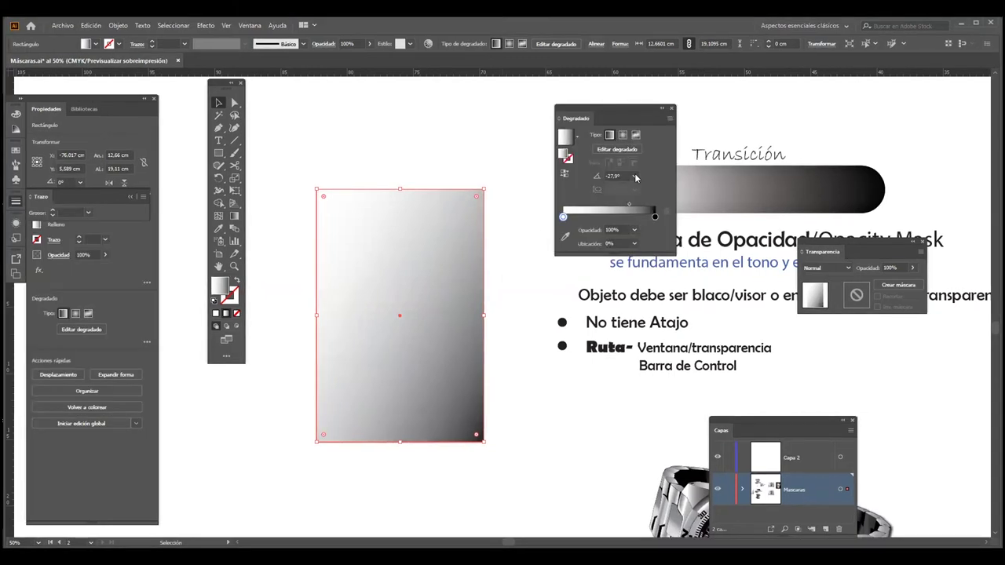
Set the gradient angle to 0° and move its midpoint to 52.32%
click(635, 176)
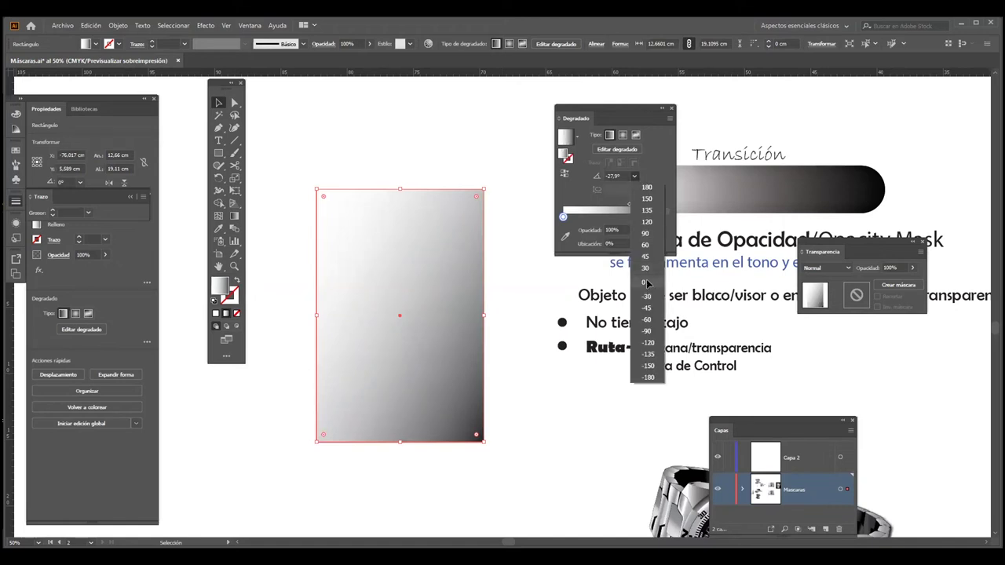
click(511, 202)
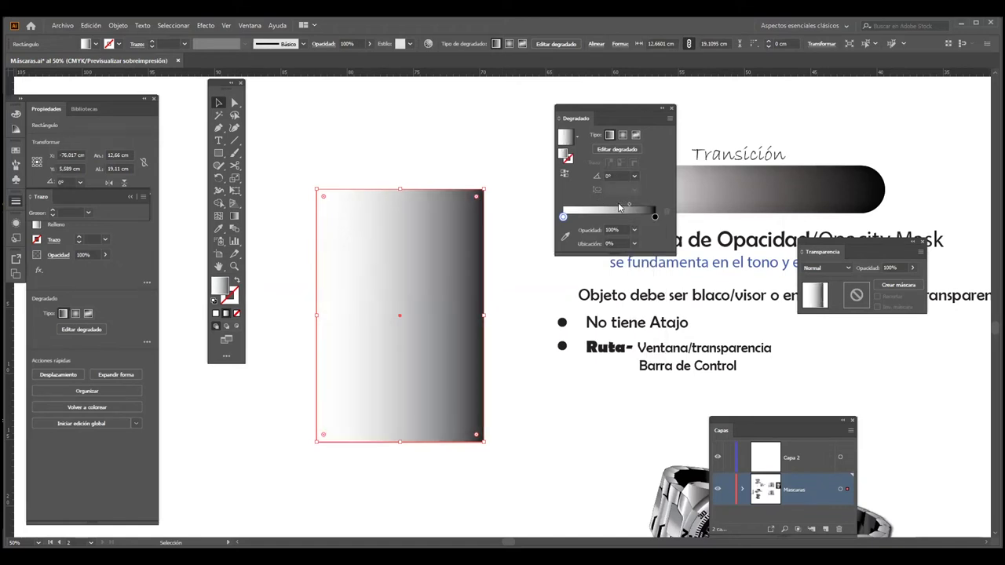
drag(628, 205, 605, 205)
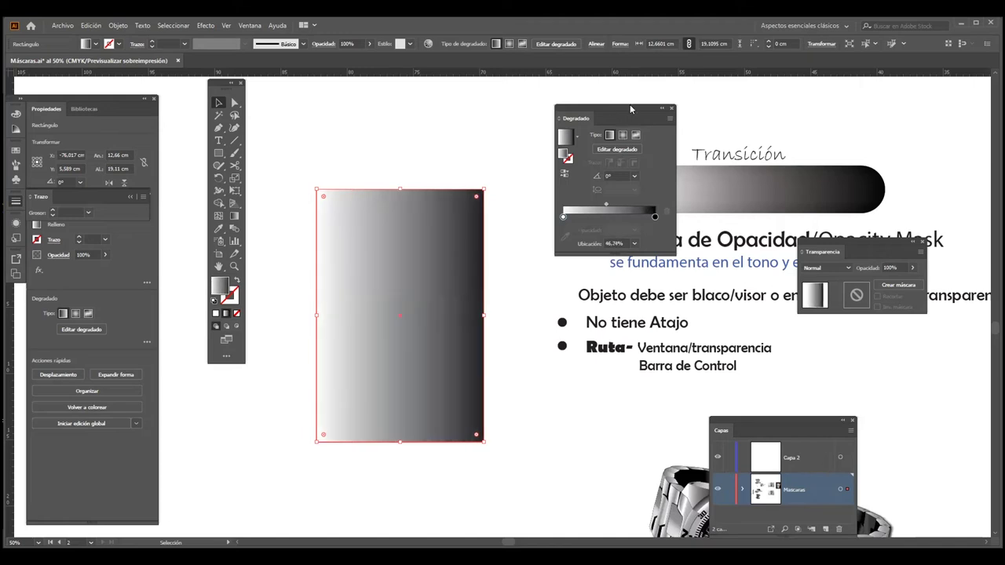
drag(602, 205, 609, 205)
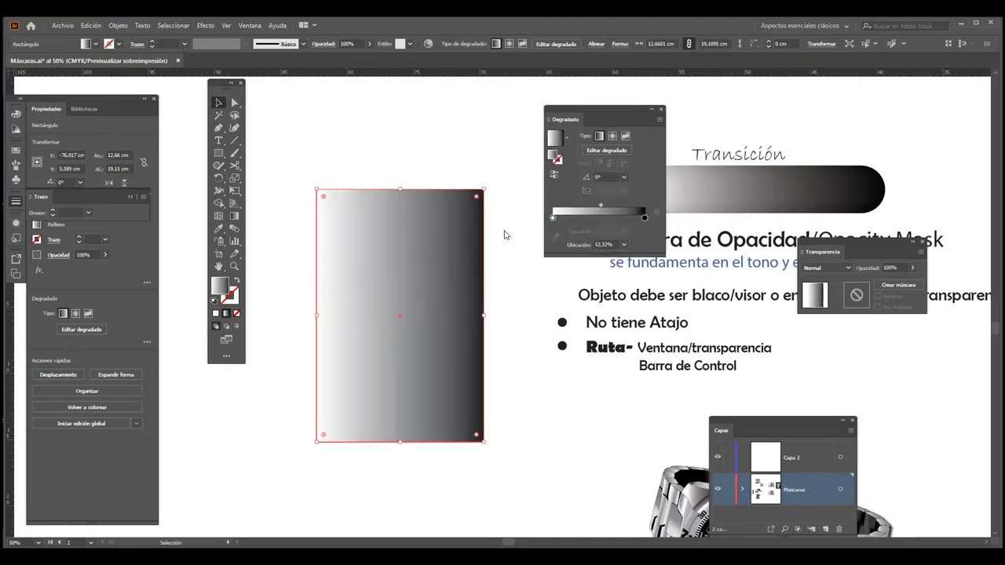
Check the David photo beneath the rectangle, deselect, and move the Degradado panel lower
click(253, 432)
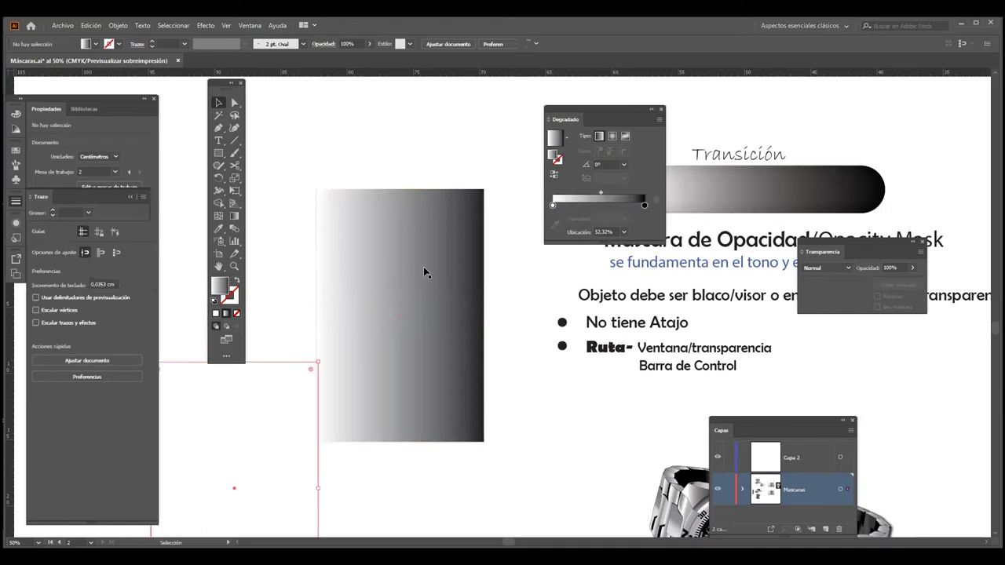
key(ctrl+z)
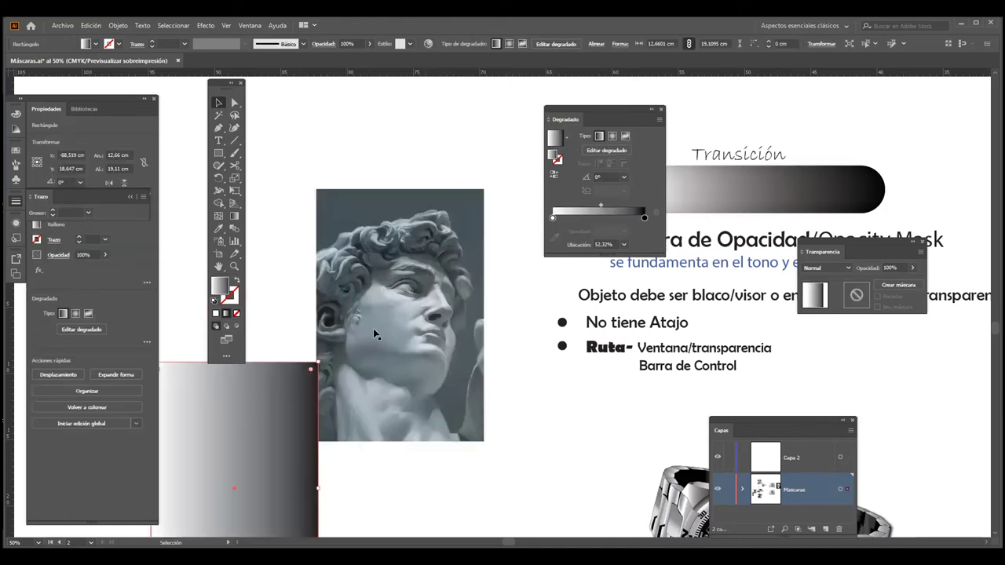
click(416, 259)
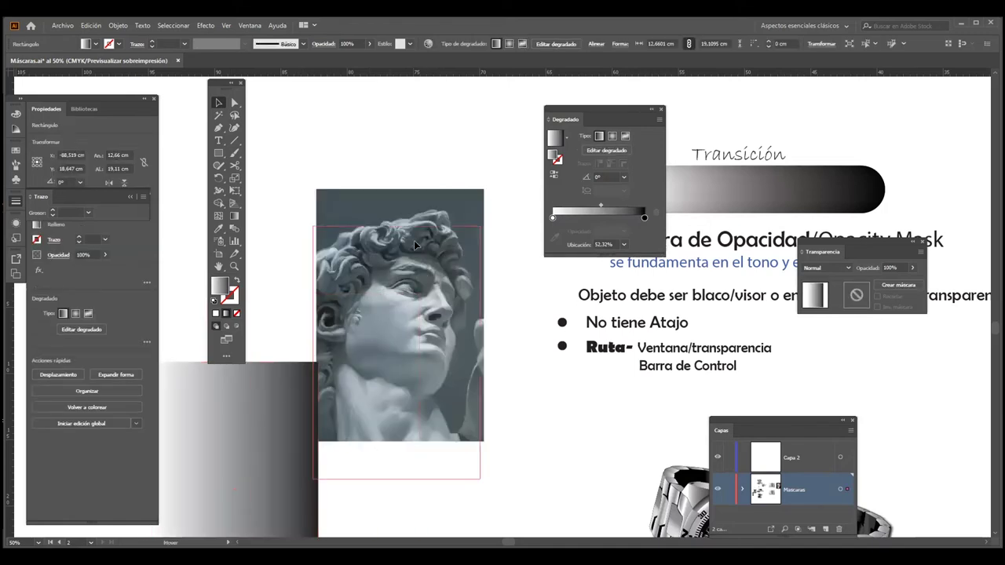
key(ctrl+shift+z)
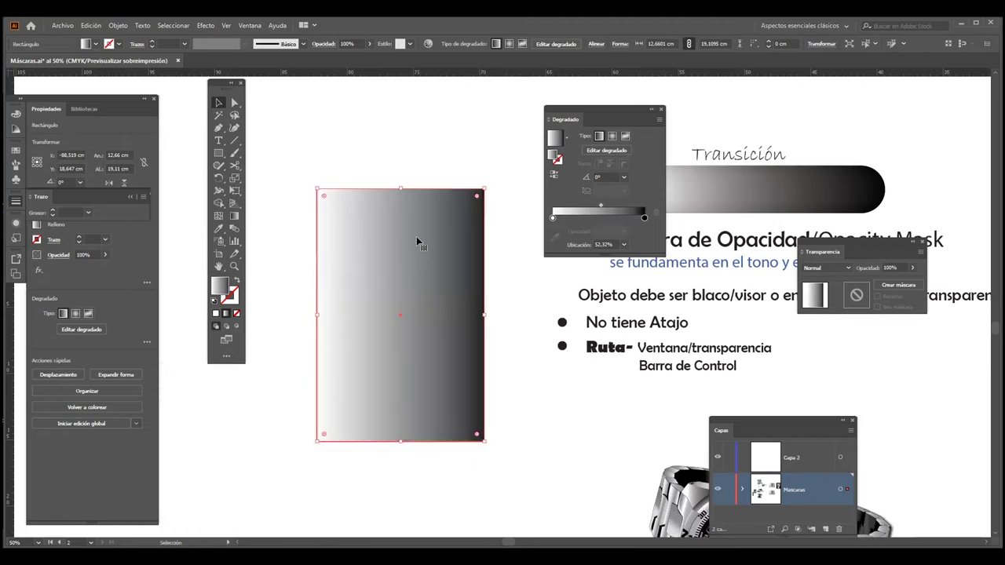
click(598, 105)
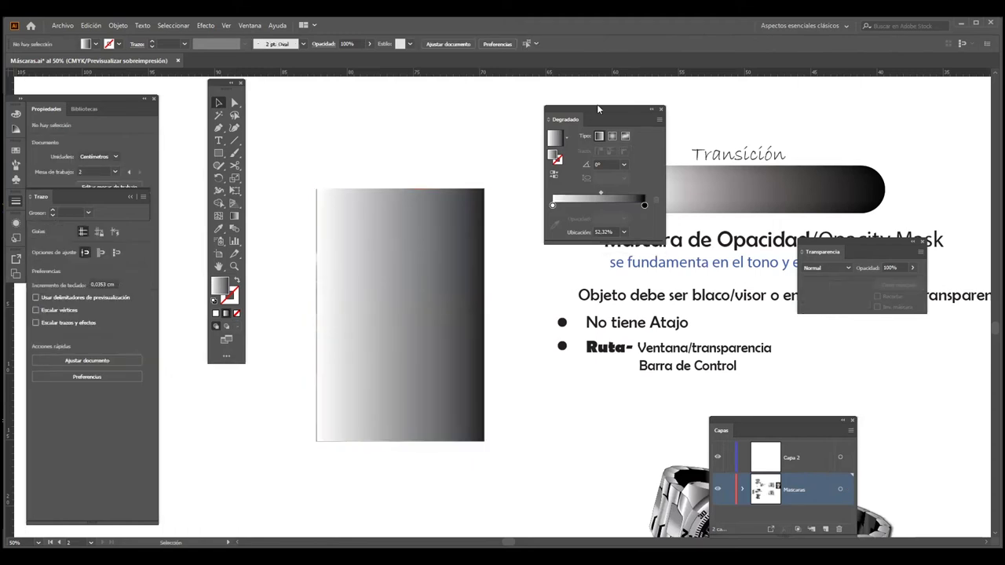
drag(597, 118, 611, 345)
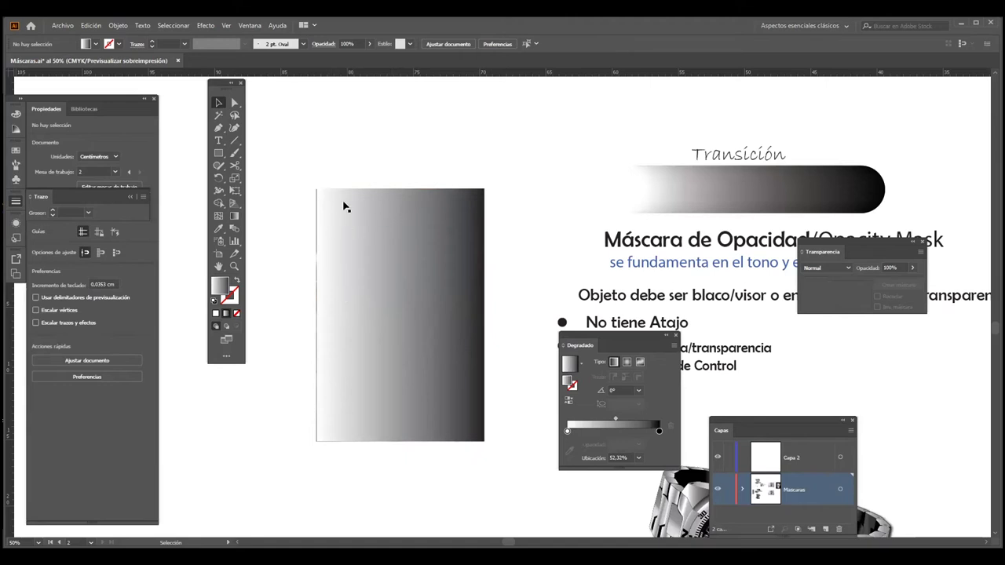
Marquee-select the gradient rectangle together with the David photo, checking the Transparency panel menu without changes
click(416, 268)
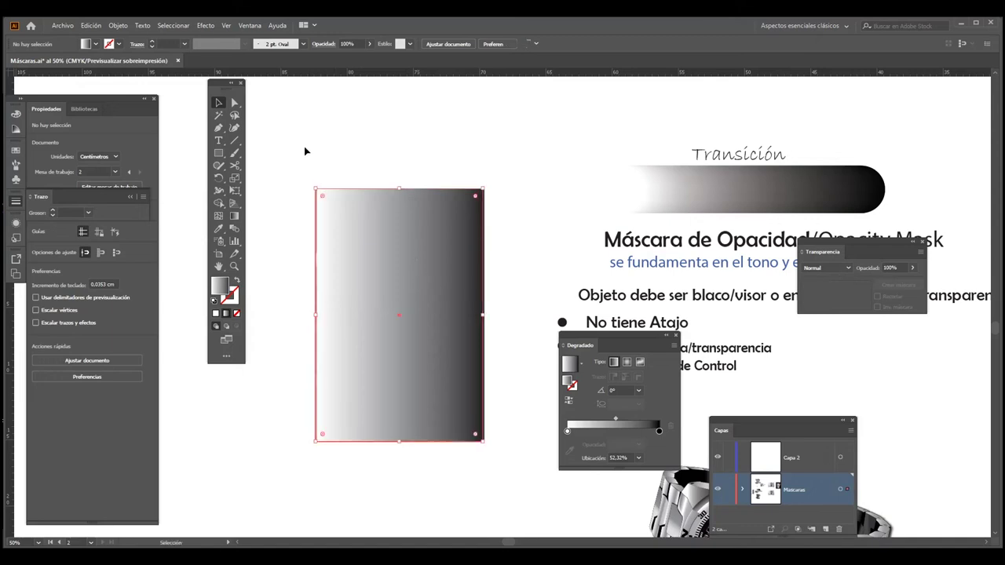
drag(306, 151, 539, 259)
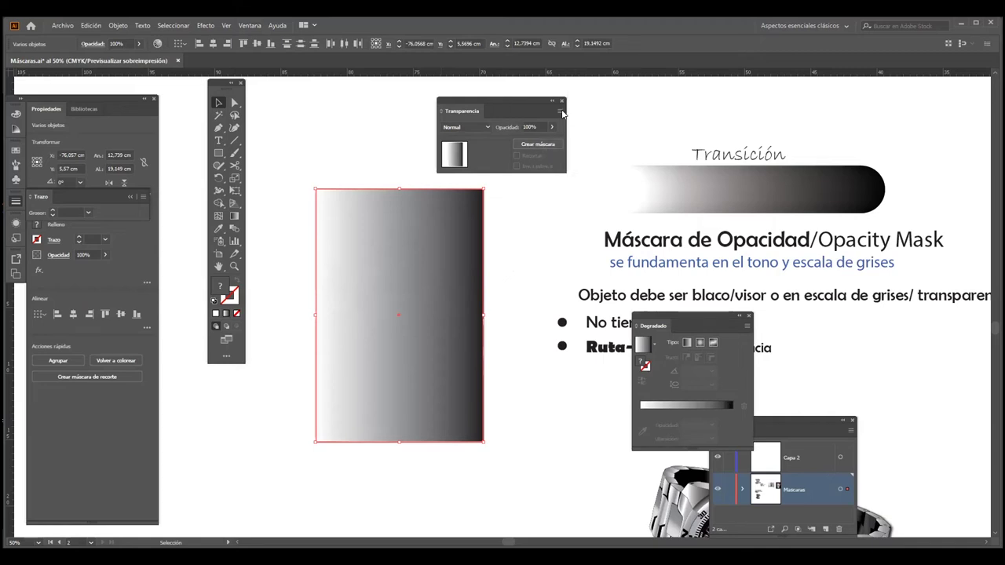
click(560, 113)
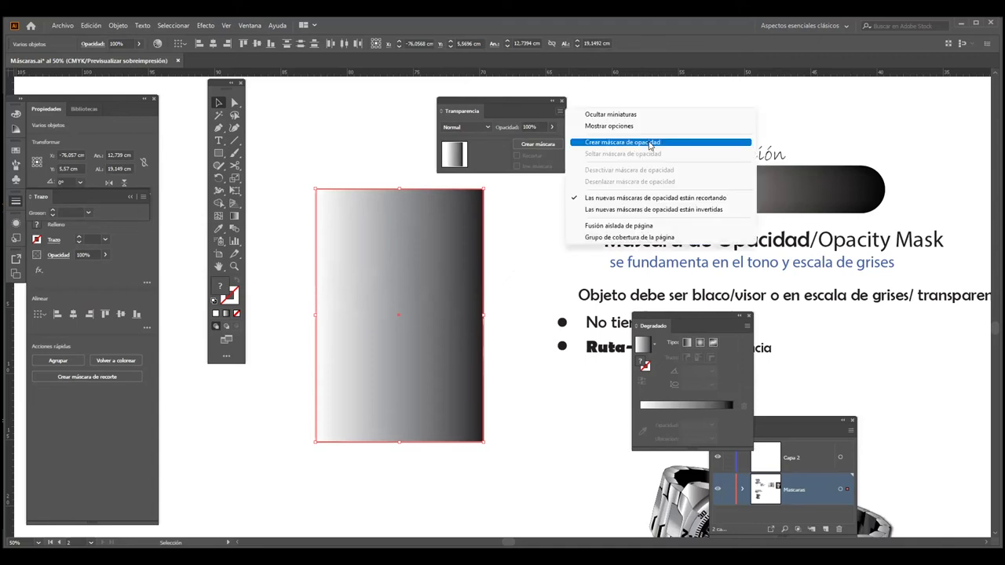
click(528, 104)
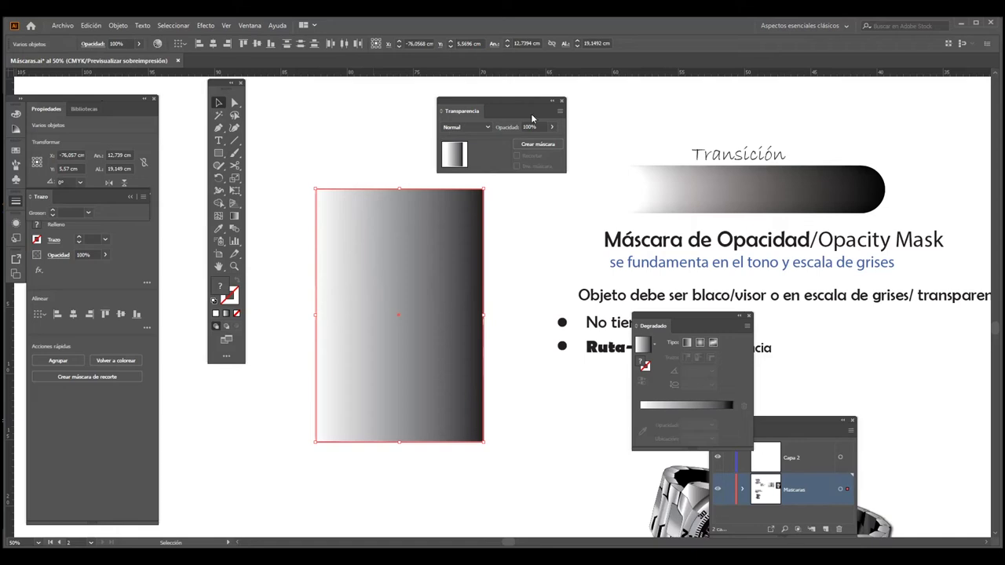
Turn the gradient rectangle into an opacity mask on the statue photo
click(93, 43)
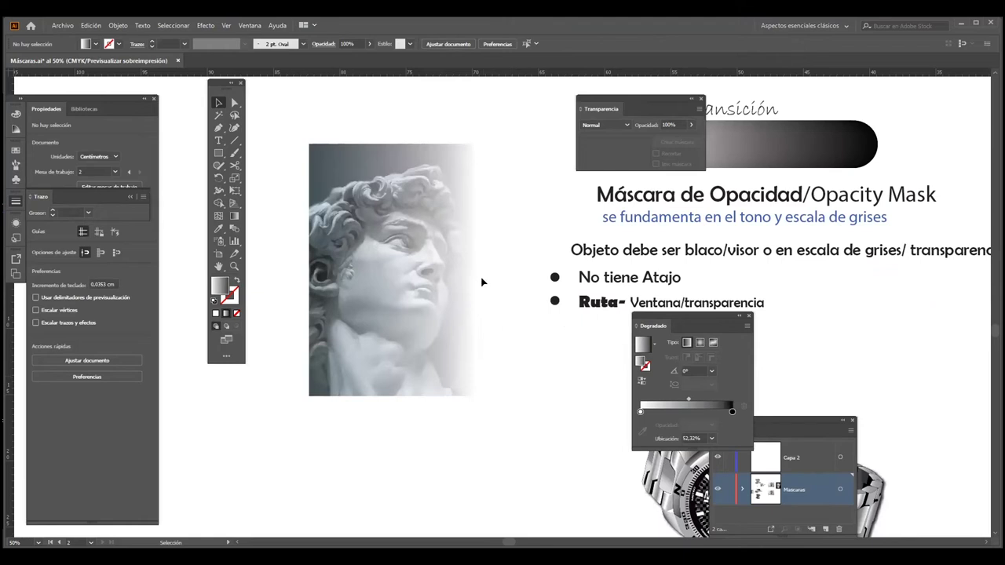
Select the masked statue photo and move the Transparencia panel beside the artwork
click(416, 166)
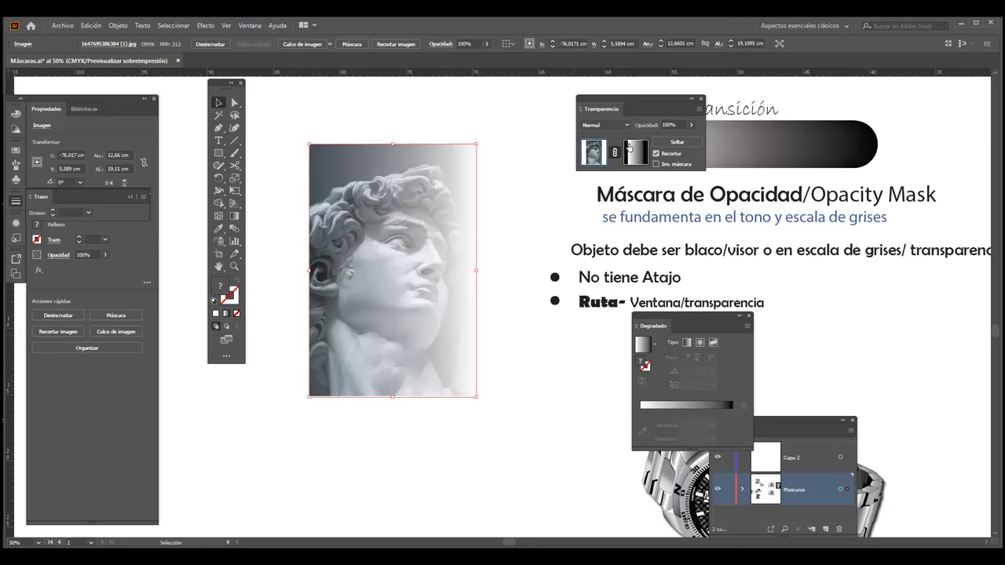
drag(640, 99, 563, 108)
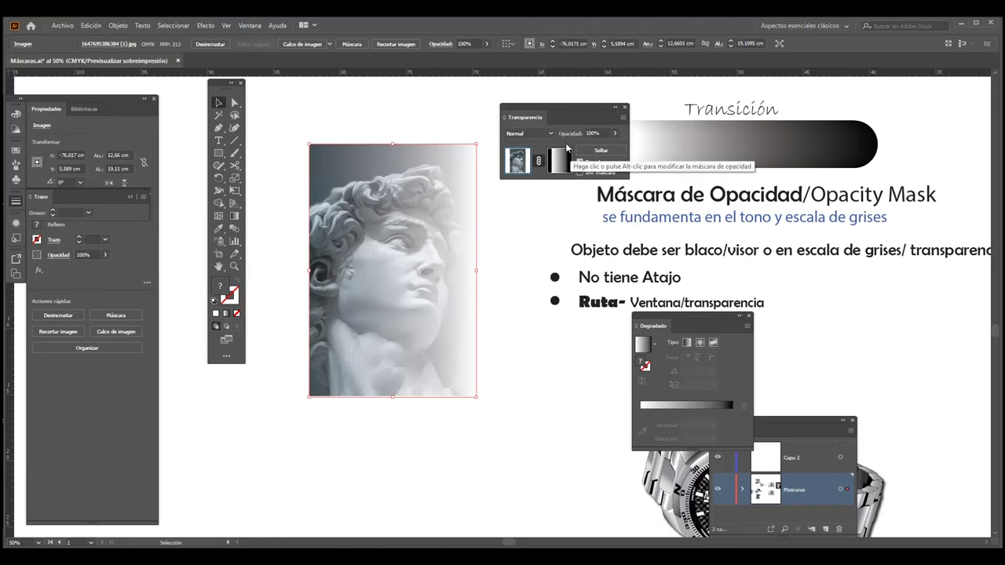
Edit the statue's opacity mask and shift its gradient midpoint to 29.42%
click(558, 161)
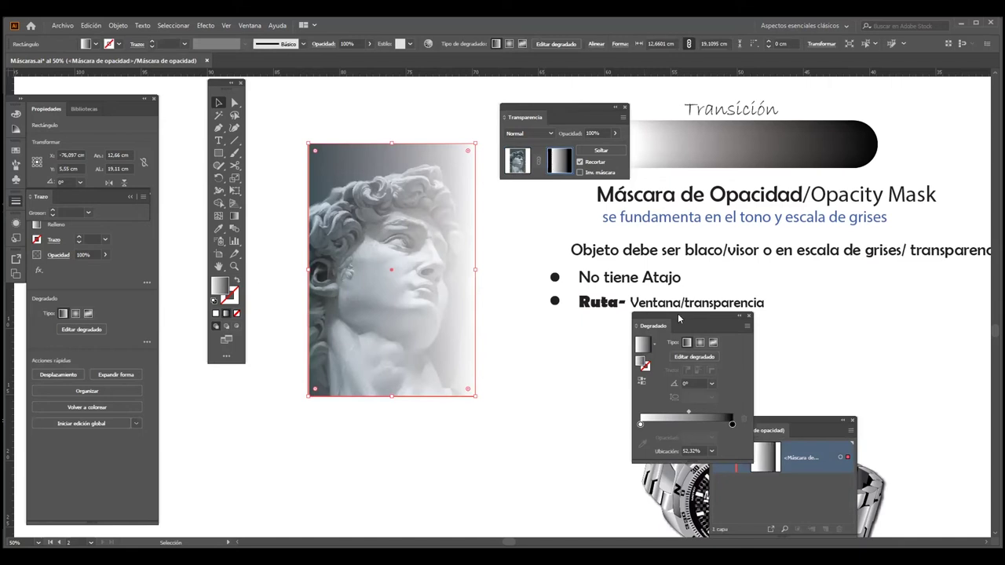
drag(690, 325, 583, 237)
drag(583, 324, 601, 324)
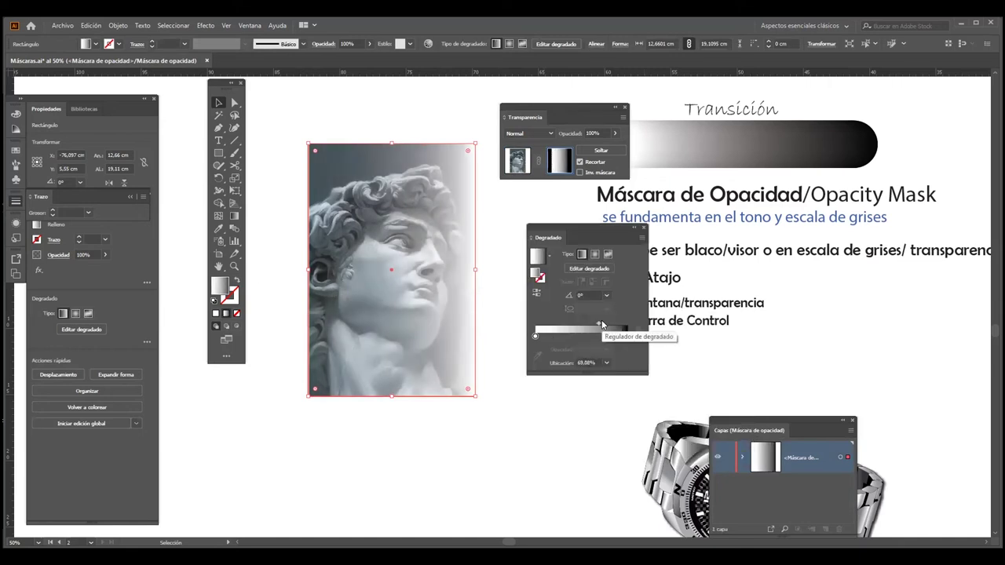
key(ctrl+z)
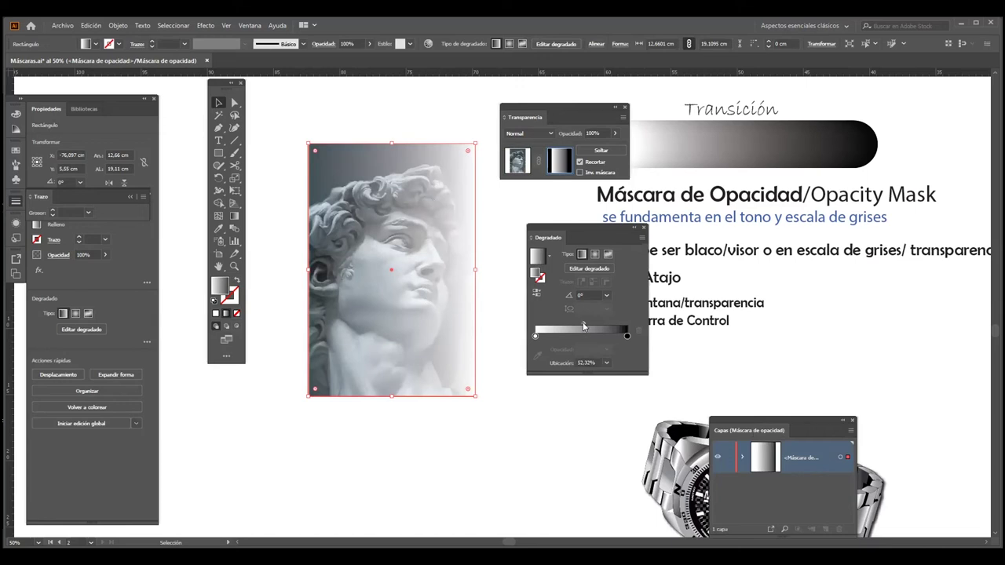
mouse_move(583, 326)
mouse_down()
mouse_move(599, 324)
mouse_move(561, 325)
mouse_up()
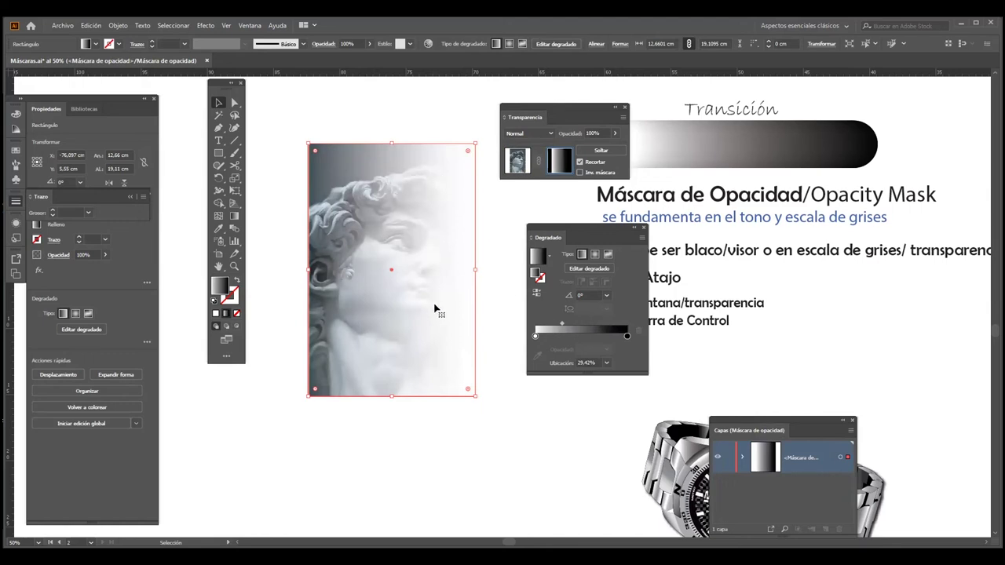
Set the mask gradient angle to -30° and arrange the gradient and layers panels near the artwork
click(606, 297)
click(619, 417)
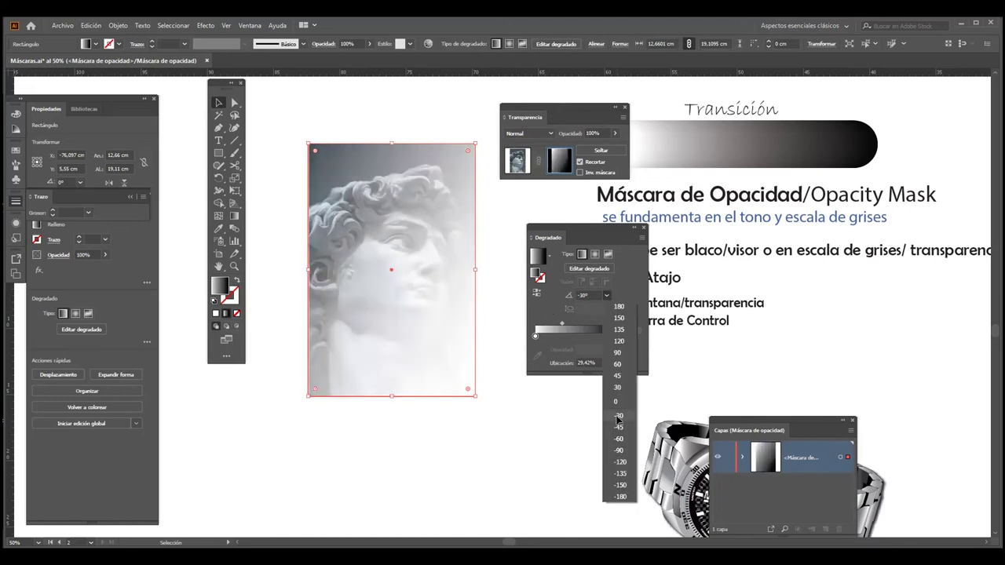
click(605, 229)
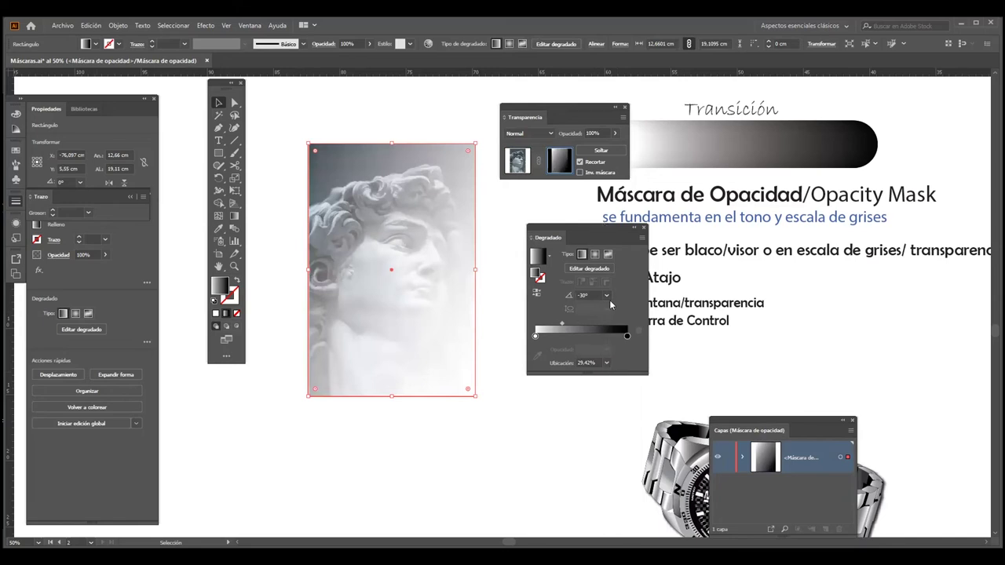
drag(533, 235, 536, 226)
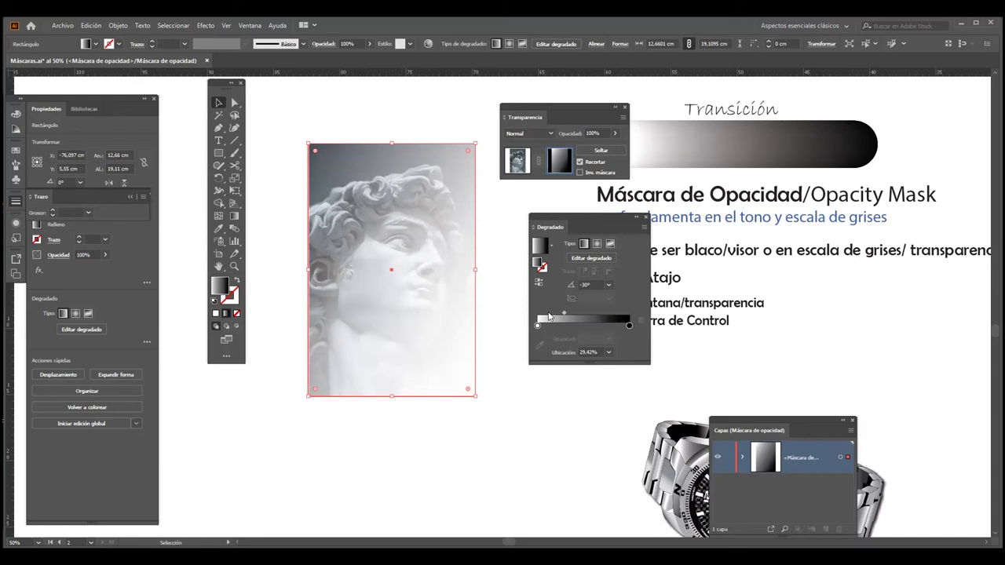
drag(776, 424, 704, 233)
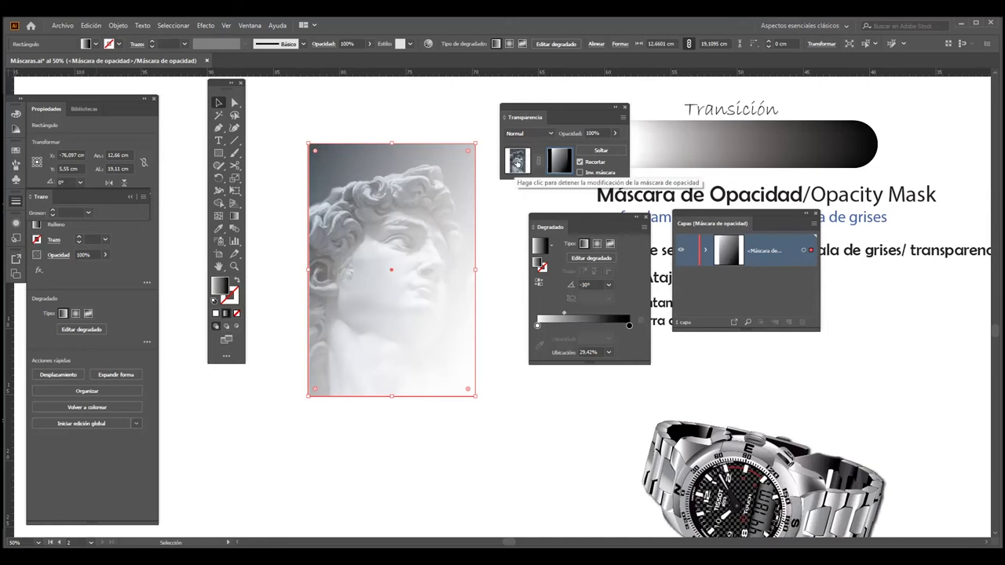
Leave mask editing and pan to the watch and its mirrored reflection
click(517, 161)
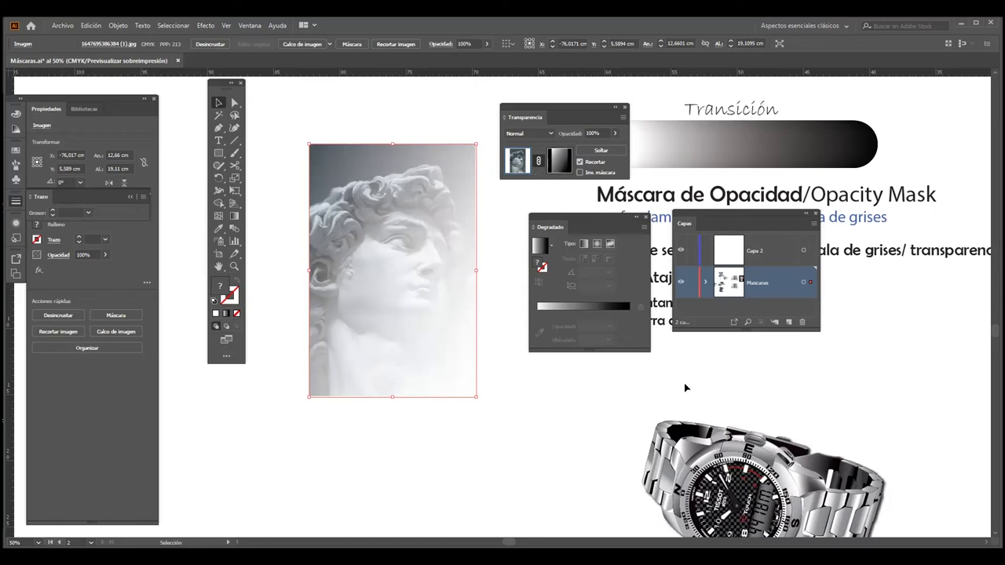
drag(429, 166, 231, 96)
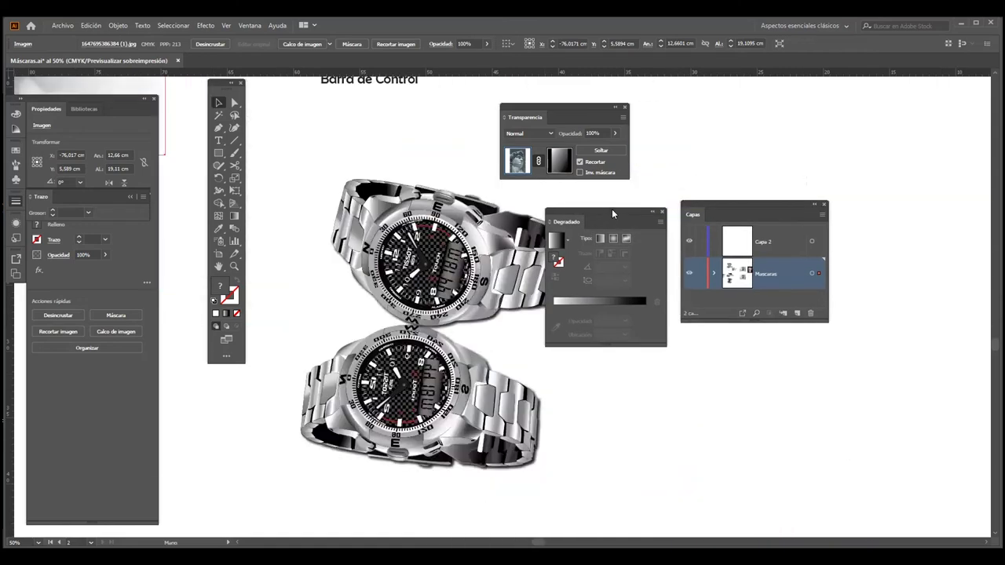
drag(612, 211, 762, 353)
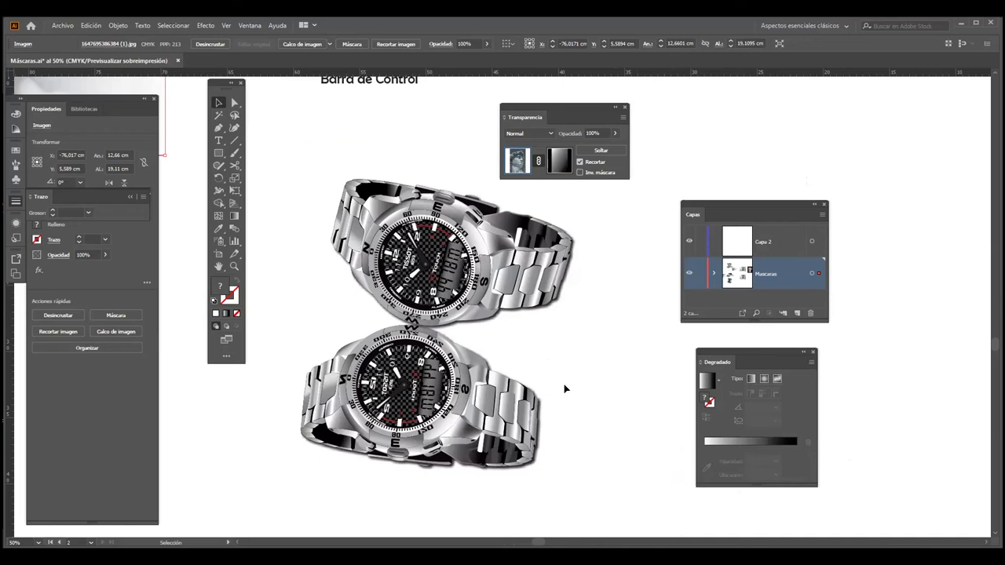
drag(567, 370, 591, 358)
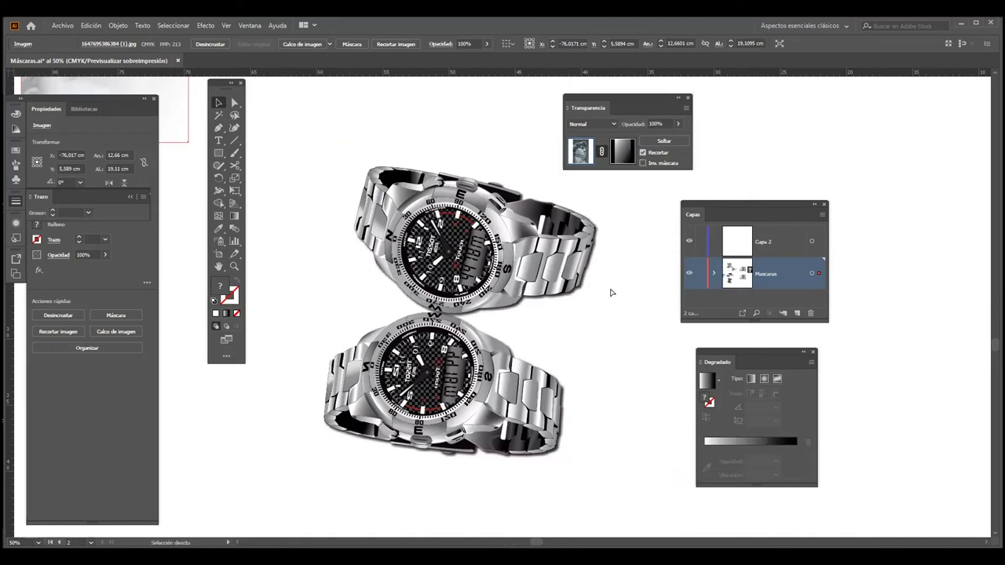
key(ctrl+y)
key(ctrl+y)
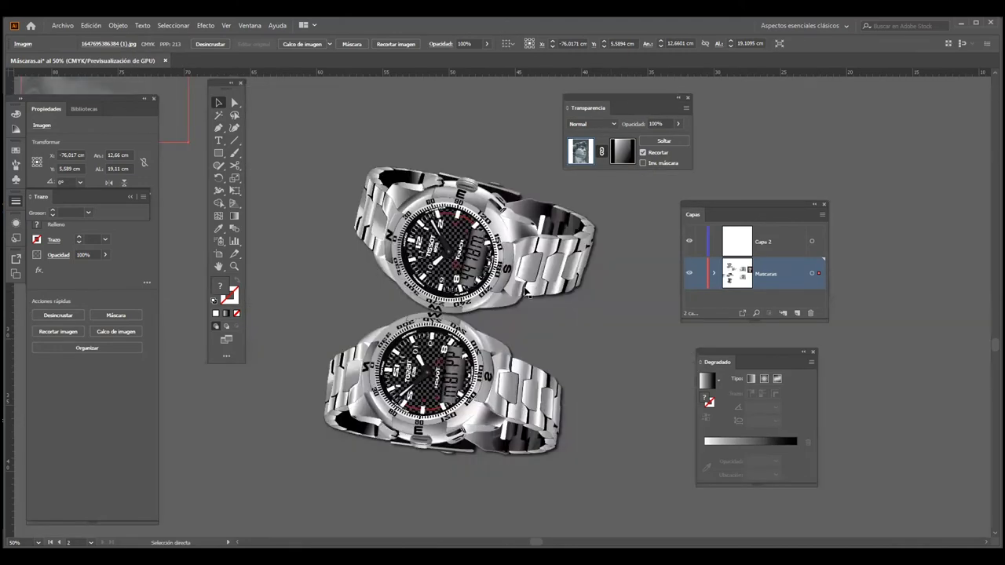
key(ctrl+alt+shift+y)
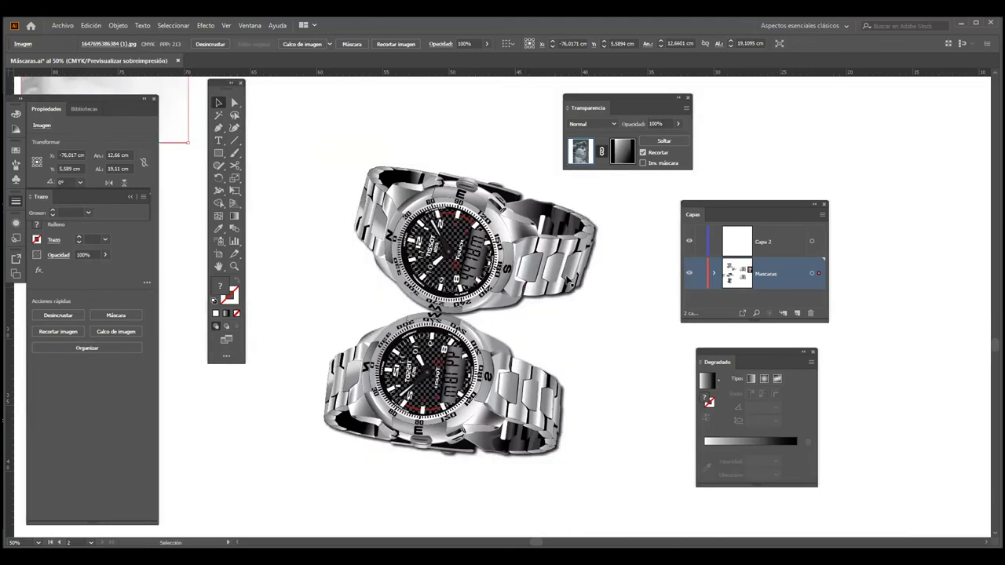
click(631, 319)
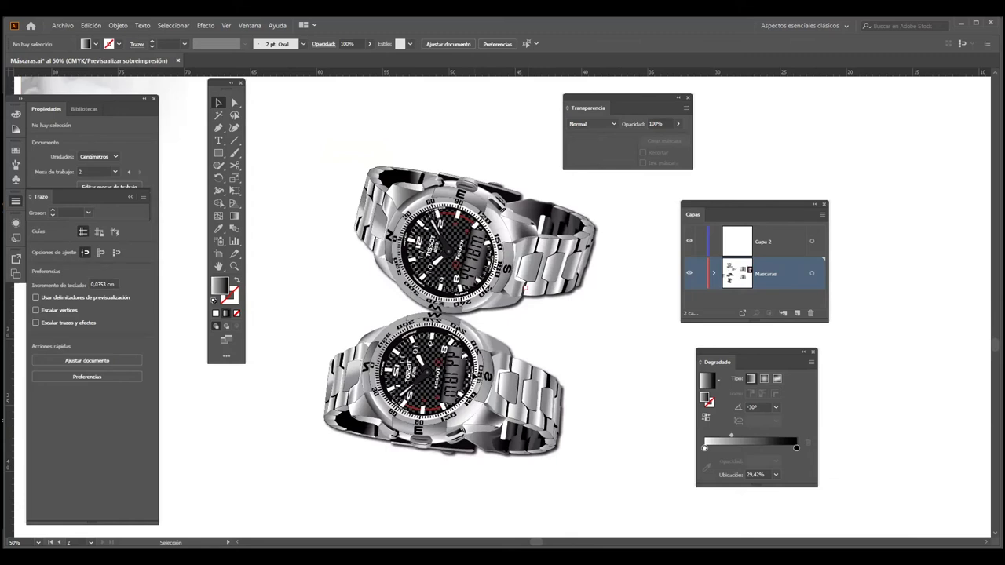
click(479, 345)
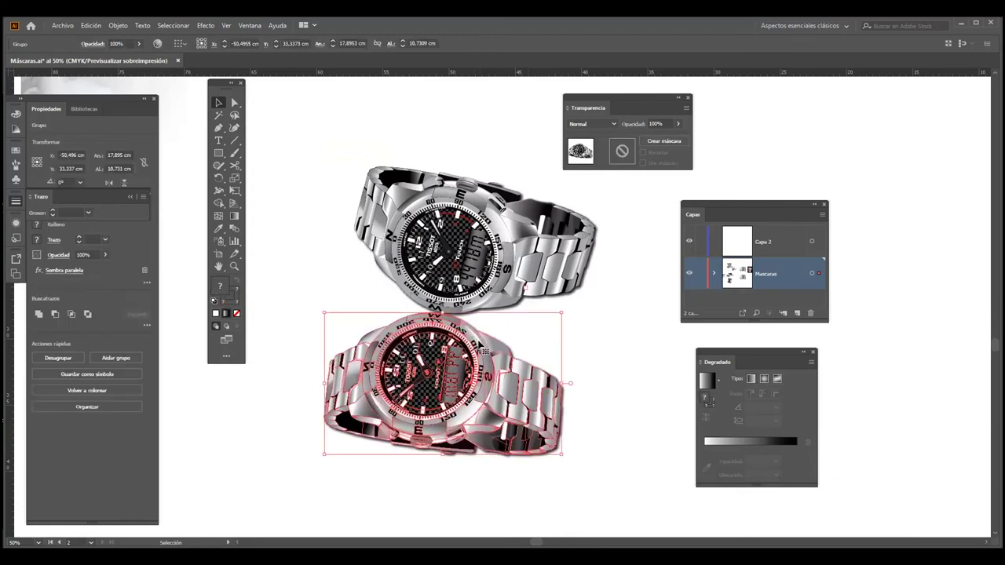
click(593, 363)
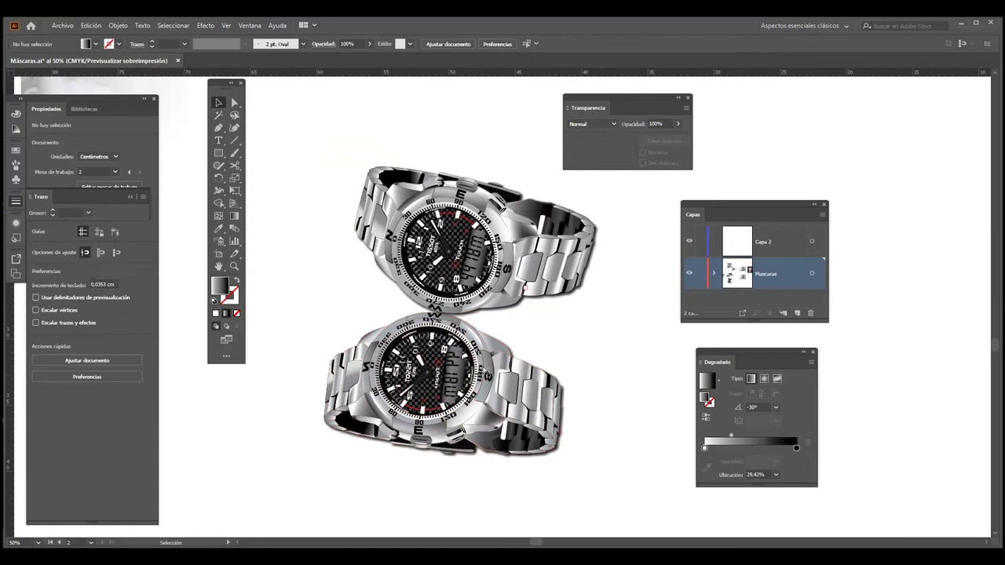
key(a)
key(ctrl+y)
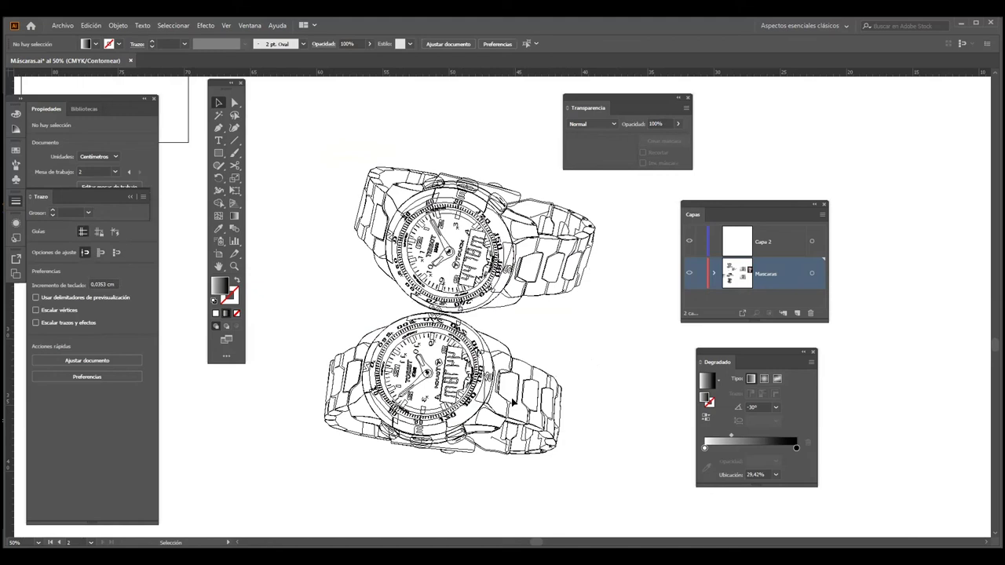
key(a)
key(ctrl+y)
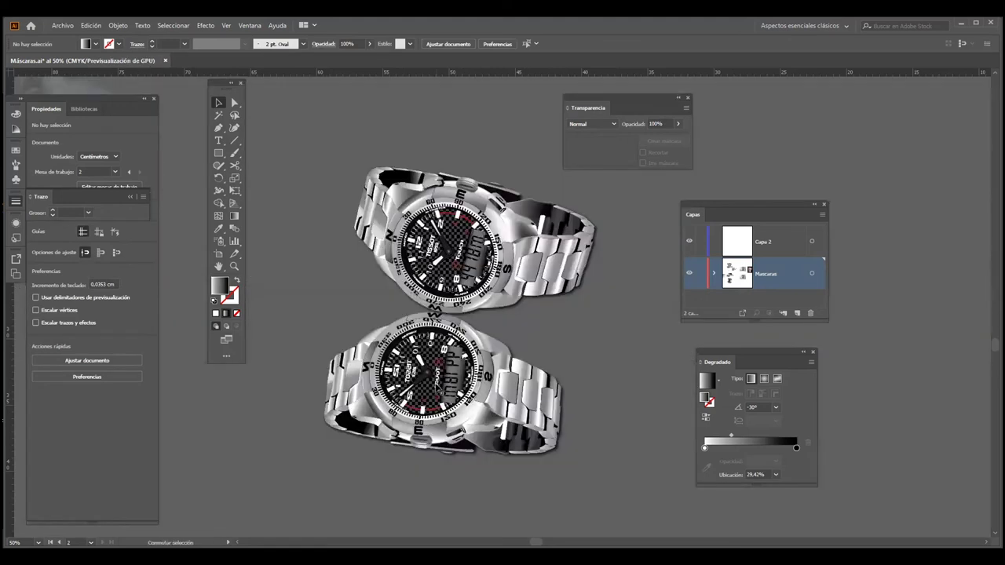
key(ctrl+alt+shift+y)
click(486, 346)
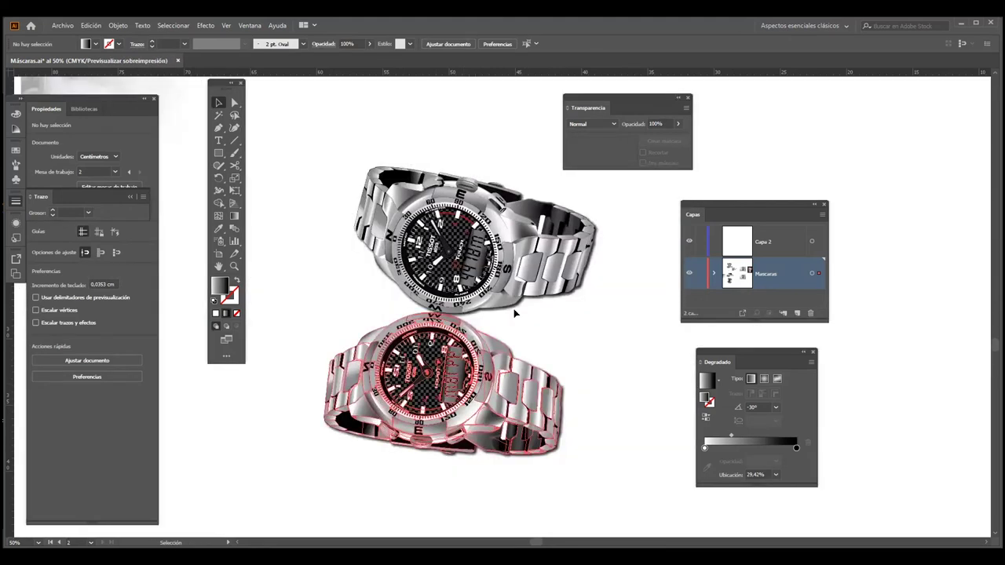
Rasterize the reflected watch in CMYK at Pantalla (72 ppp) with a white background
click(116, 29)
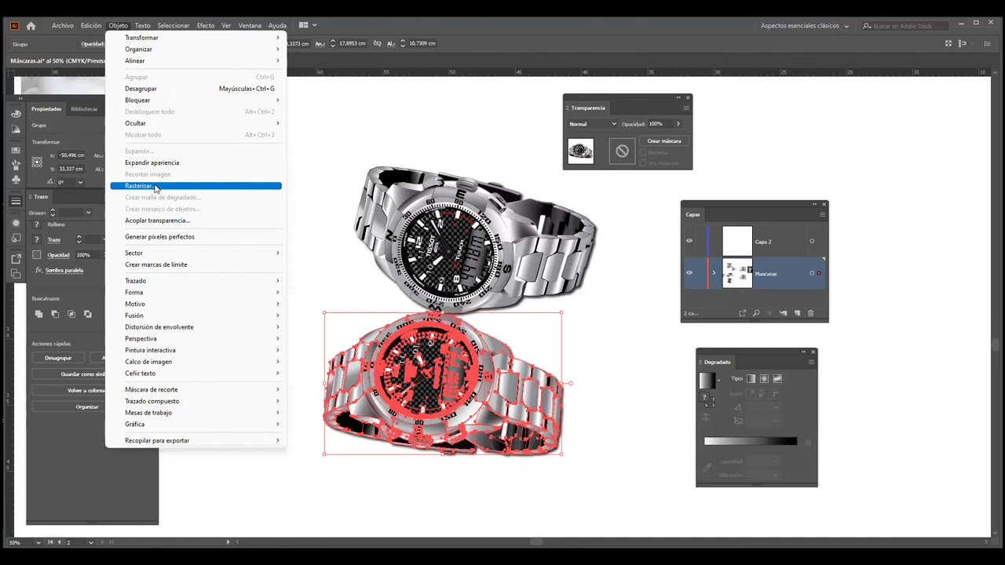
click(156, 188)
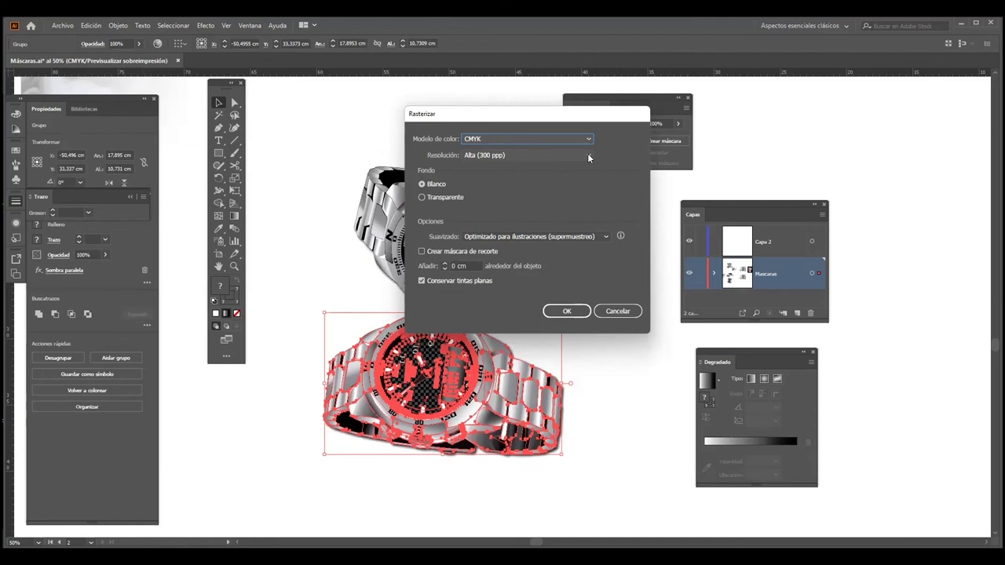
click(589, 157)
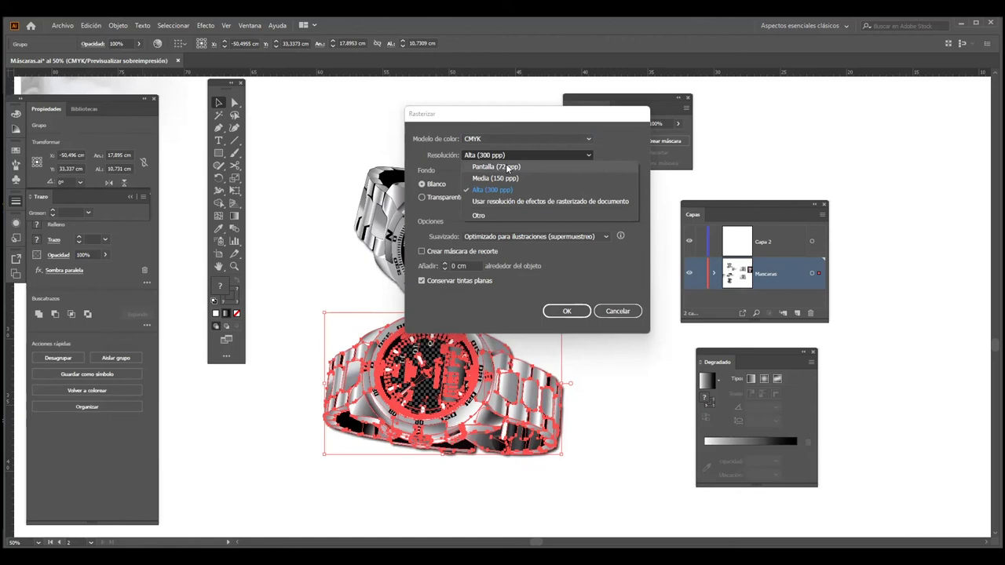
click(507, 168)
click(588, 140)
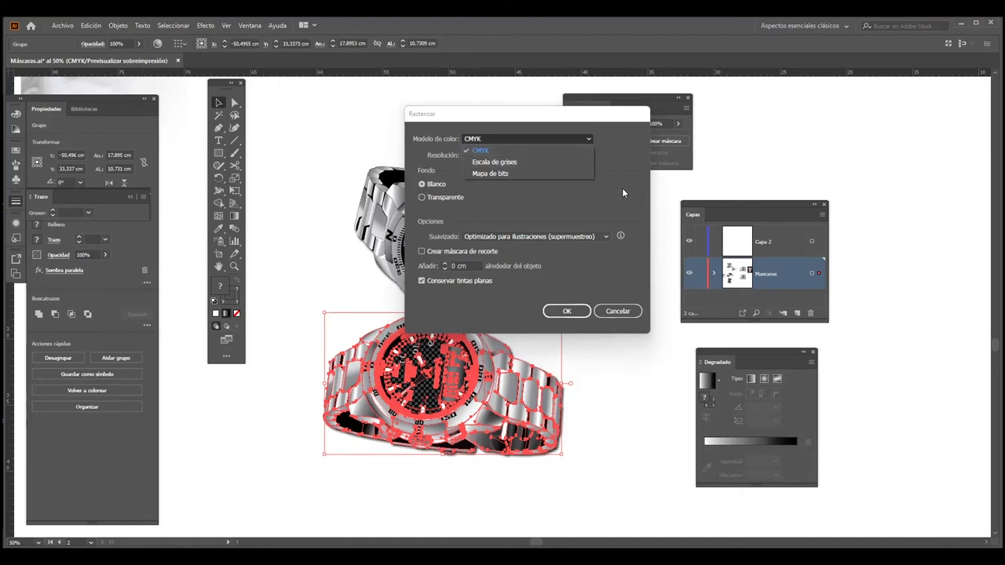
click(570, 311)
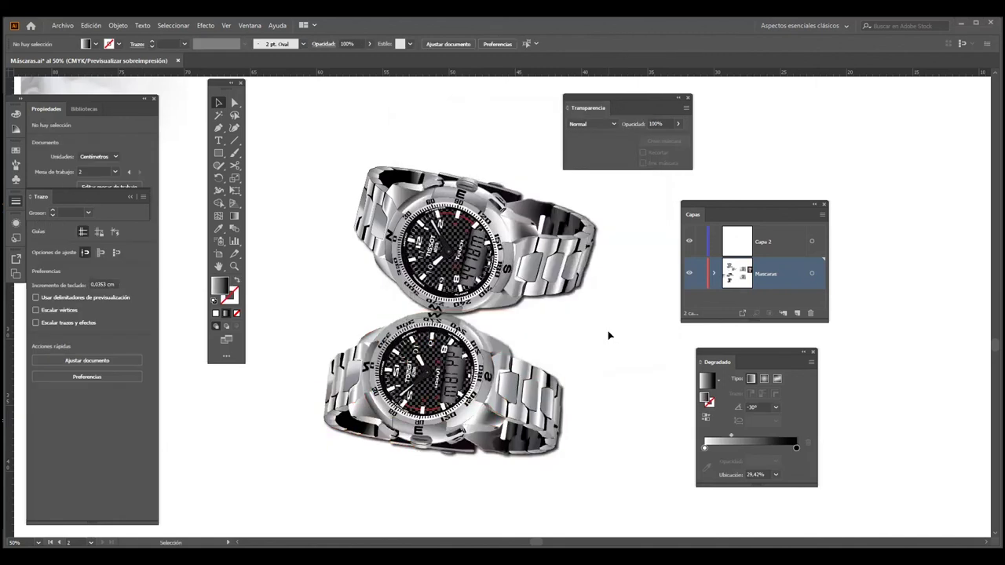
Check the rasterized watch in outline view, then return to preview with overprint preview on
key(ctrl+y)
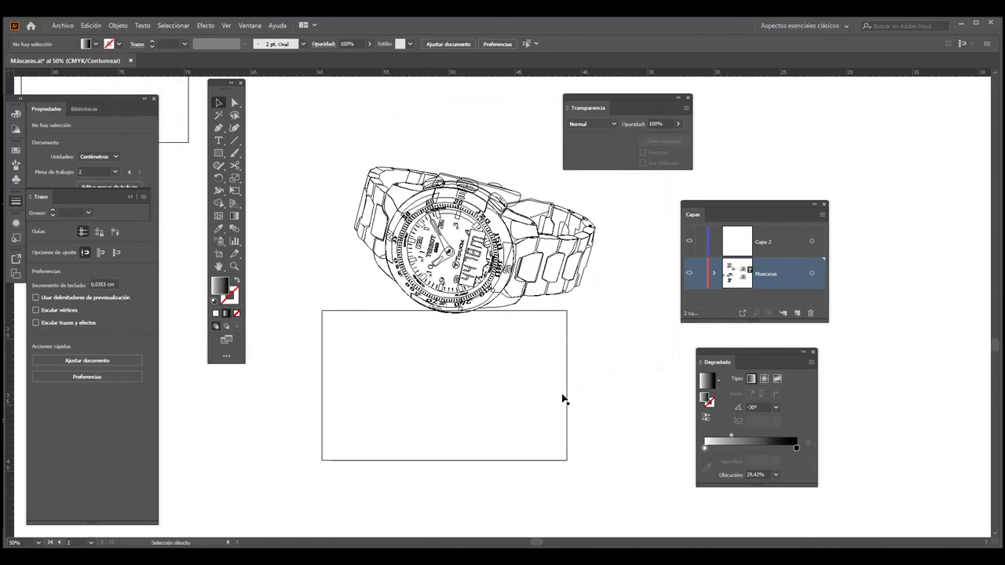
key(ctrl+y)
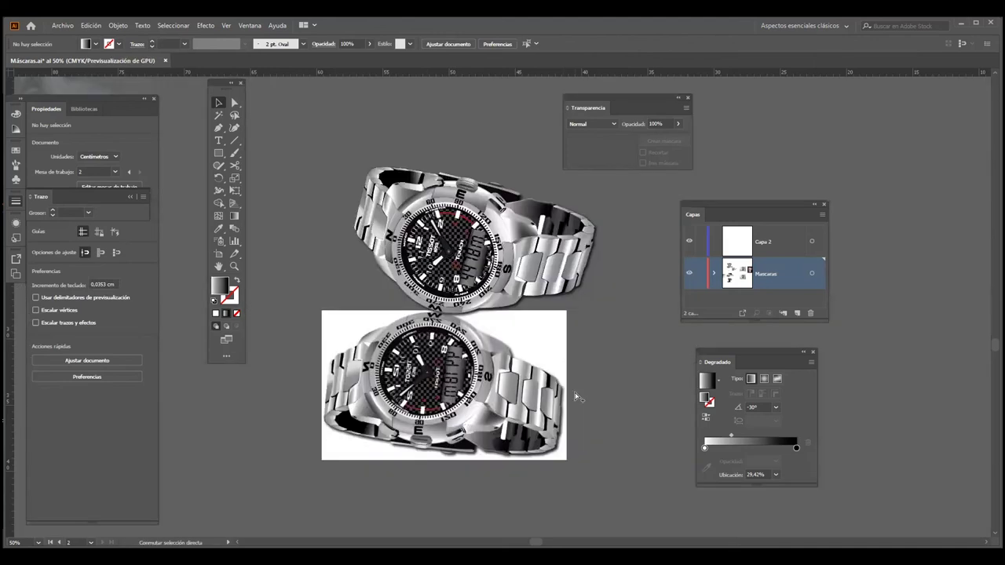
key(ctrl+alt+shift+y)
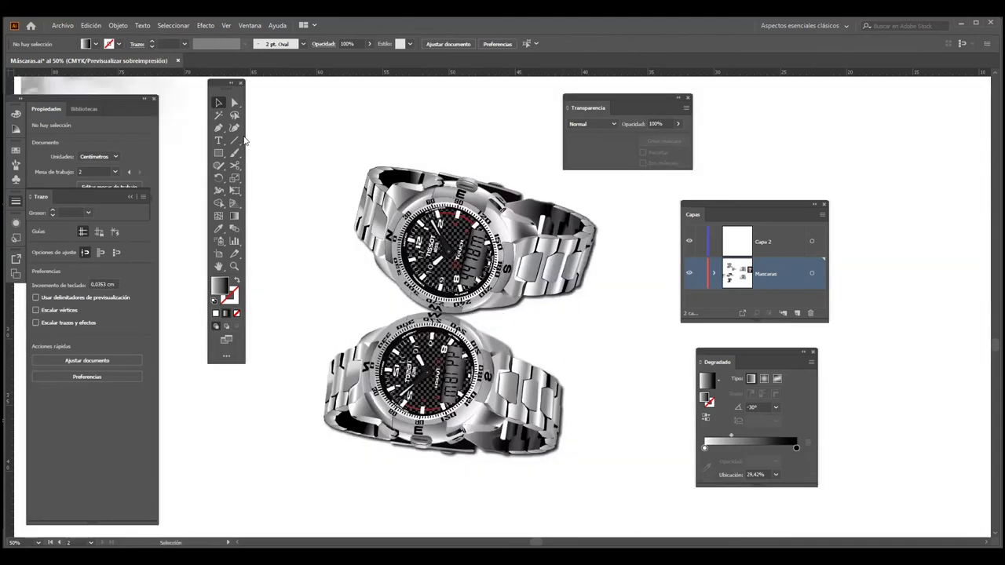
Draw a rectangle over the lower watch with a lightened white-to-black gradient fill
click(218, 152)
drag(305, 310, 588, 465)
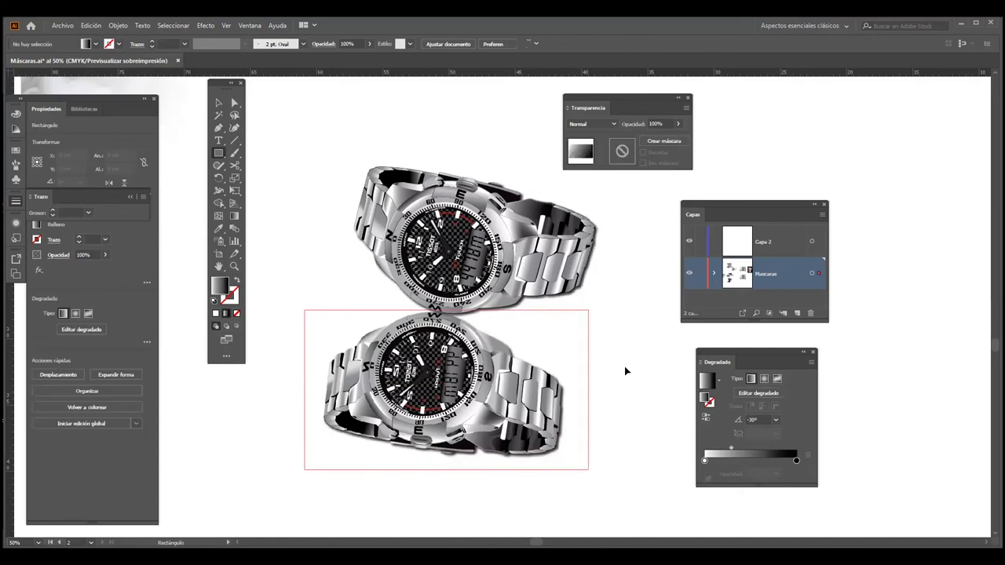
key(period)
key(v)
key(ctrl+shift+a)
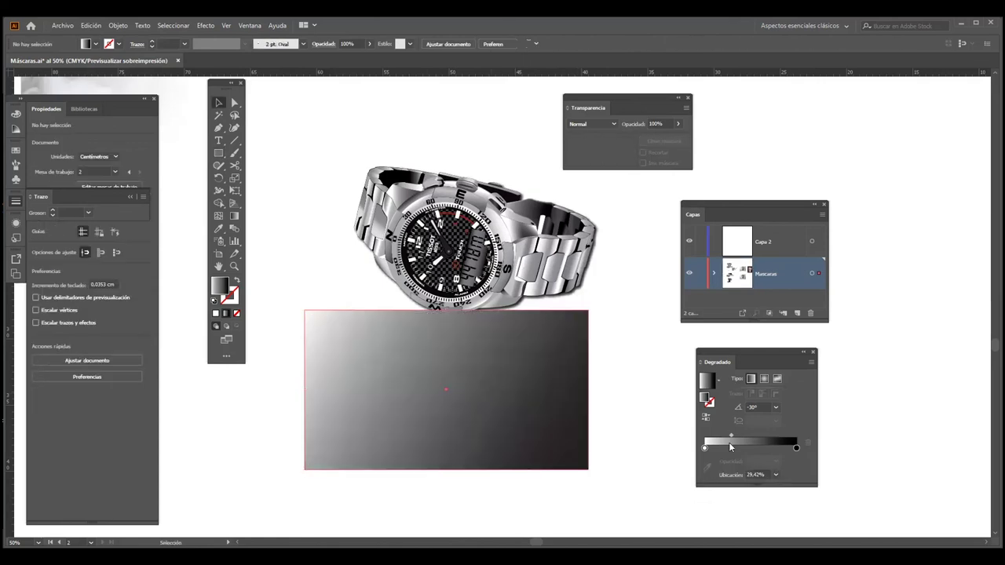
key(ctrl+z)
drag(732, 447, 755, 447)
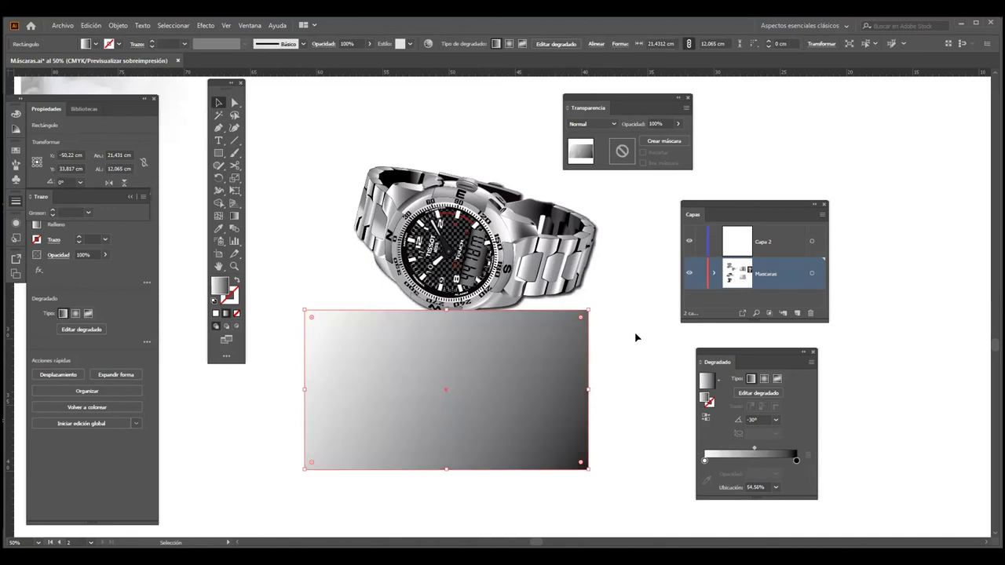
Make the gradient rectangle an opacity mask on the reflected watch
shift+click(505, 396)
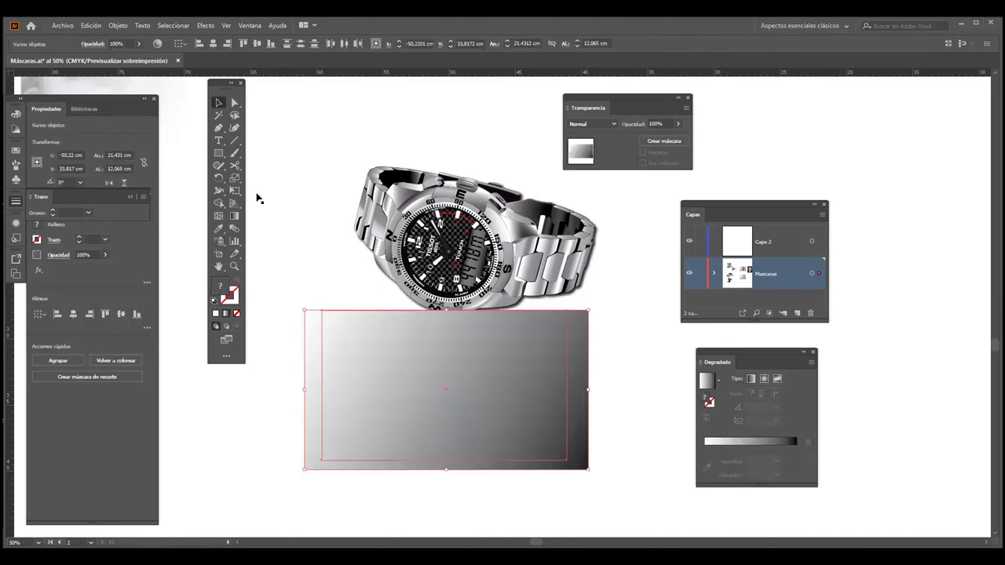
drag(591, 107, 542, 121)
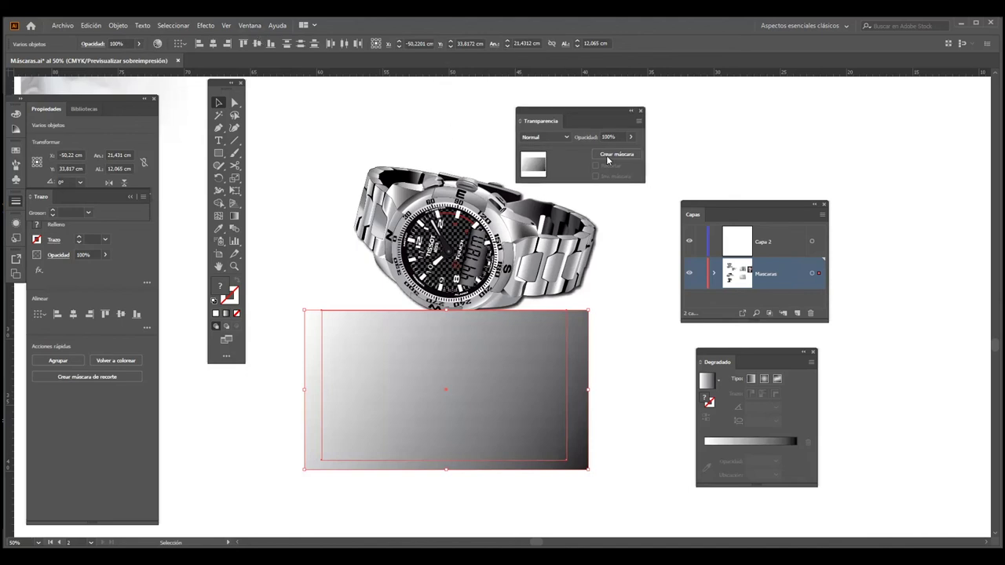
click(641, 122)
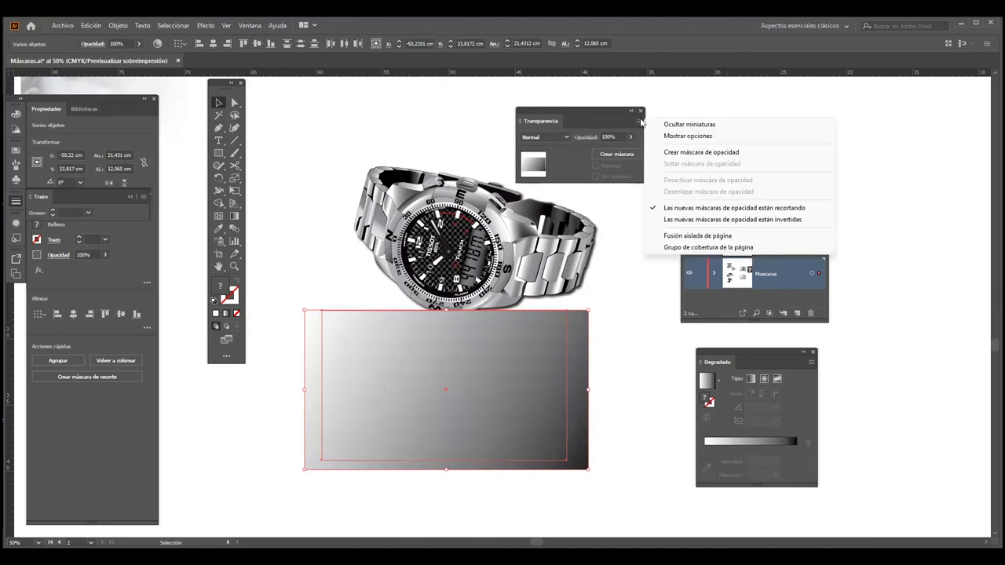
click(617, 156)
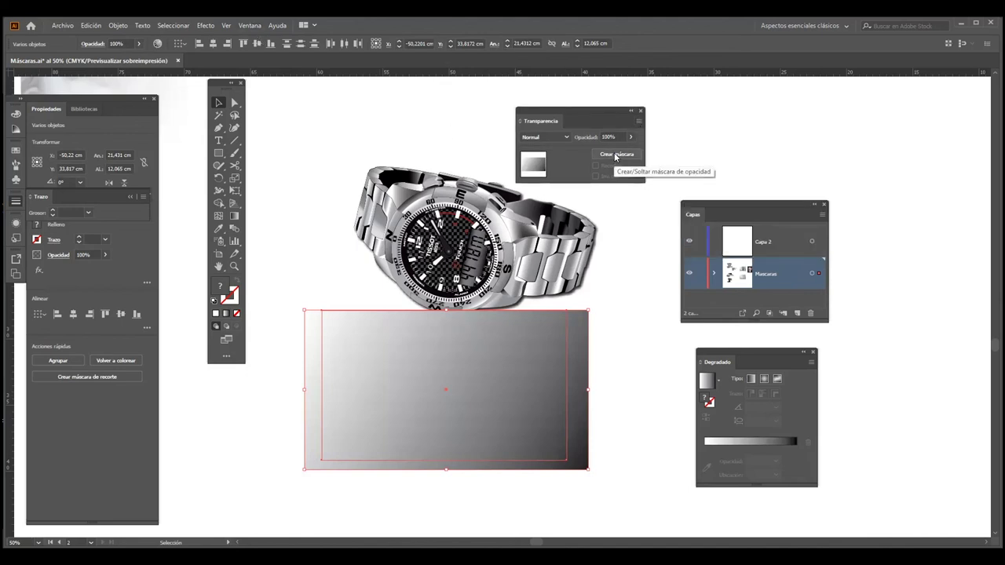
click(616, 154)
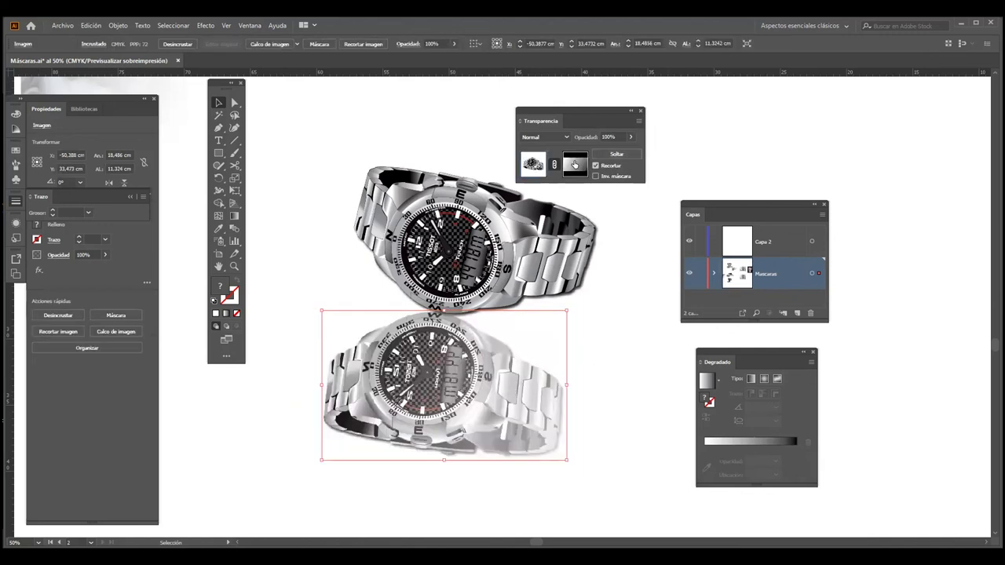
Edit the reflection's mask and set its gradient angle to 90°
click(574, 164)
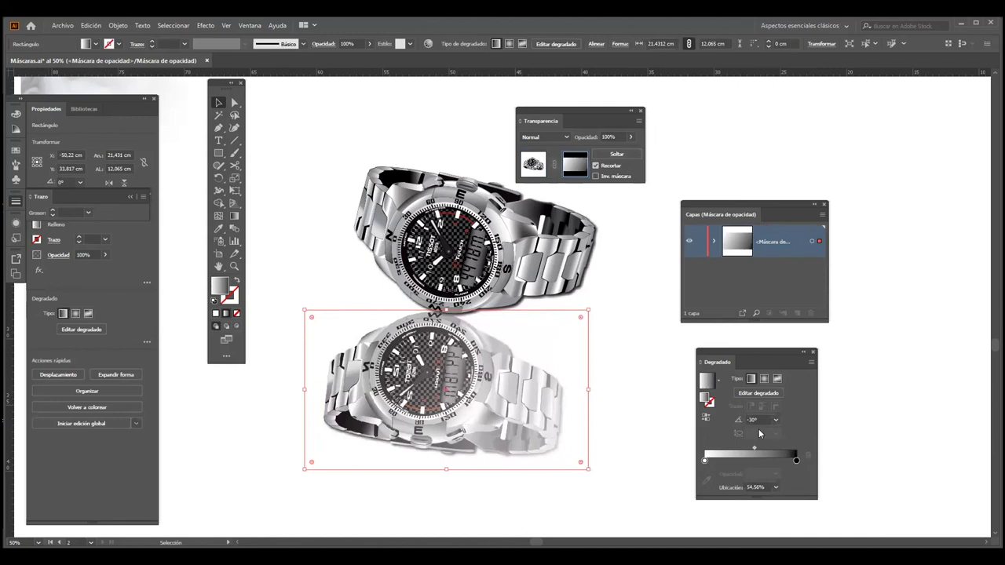
click(775, 420)
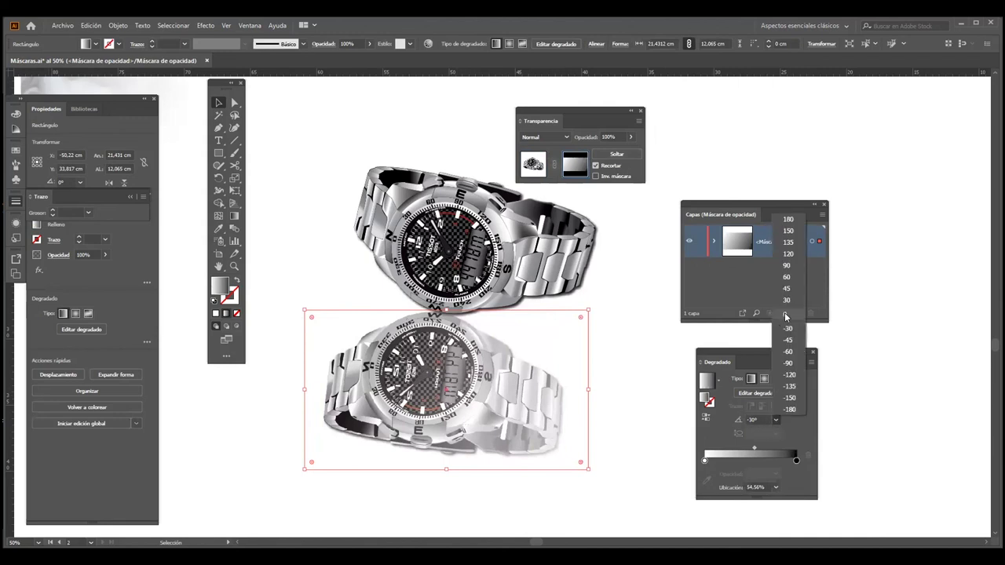
click(785, 315)
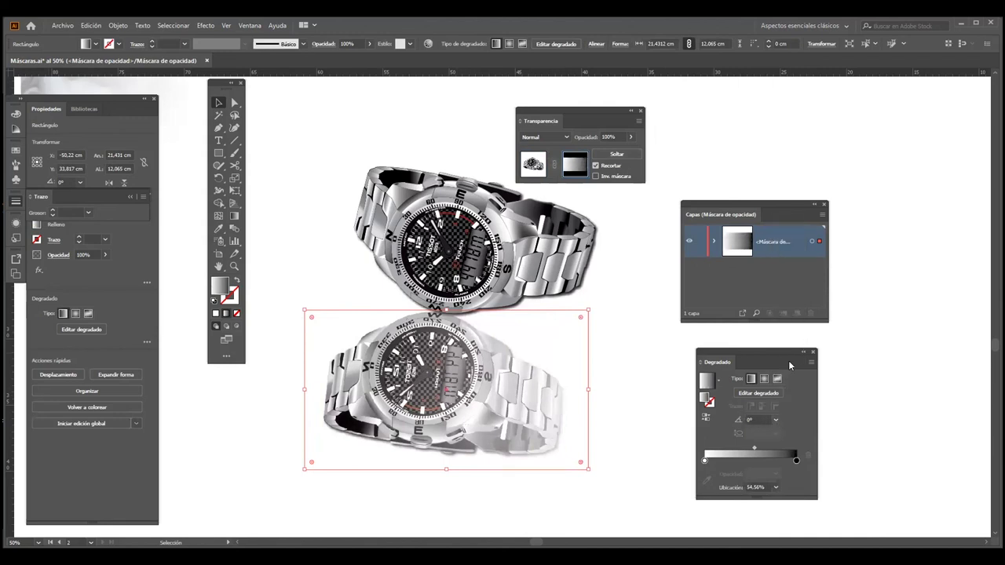
click(776, 420)
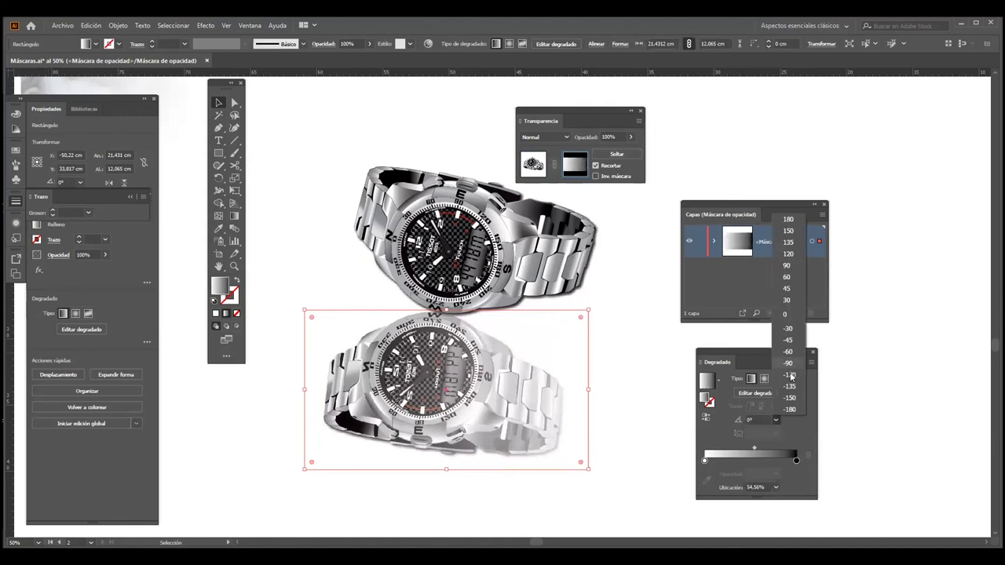
click(786, 265)
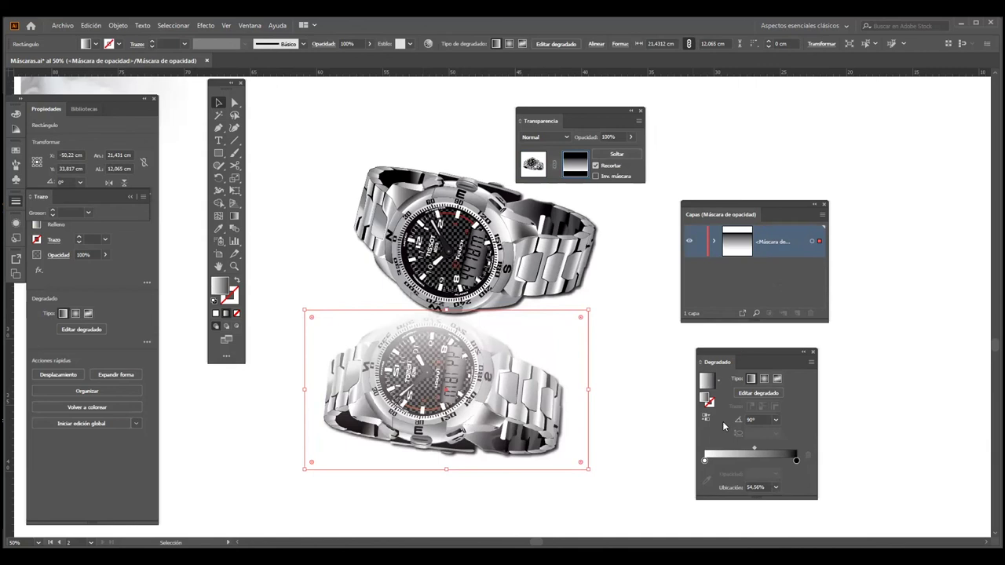
drag(732, 363, 697, 349)
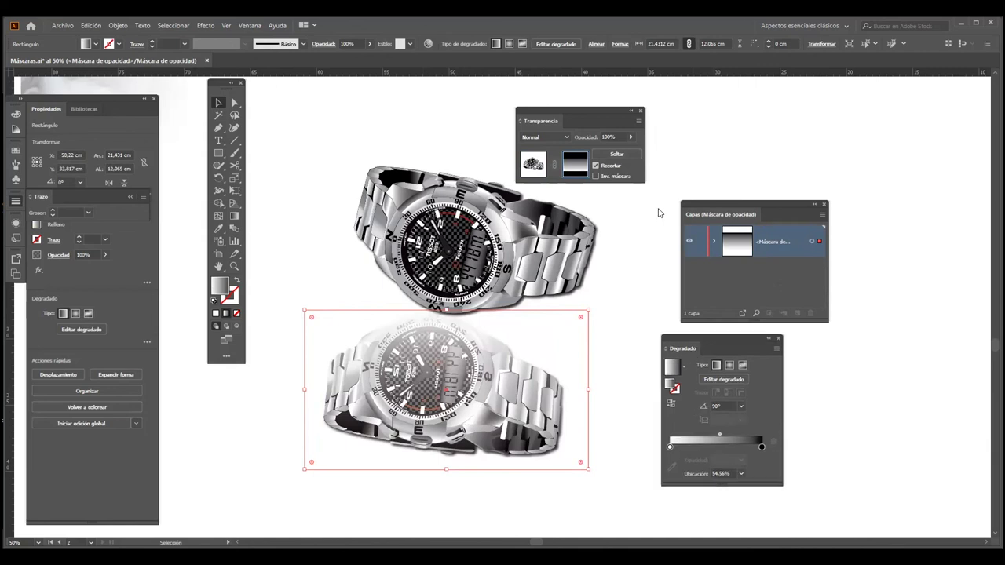
drag(646, 221, 648, 234)
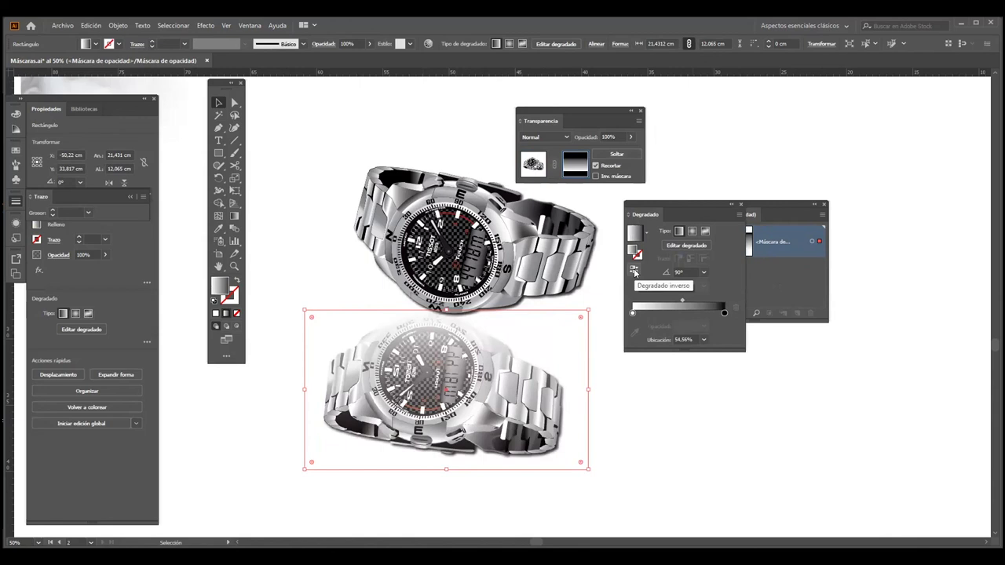
Reverse the mask gradient and push its midpoint to about 82.31%
click(634, 271)
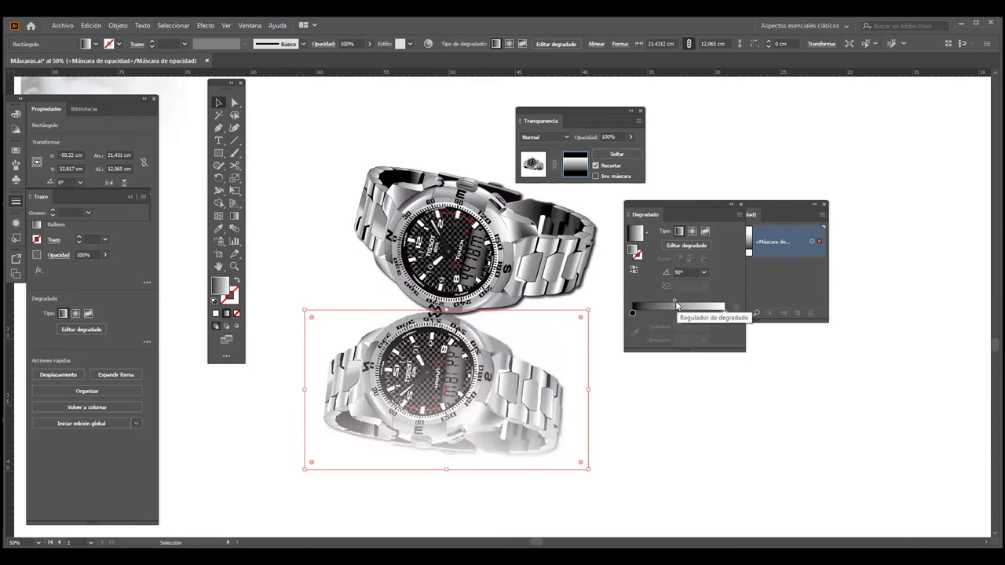
drag(674, 301, 697, 303)
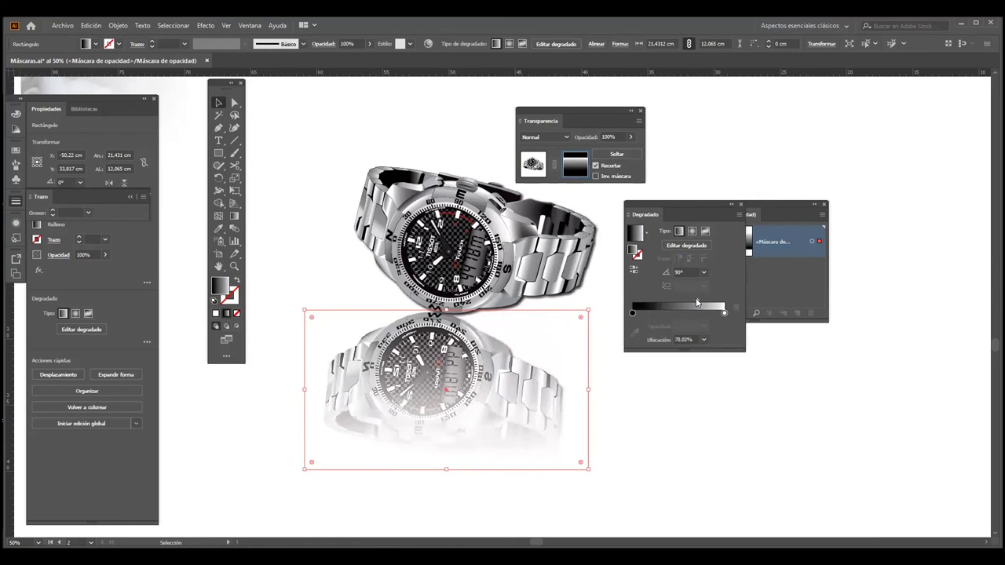
drag(696, 301, 708, 302)
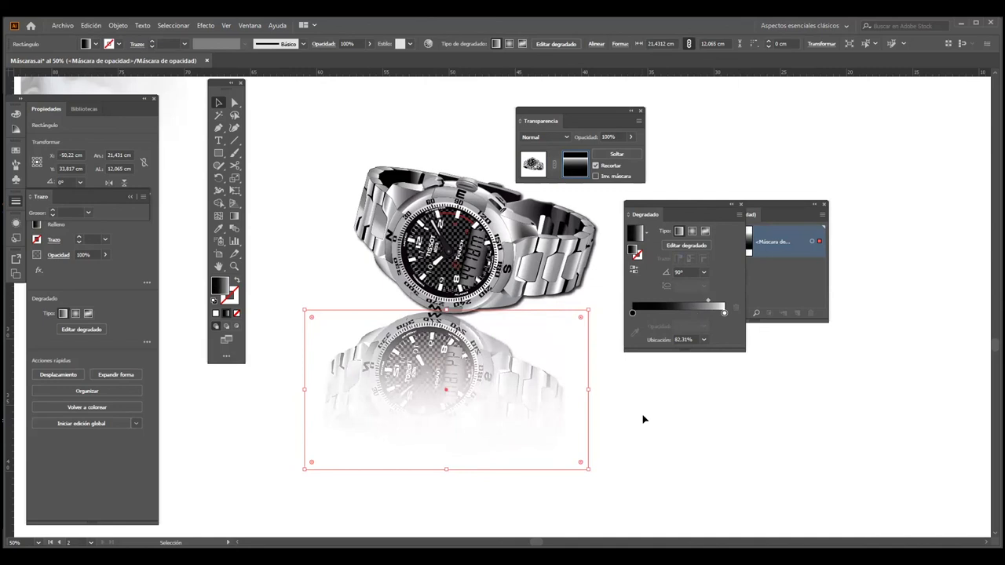
shift+click(436, 357)
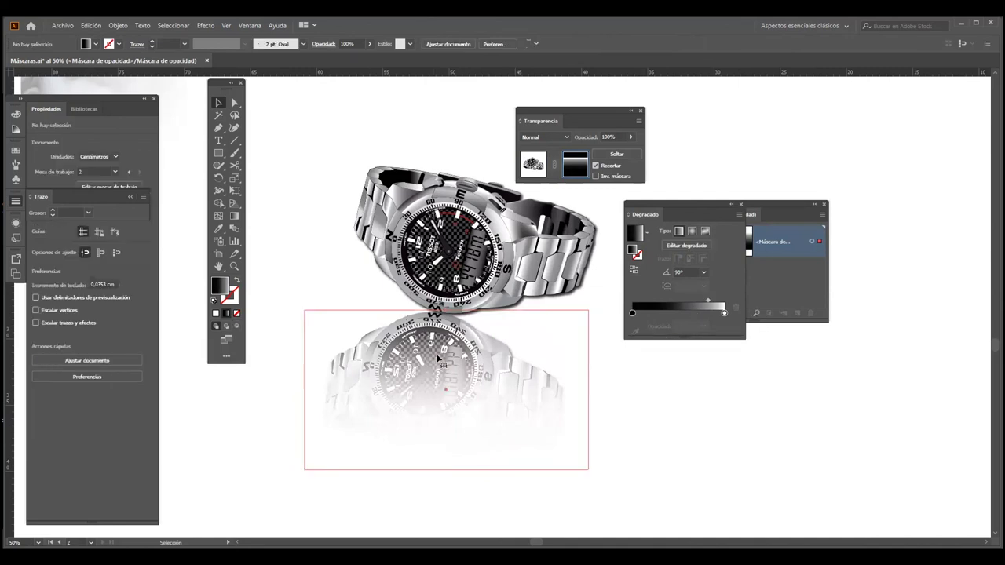
Lower the reflection mask's opacity to 62% and deselect to preview
click(438, 358)
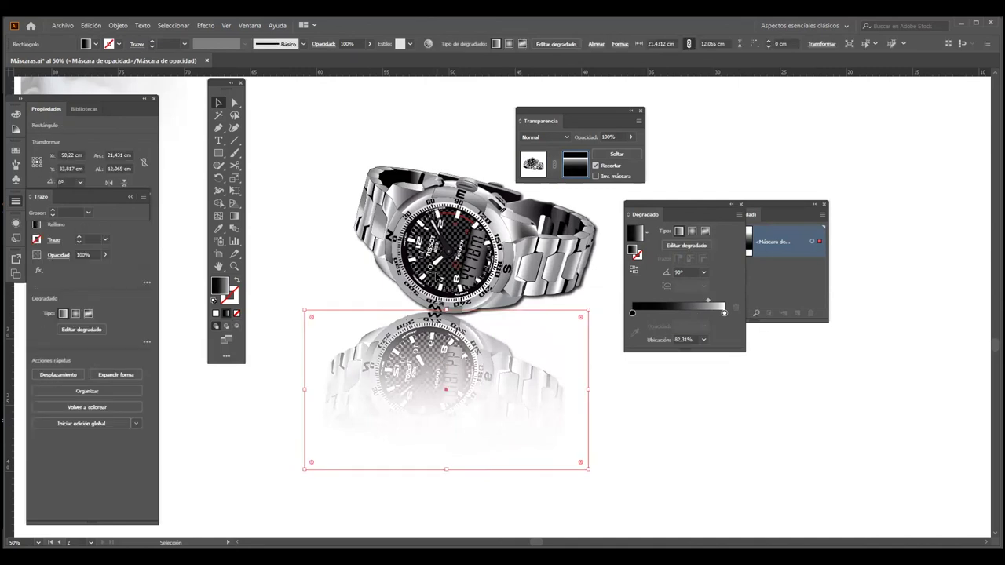
click(368, 45)
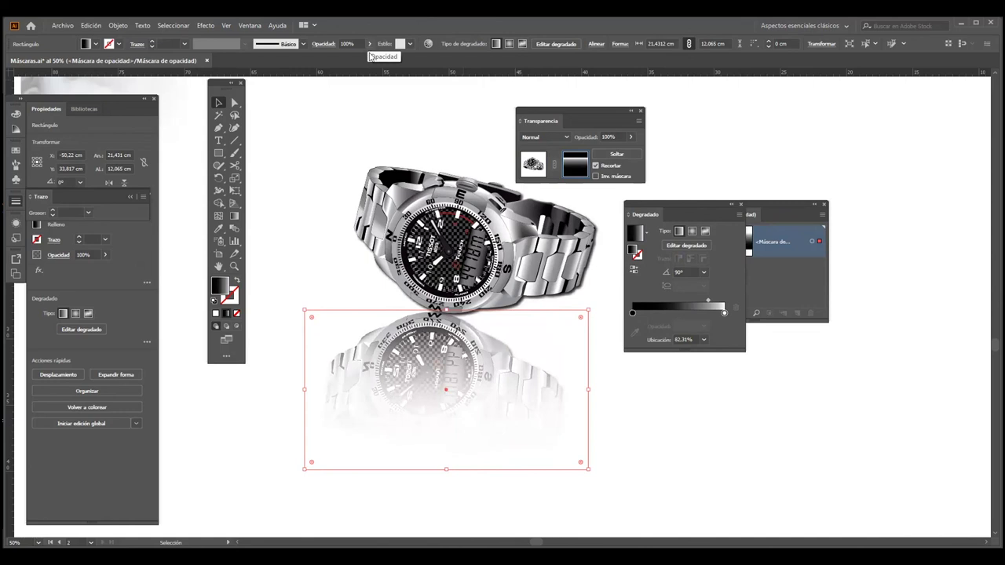
drag(373, 59, 353, 58)
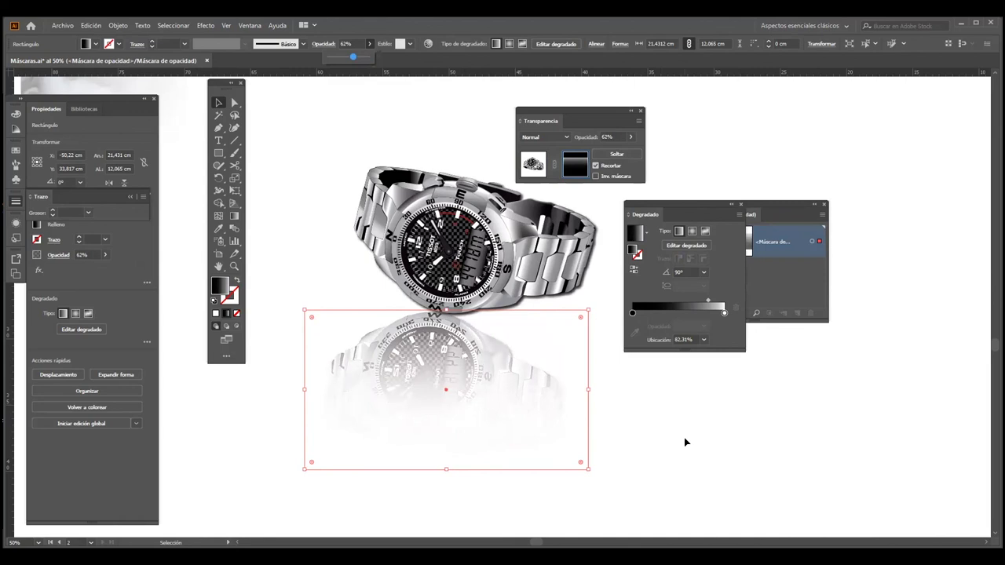
key(ctrl+shift+a)
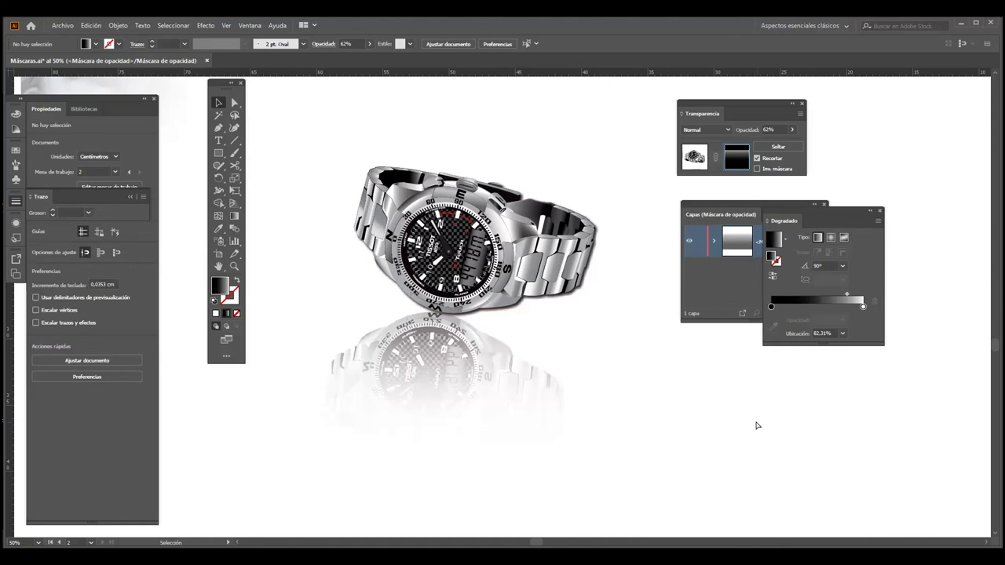
key(ctrl+y)
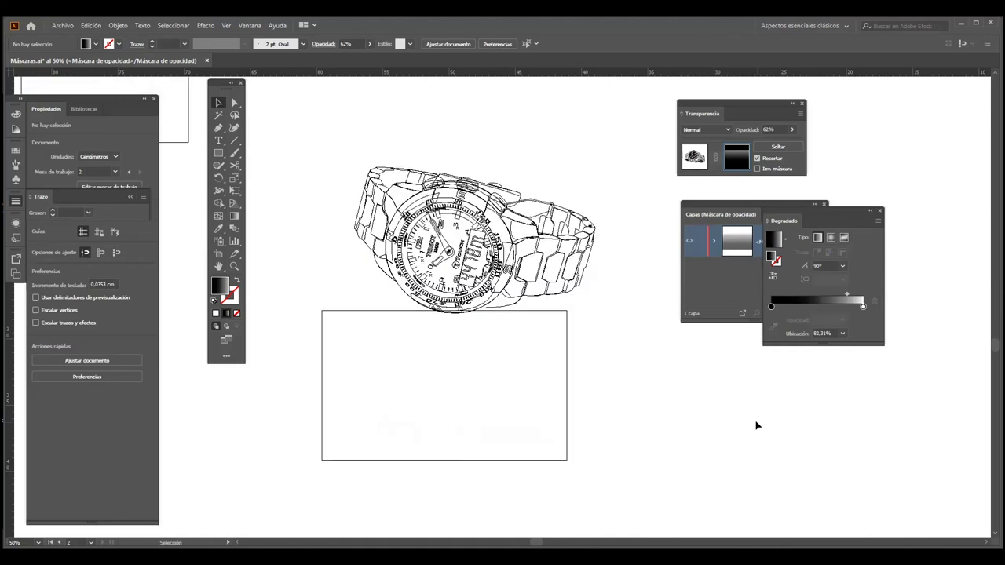
key(a)
key(ctrl+y)
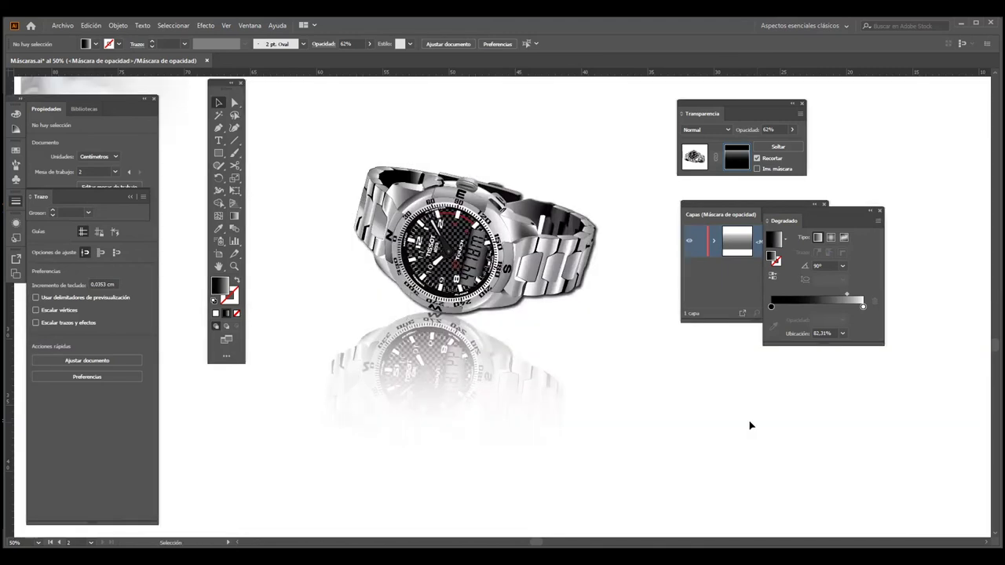
key(z)
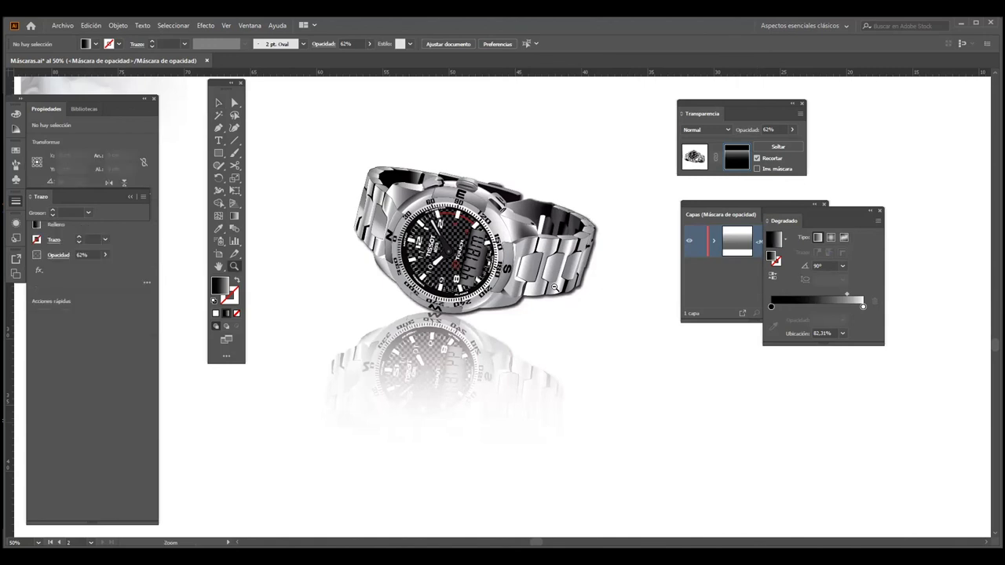
Hide the panels and zoom to 50% on the Máscaras en illustrator notes
alt+click(545, 283)
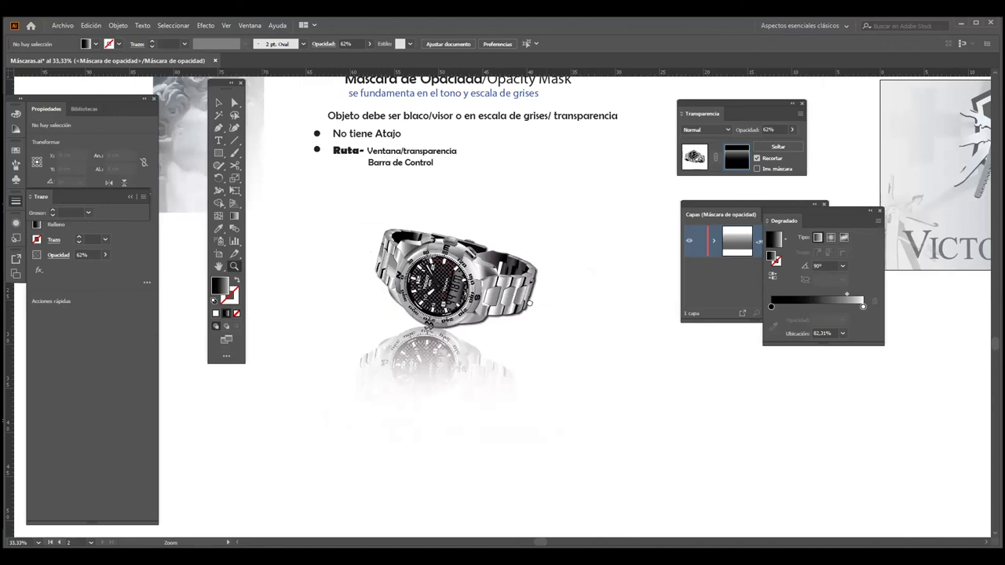
key(Tab)
alt+click(539, 280)
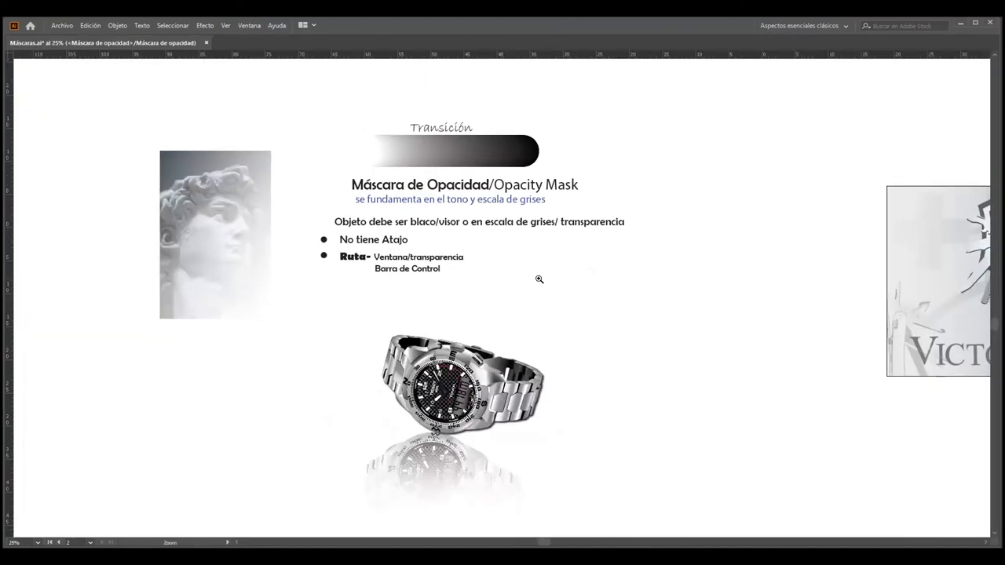
key(Tab)
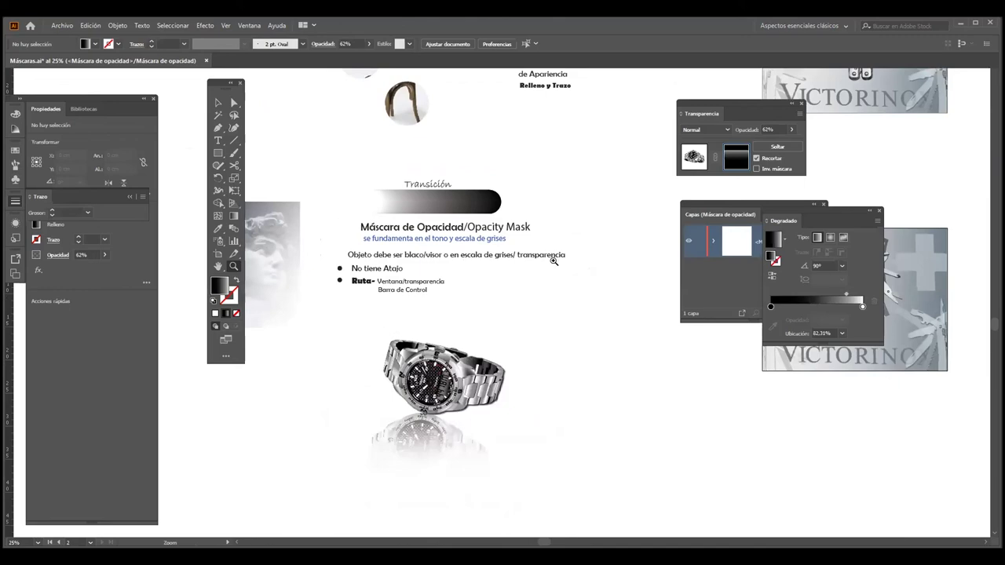
key(Tab)
click(474, 306)
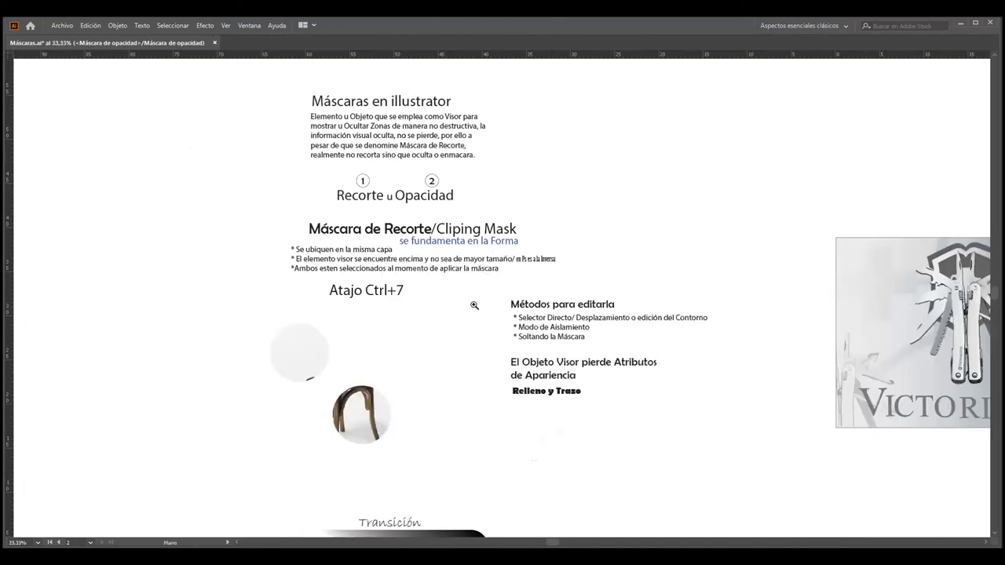
scroll(475, 306, left, 1)
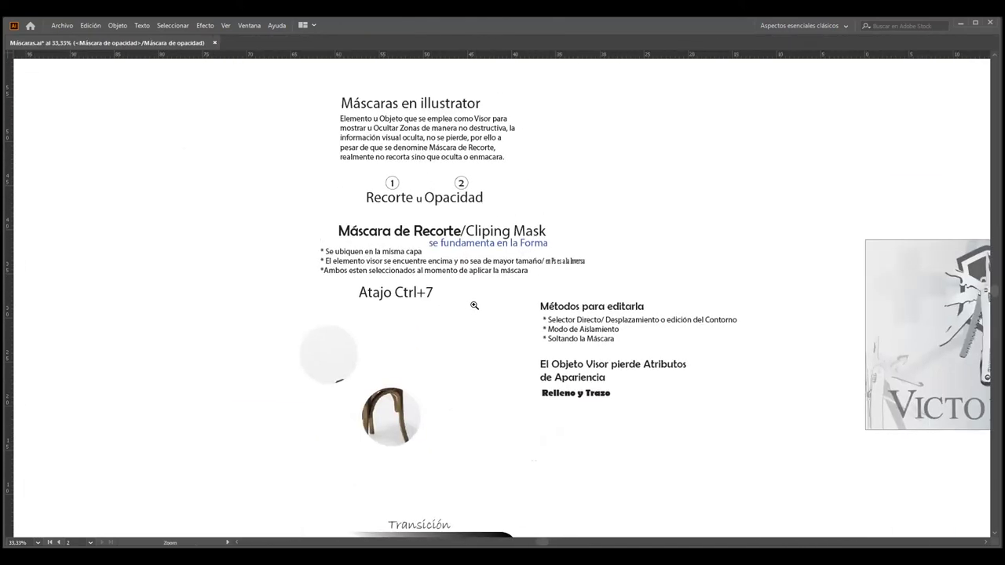
click(504, 271)
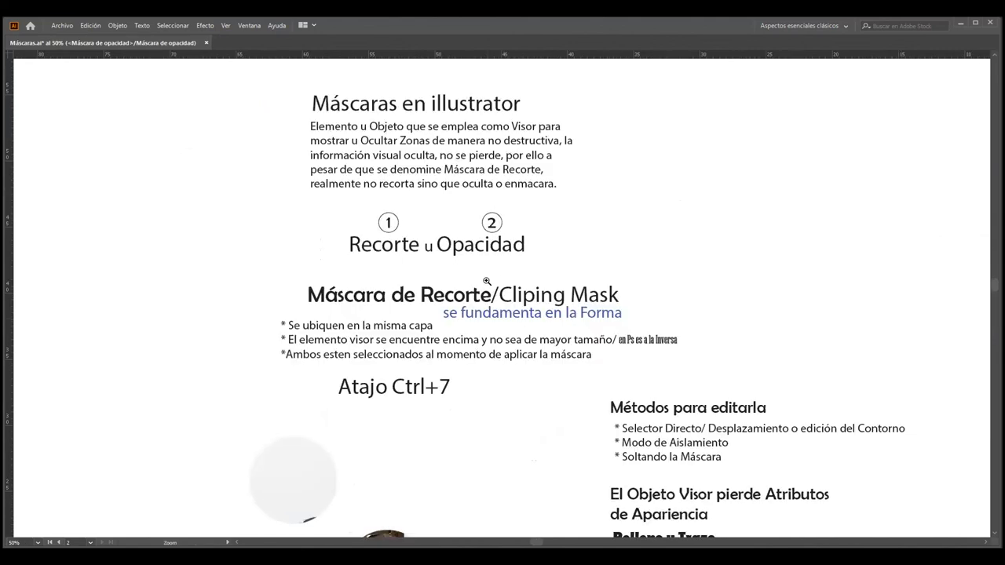